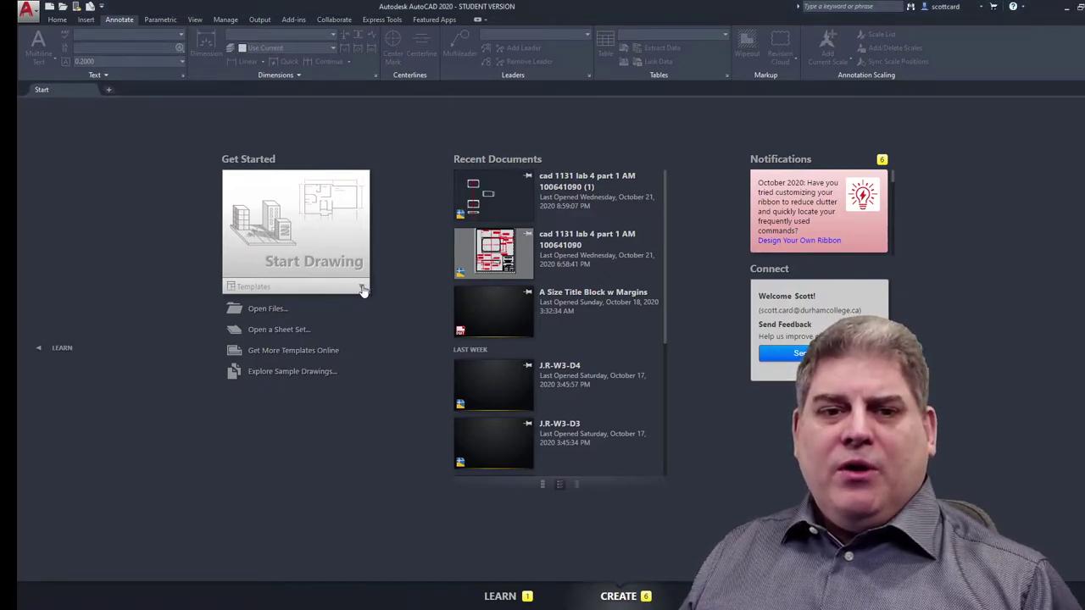
Step: Start a new drawing from acadISO -Named Plot Styles.dwt and tilt the empty view
{"action": "left_click", "coordinate": [362, 289]}
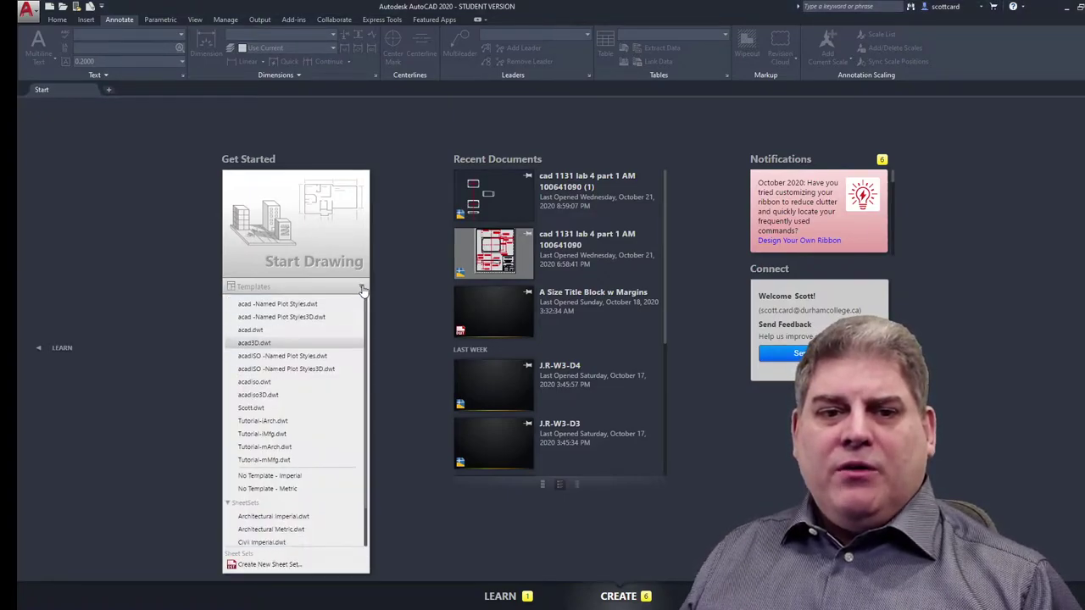
{"action": "left_click", "coordinate": [305, 356]}
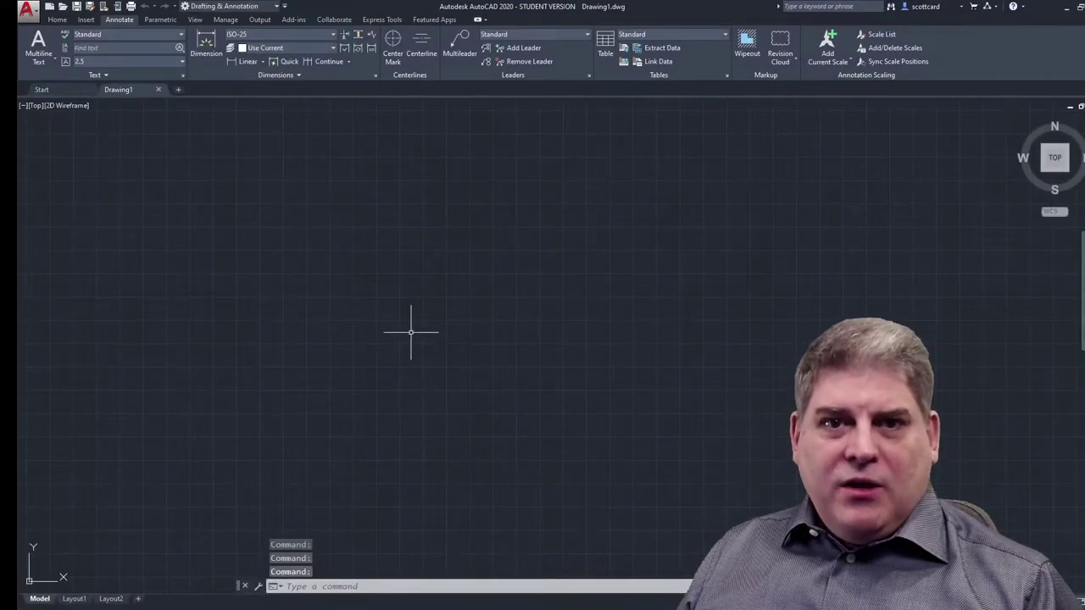
{"action": "middle_click_drag", "start_coordinate": [387, 331], "coordinate": [410, 246], "text": "shift"}
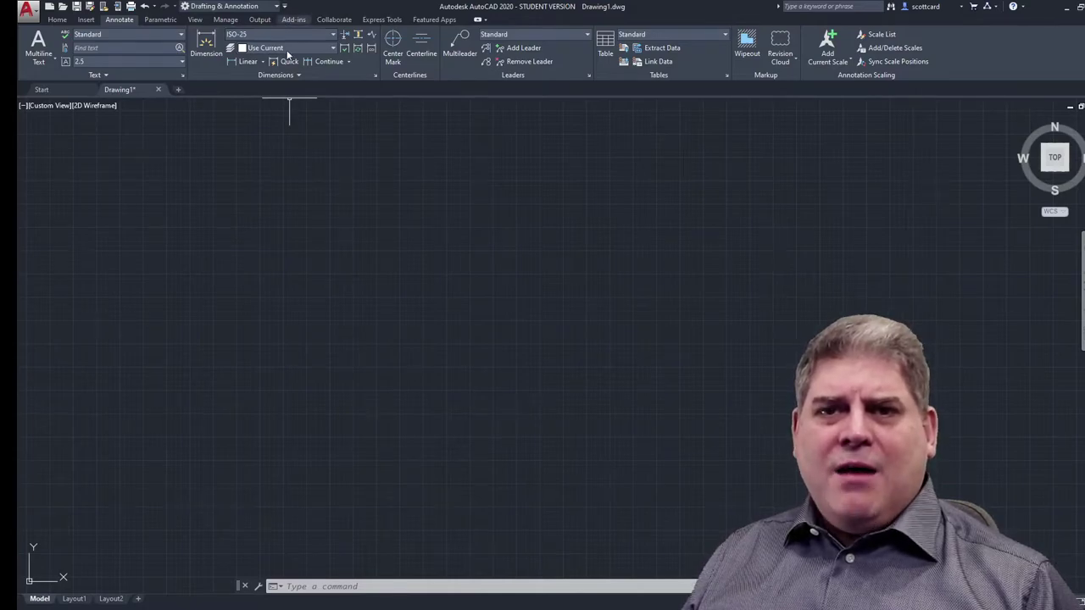
Step: Choose 3D Basics from the Quick Access Toolbar workspace list
{"action": "left_click", "coordinate": [284, 6]}
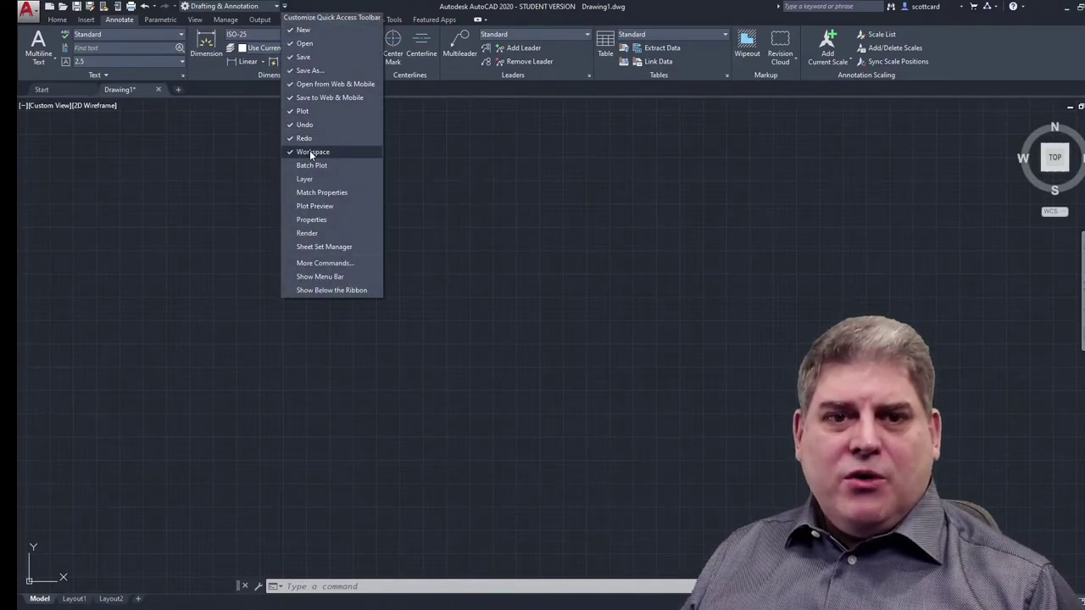
{"action": "left_click", "coordinate": [239, 7]}
{"action": "left_click", "coordinate": [239, 7]}
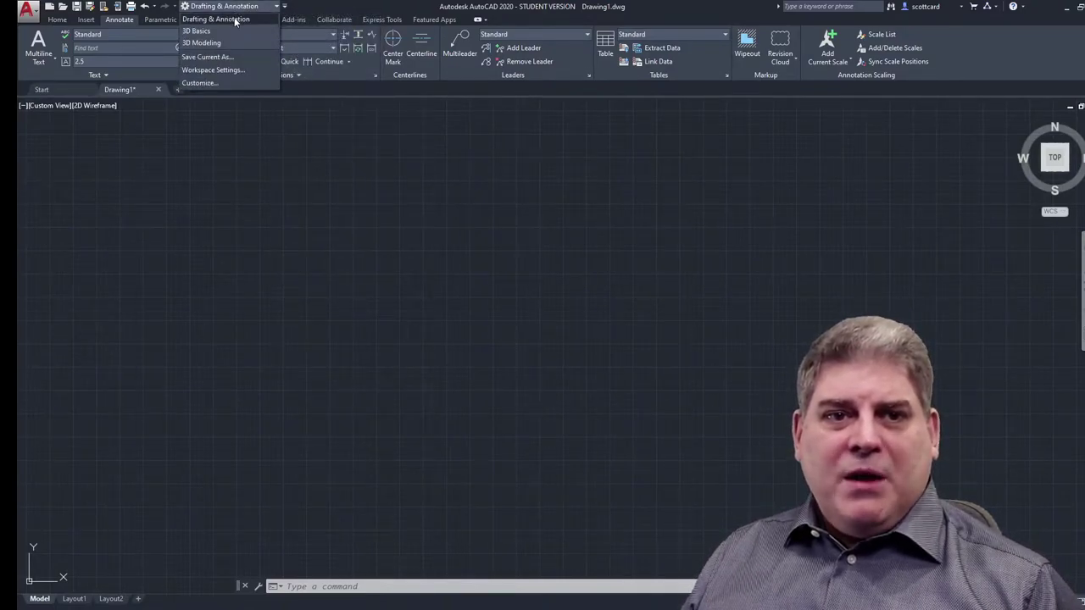
{"action": "left_click", "coordinate": [222, 30]}
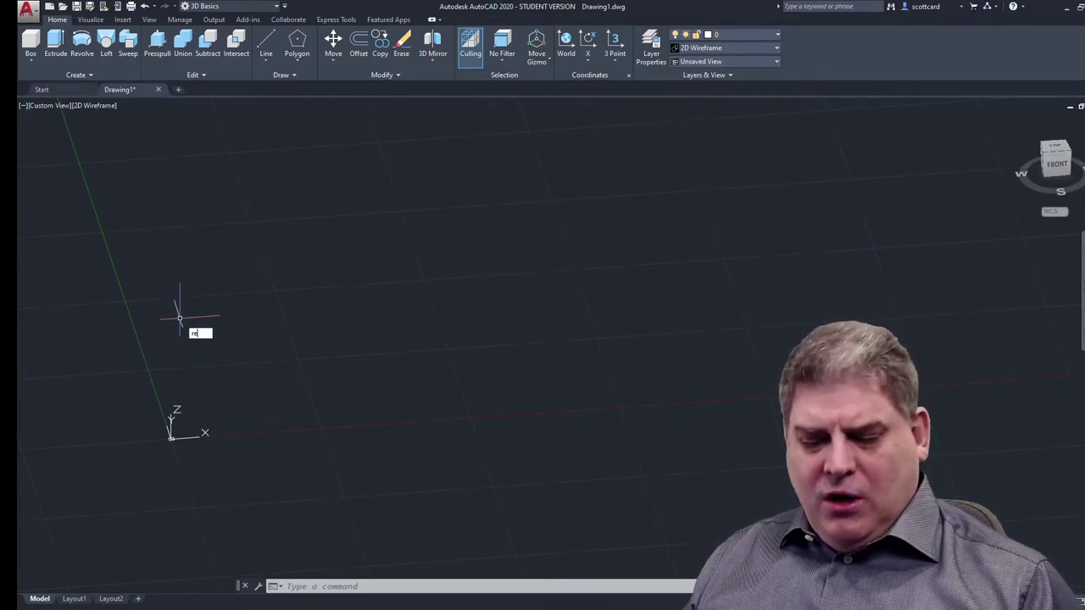
Step: Draw a 25 × 25 rectangle with its first corner at 0,0, viewed from the top
{"action": "key", "text": "Return"}
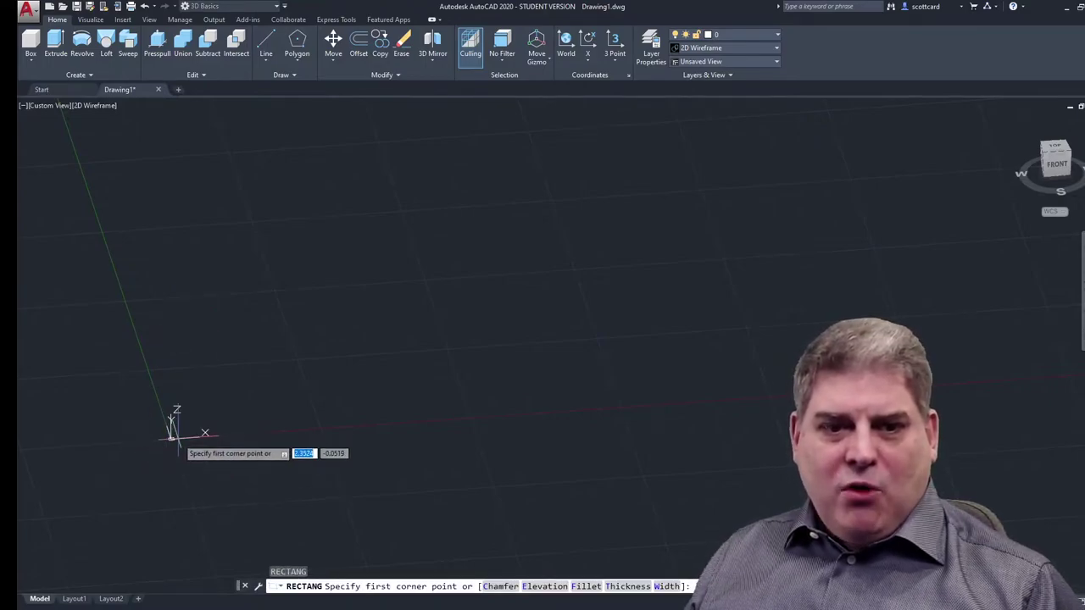
{"action": "type", "text": "0,0"}
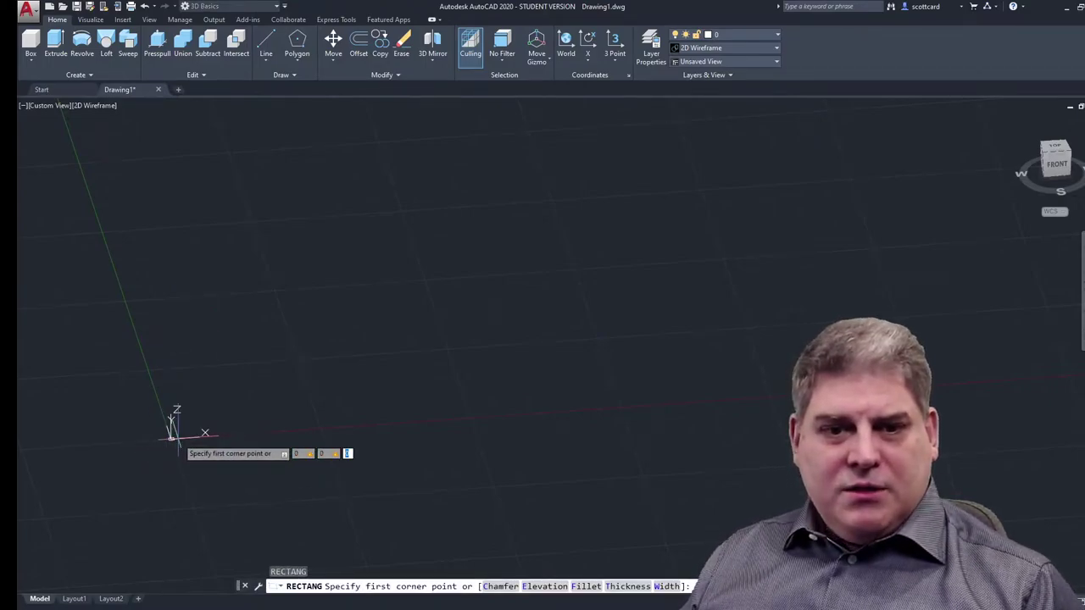
{"action": "key", "text": "Return"}
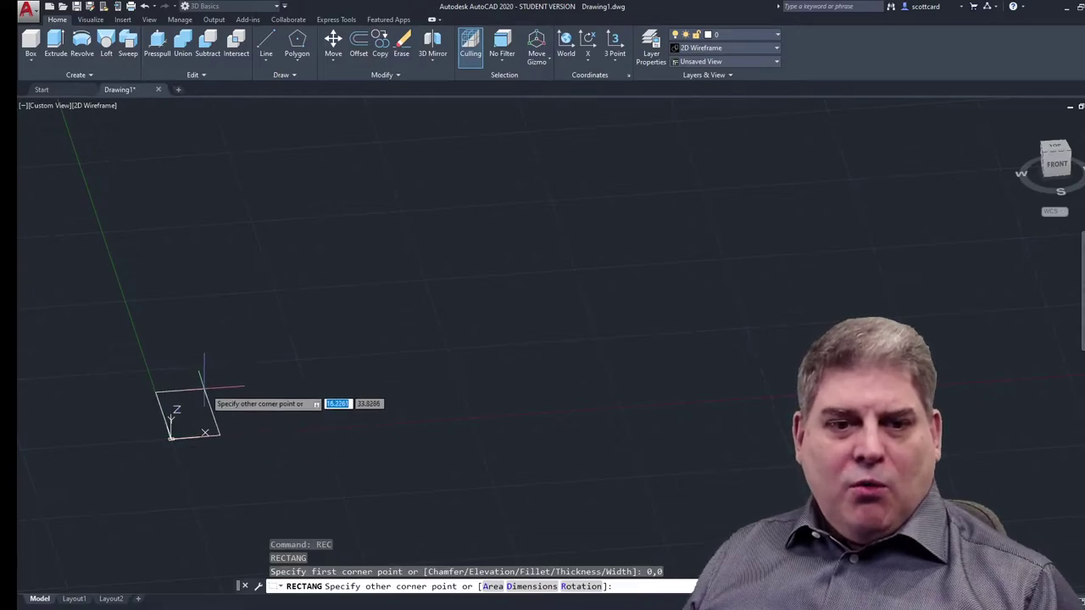
{"action": "type", "text": "25"}
{"action": "key", "text": "Tab"}
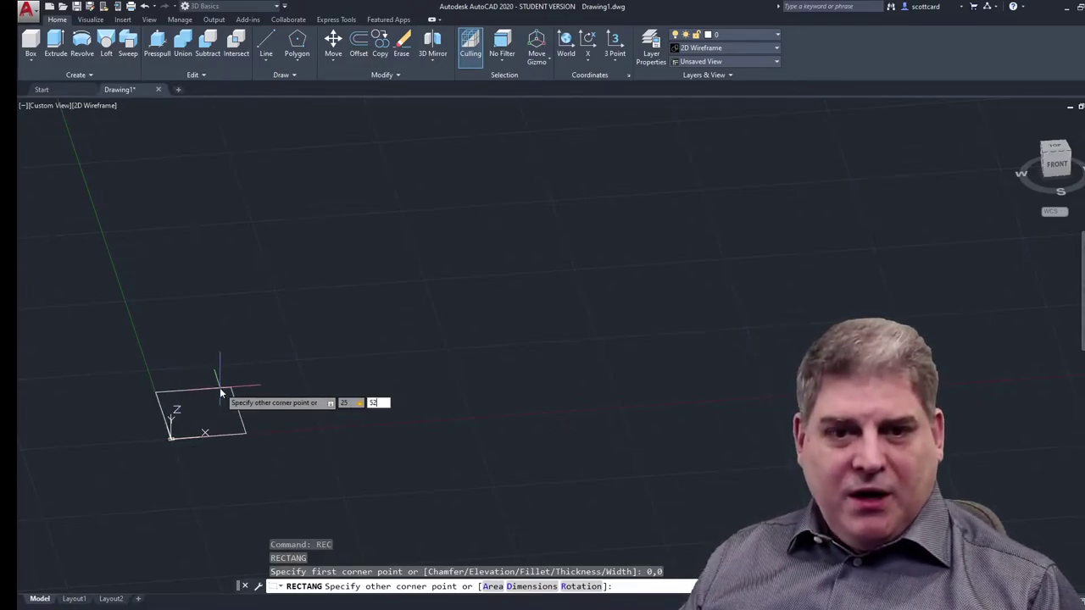
{"action": "type", "text": "52"}
{"action": "key", "text": "BackSpace"}
{"action": "key", "text": "BackSpace"}
{"action": "type", "text": "25"}
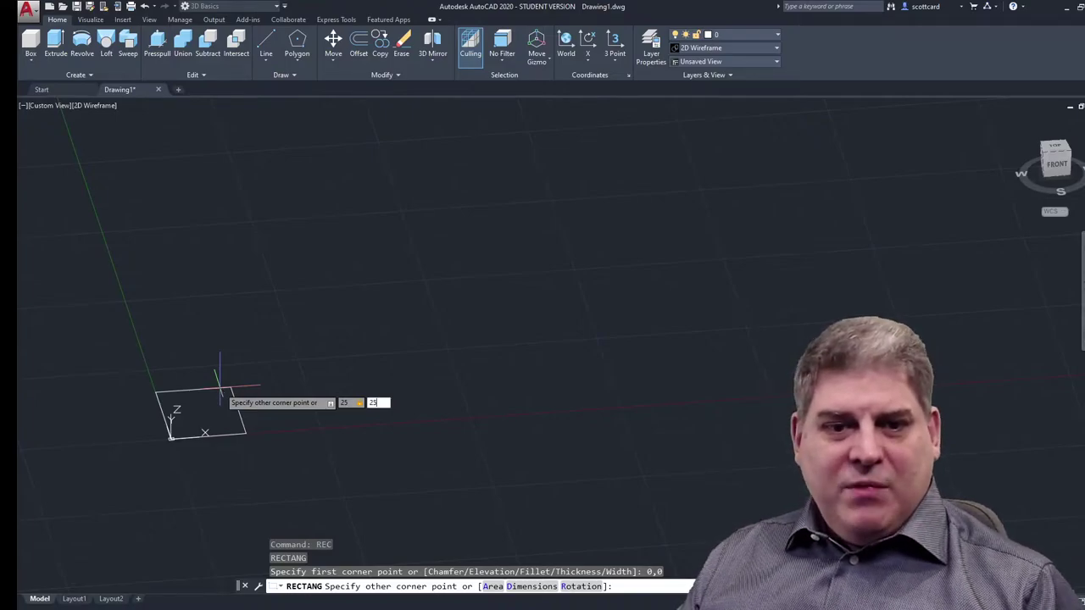
{"action": "key", "text": "Return"}
{"action": "middle_click_drag", "start_coordinate": [273, 367], "coordinate": [227, 425], "text": "shift"}
{"action": "scroll", "coordinate": [213, 438], "scroll_direction": "up", "scroll_amount": 4}
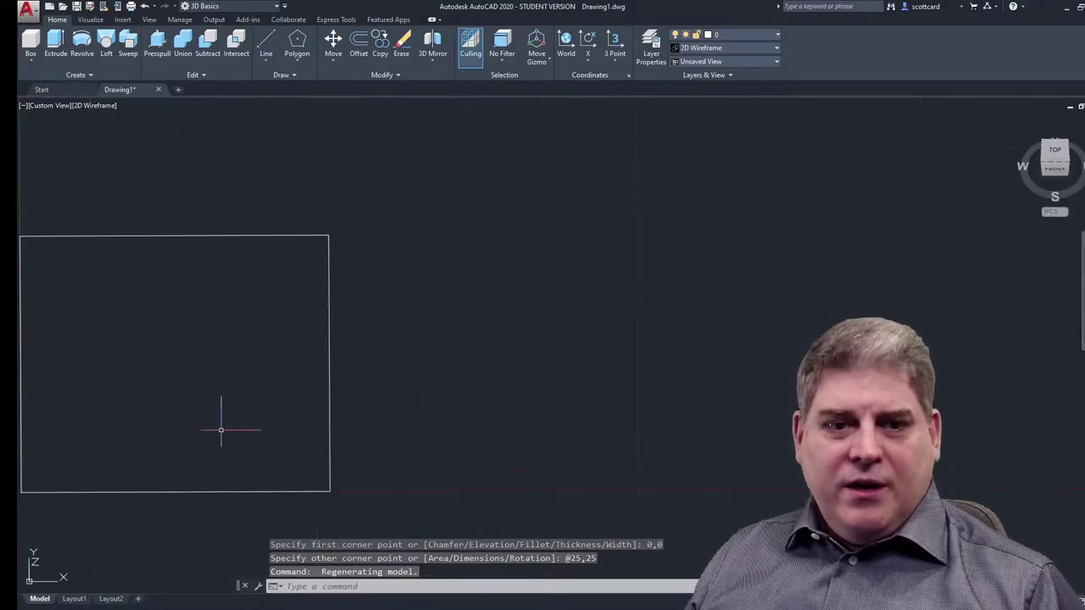
{"action": "scroll", "coordinate": [237, 406], "scroll_direction": "down", "scroll_amount": 2}
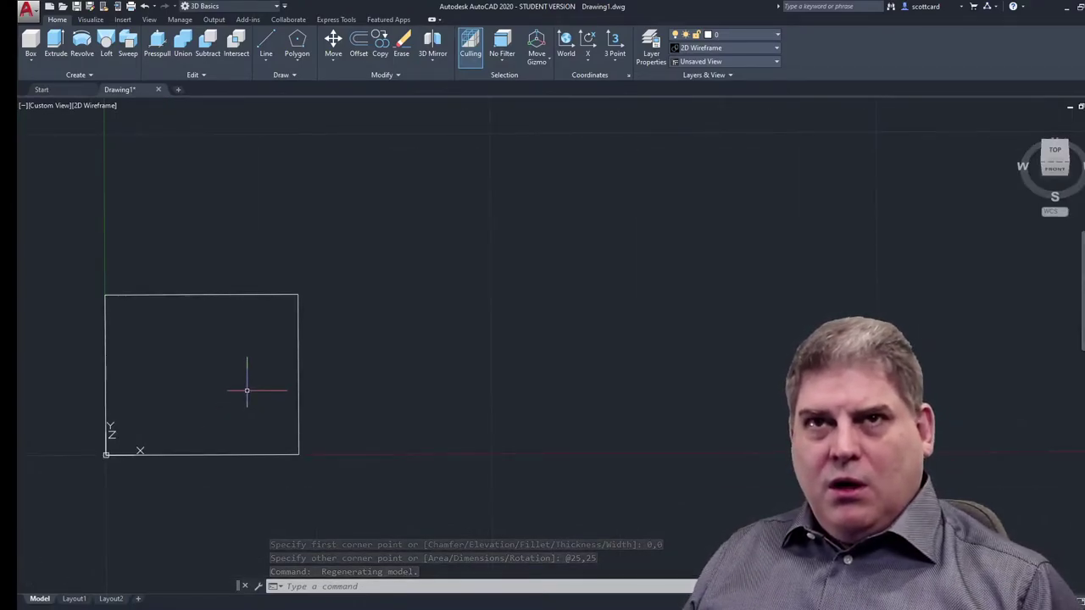
{"action": "key", "text": "Escape"}
{"action": "key", "text": "Escape"}
{"action": "key", "text": "Escape"}
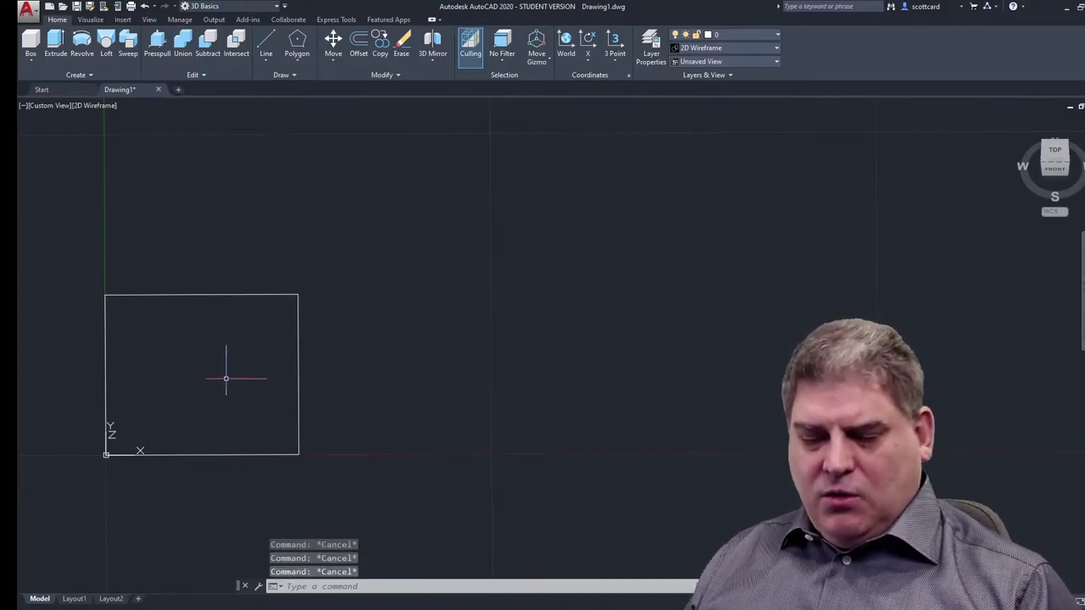
Step: Draw a small 5,5 rectangle from the square's top-right corner after abandoning a first attempt
{"action": "type", "text": "rec"}
{"action": "key", "text": "Return"}
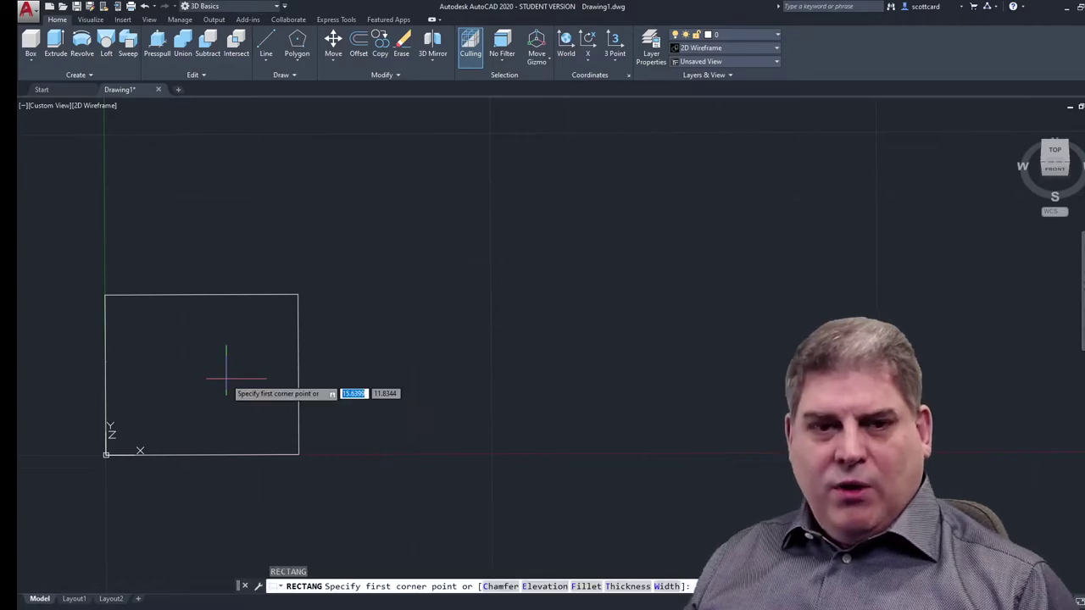
{"action": "left_click", "coordinate": [298, 295]}
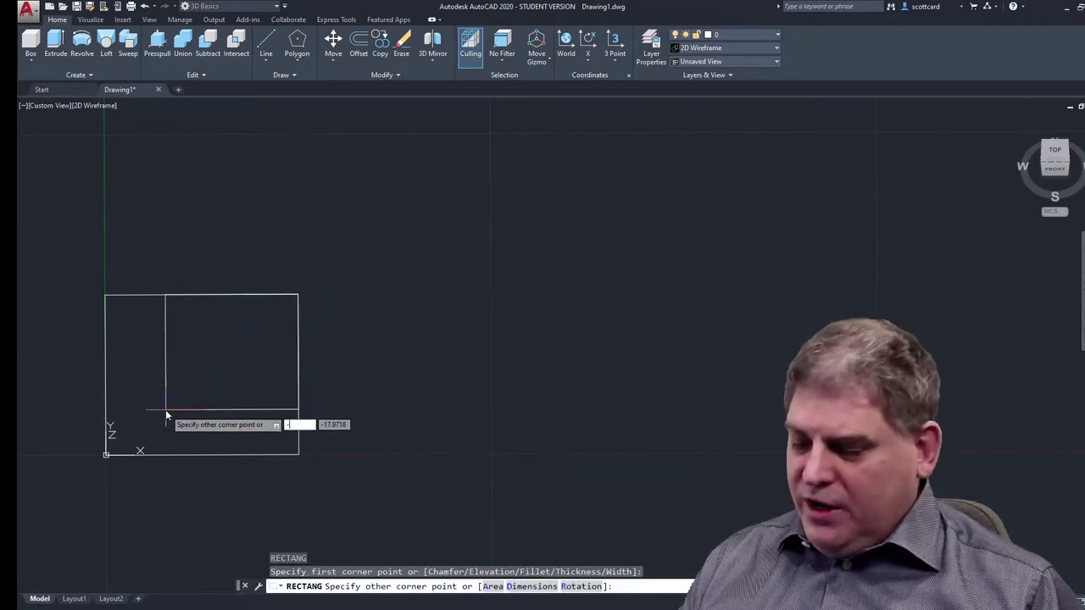
{"action": "key", "text": "Tab"}
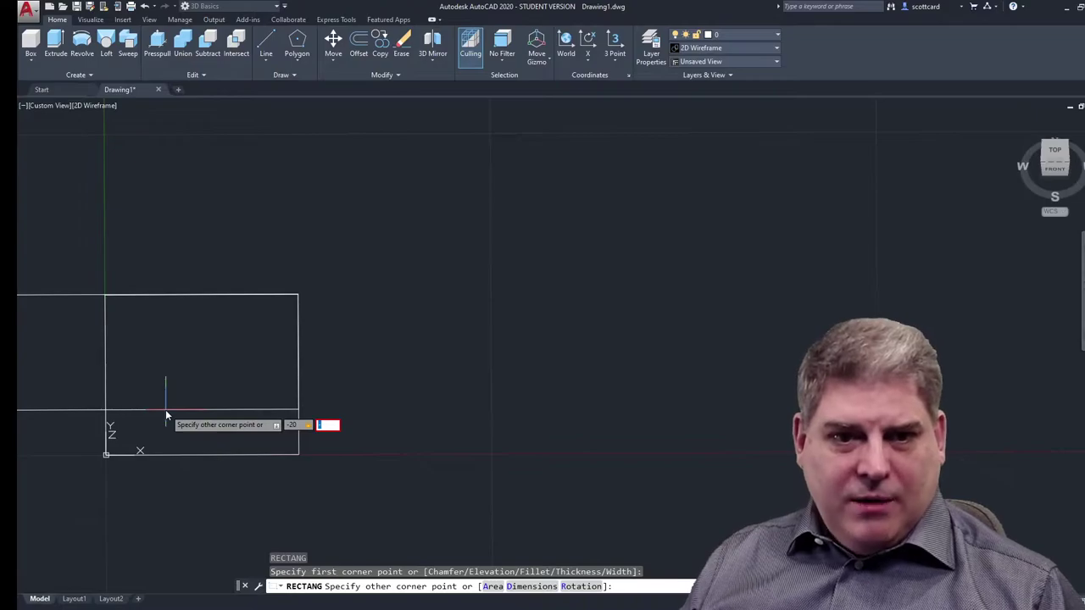
{"action": "key", "text": "Escape"}
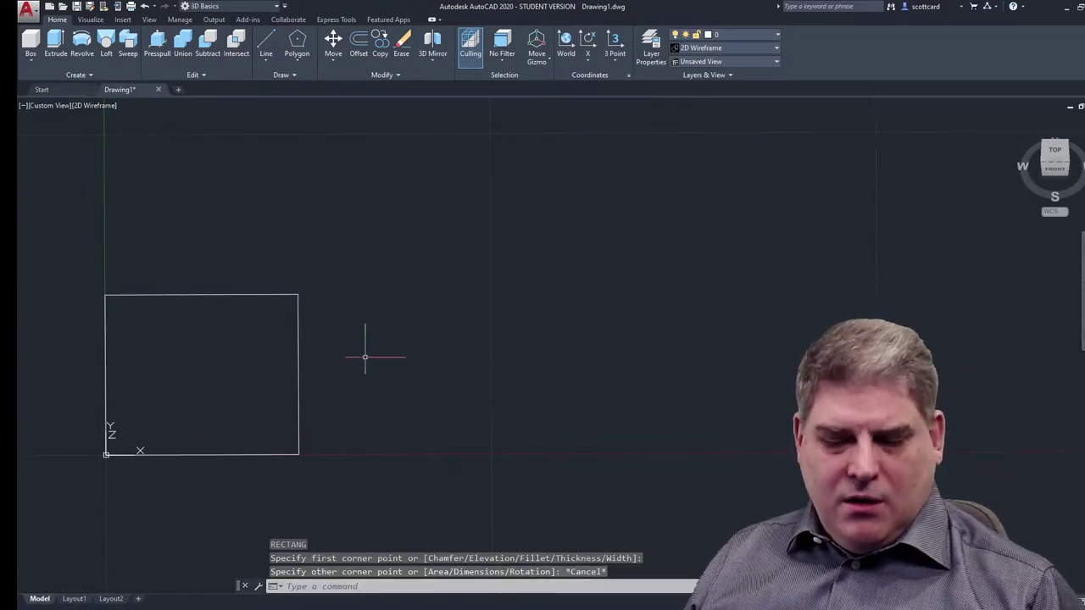
{"action": "key", "text": "Return"}
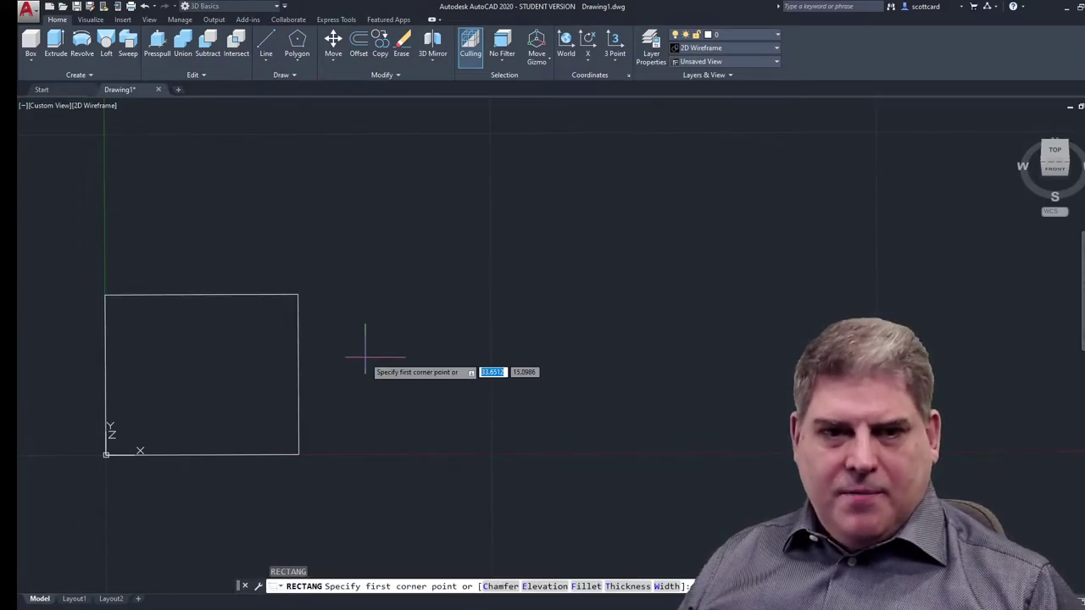
{"action": "left_click", "coordinate": [297, 294]}
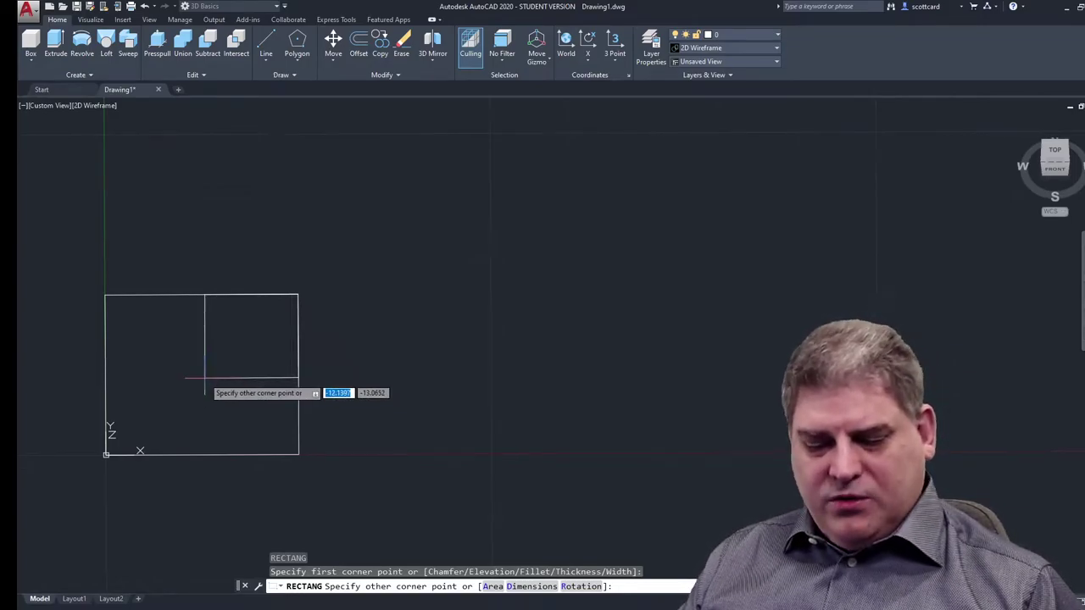
{"action": "type", "text": "5,5"}
{"action": "key", "text": "Return"}
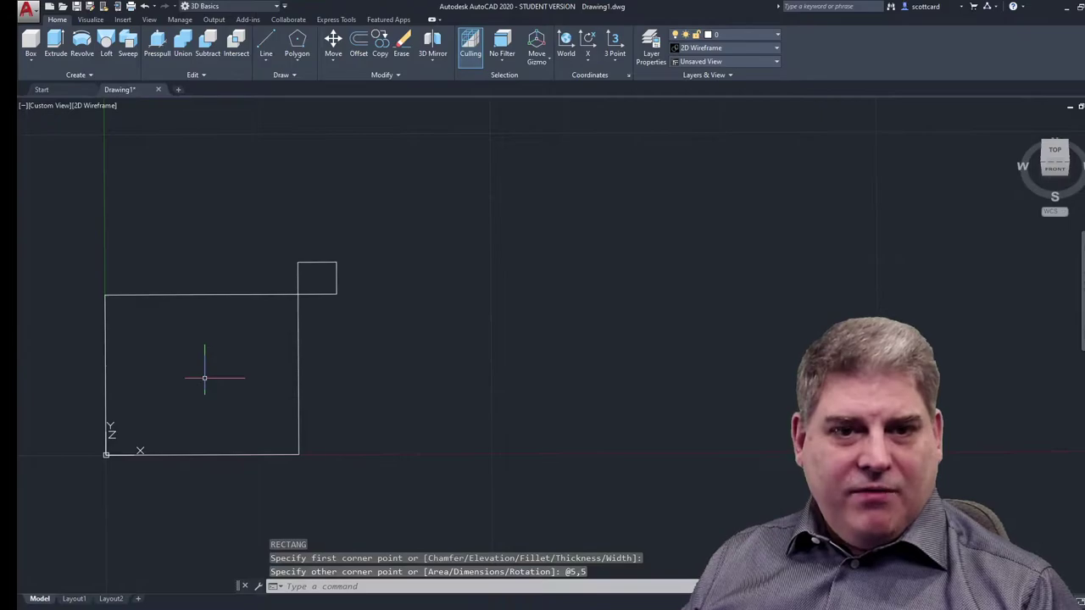
{"action": "key", "text": "Escape"}
{"action": "key", "text": "Escape"}
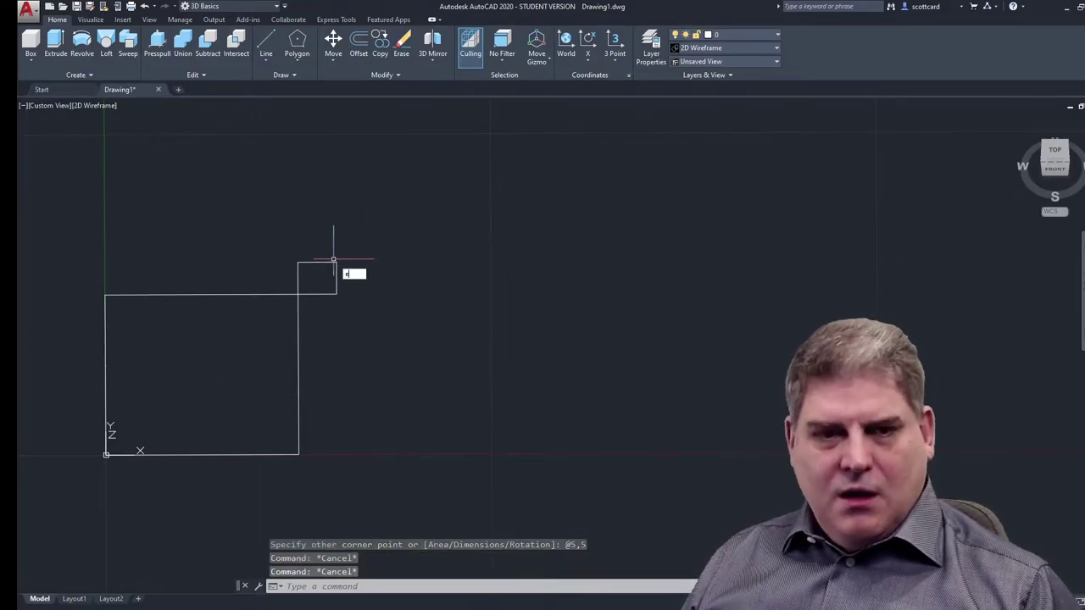
Step: Erase the small 5 by 5 rectangle
{"action": "type", "text": "e"}
{"action": "key", "text": "Return"}
{"action": "key", "text": "Escape"}
{"action": "left_click", "coordinate": [344, 286]}
{"action": "left_click", "coordinate": [300, 243]}
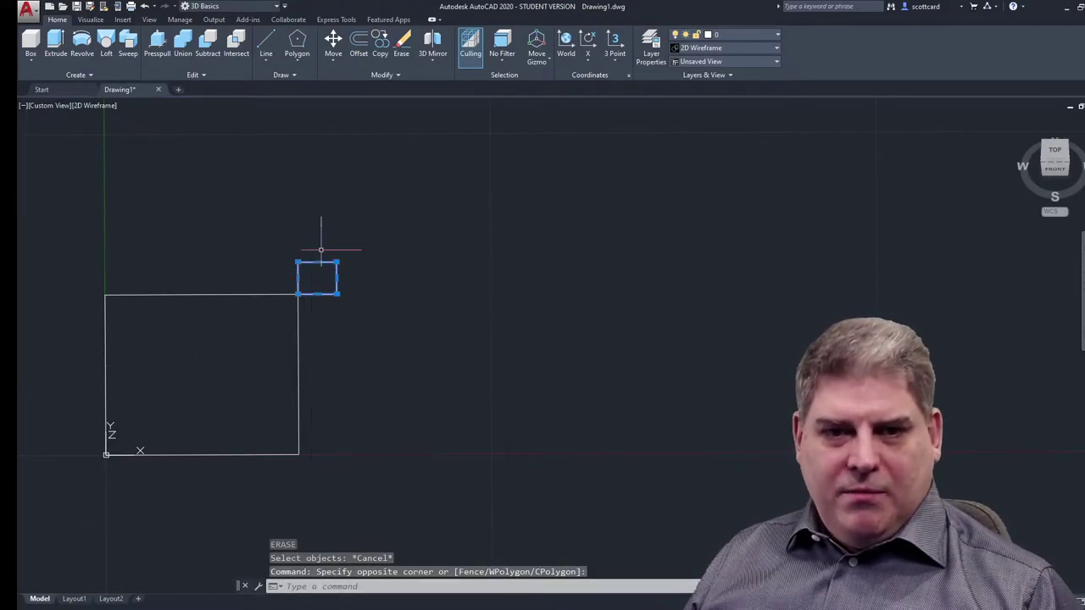
{"action": "key", "text": "Escape"}
{"action": "key", "text": "Escape"}
{"action": "type", "text": "e"}
{"action": "key", "text": "Return"}
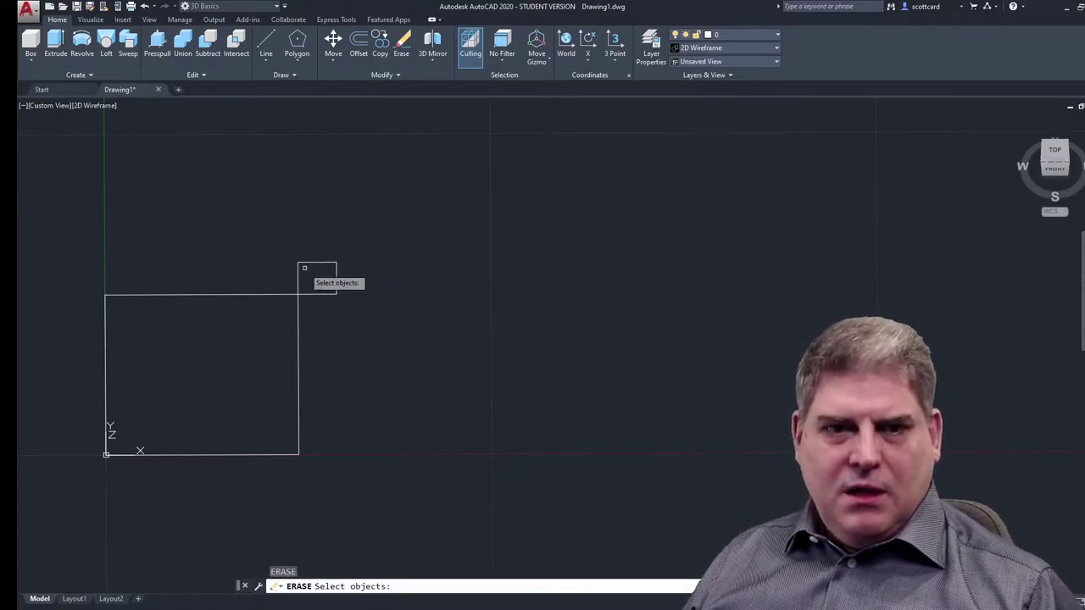
{"action": "left_click", "coordinate": [339, 271]}
{"action": "left_click", "coordinate": [311, 245]}
{"action": "key", "text": "Return"}
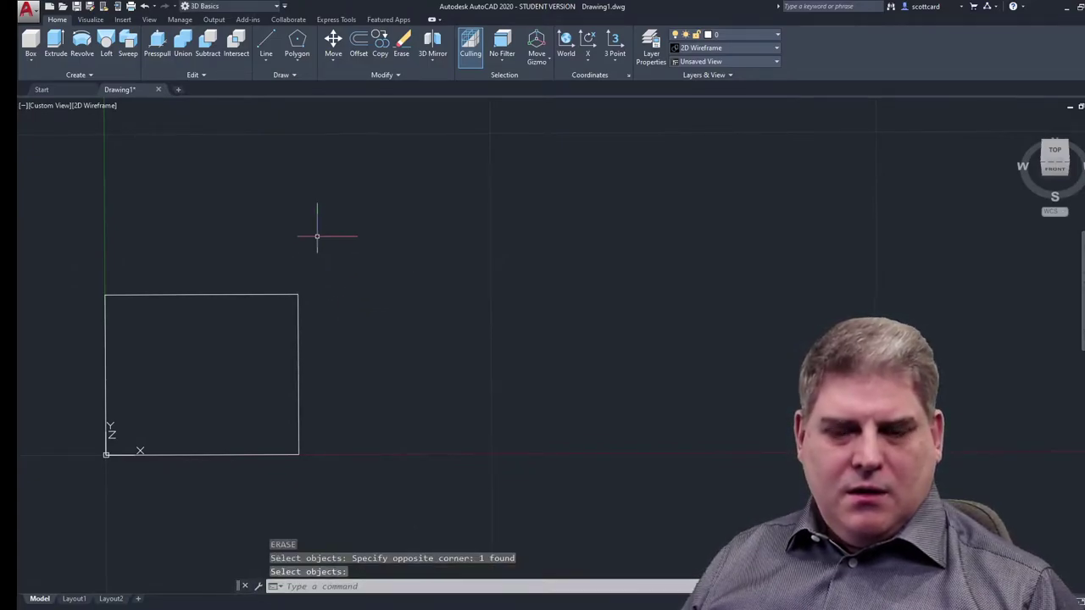
Step: Draw a rectangle from the square's top-right corner with width -20, which ends up above the square
{"action": "type", "text": "rec"}
{"action": "key", "text": "Return"}
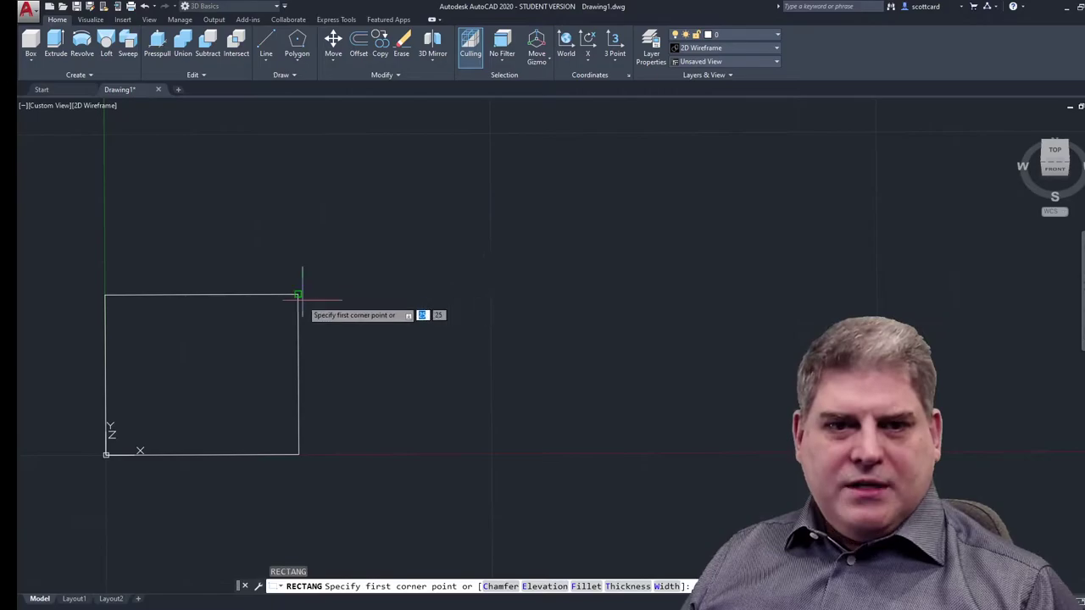
{"action": "left_click", "coordinate": [297, 294]}
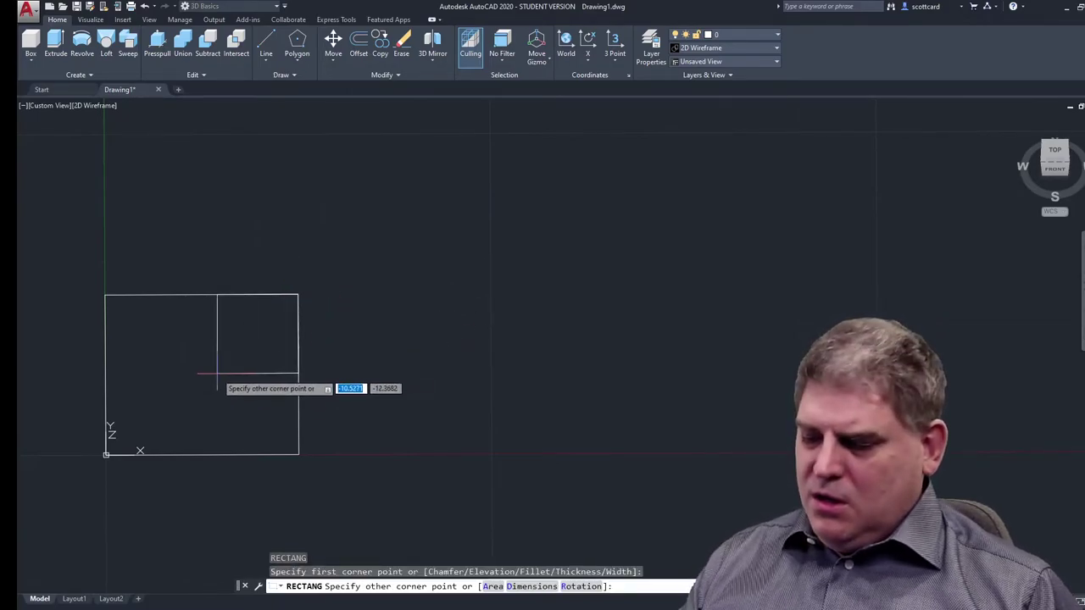
{"action": "type", "text": "-20"}
{"action": "key", "text": "Tab"}
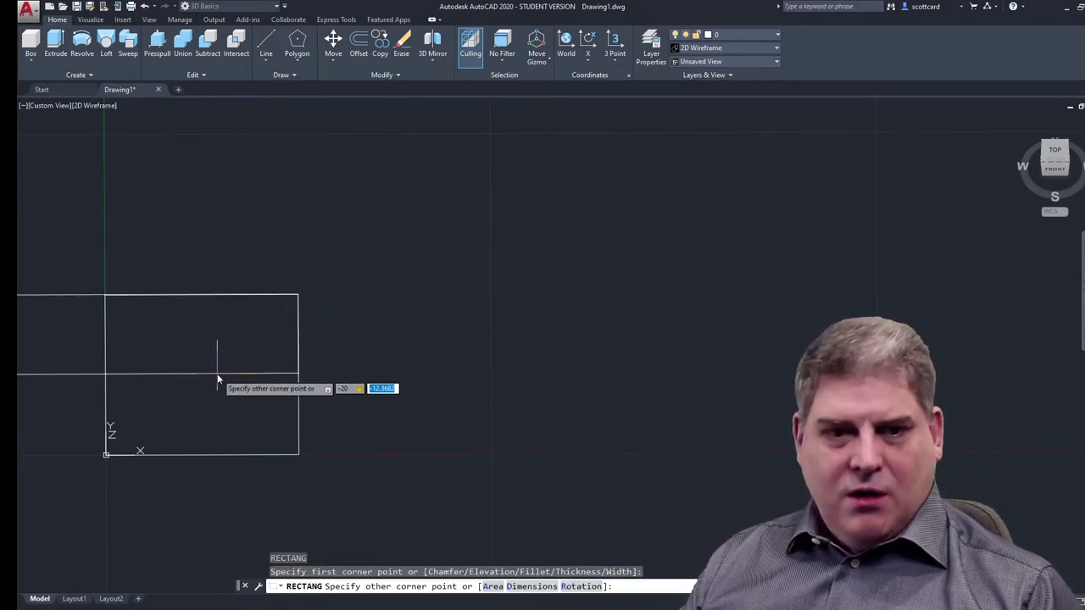
{"action": "key", "text": "Return"}
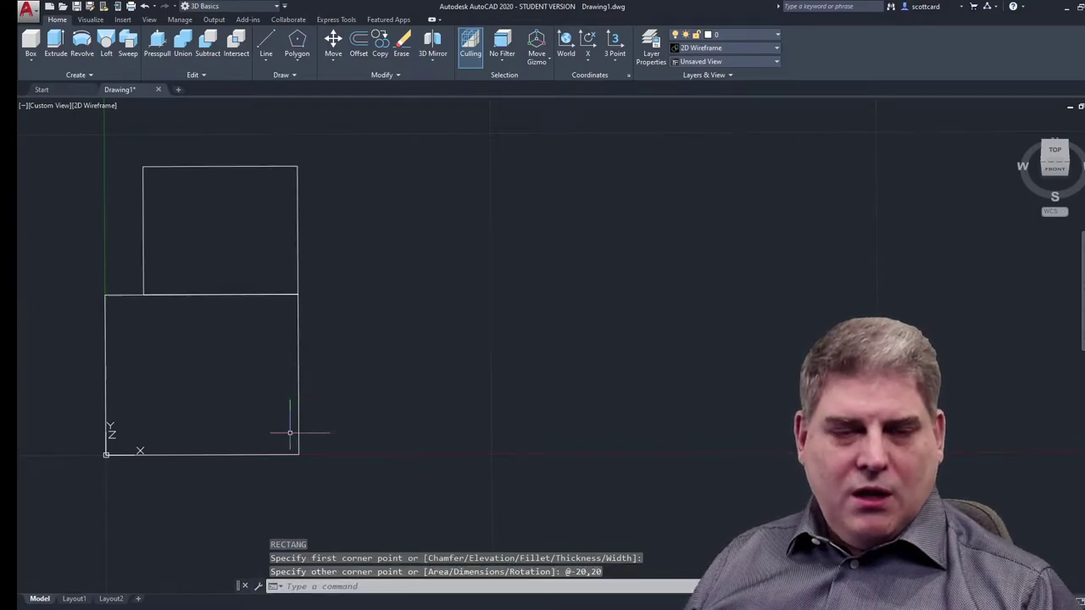
{"action": "key", "text": "Escape"}
{"action": "key", "text": "Escape"}
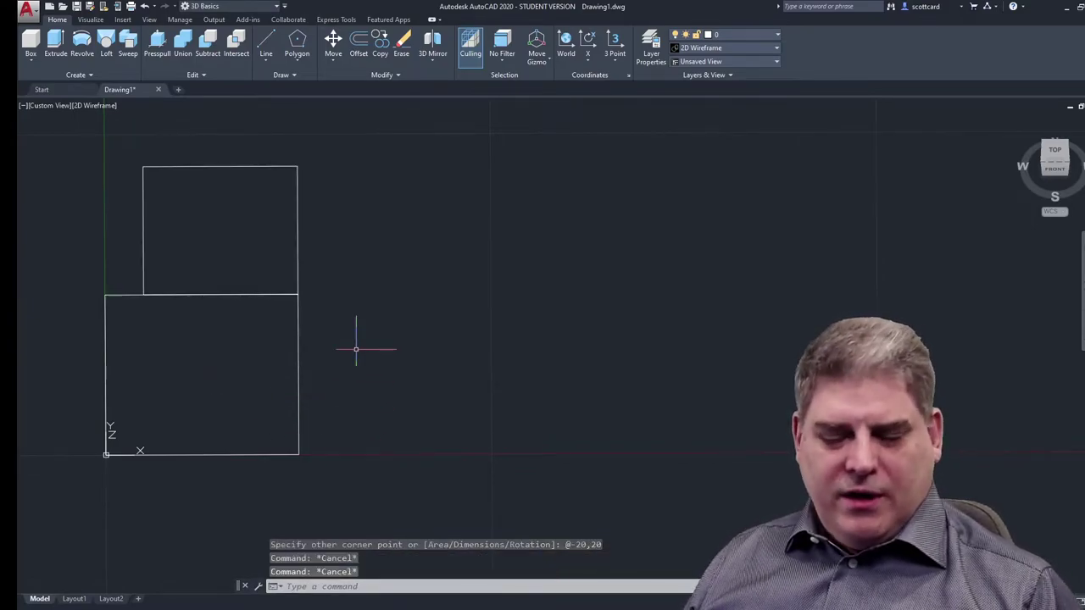
{"action": "key", "text": "Escape"}
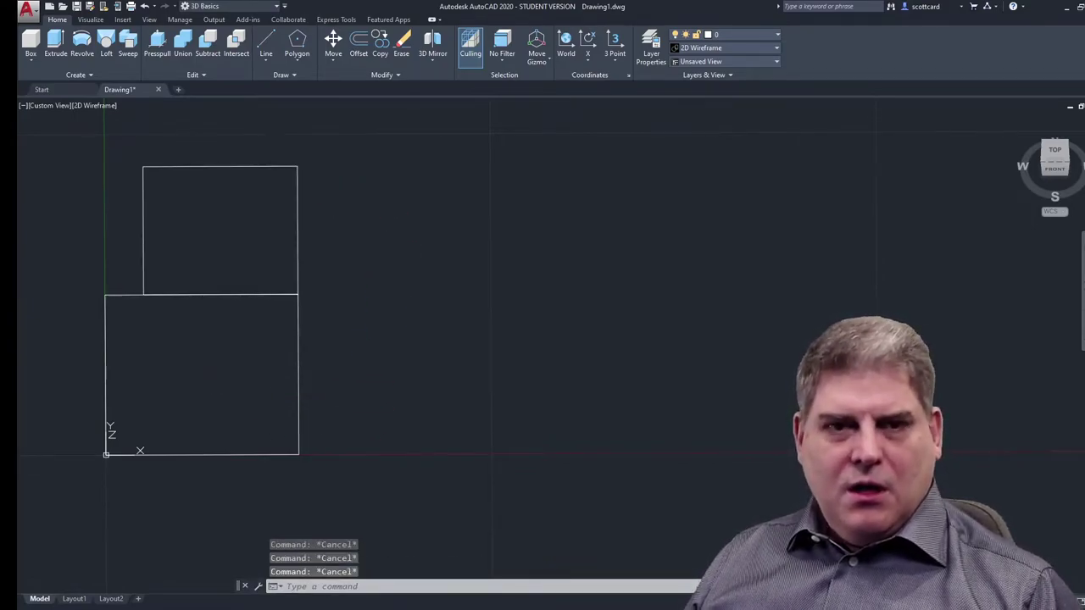
Step: Erase the upper rectangle and draw one from the square's top-right corner to @-20,-20
{"action": "left_click_drag", "start_coordinate": [333, 197], "coordinate": [266, 139]}
{"action": "key", "text": "Return"}
{"action": "type", "text": "rec"}
{"action": "key", "text": "Return"}
{"action": "left_click", "coordinate": [297, 295]}
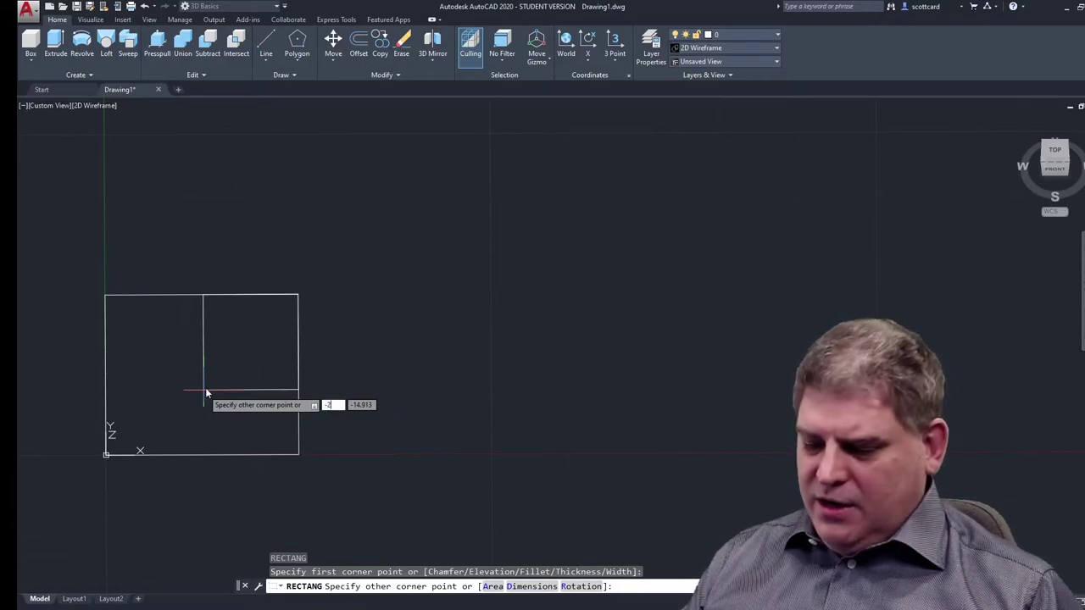
{"action": "key", "text": "Tab"}
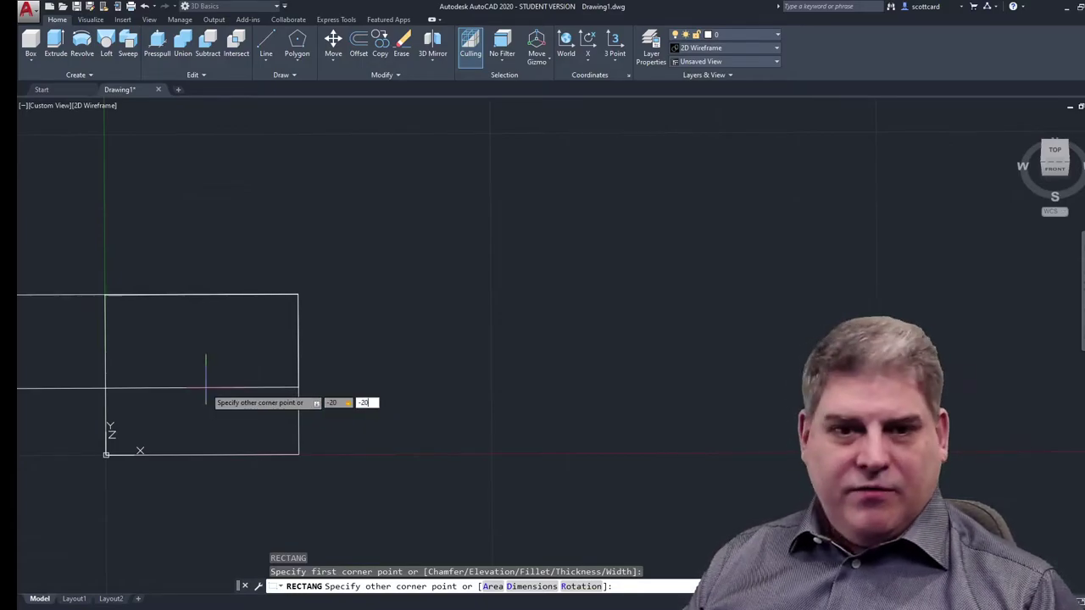
{"action": "key", "text": "Return"}
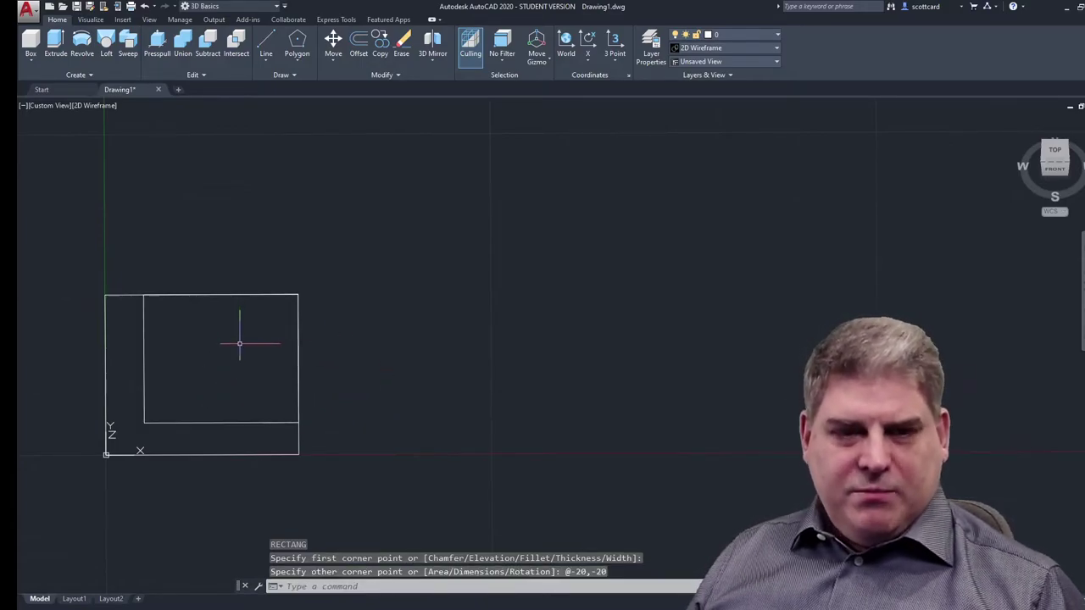
{"action": "middle_click_drag", "start_coordinate": [240, 344], "coordinate": [220, 249], "text": "shift"}
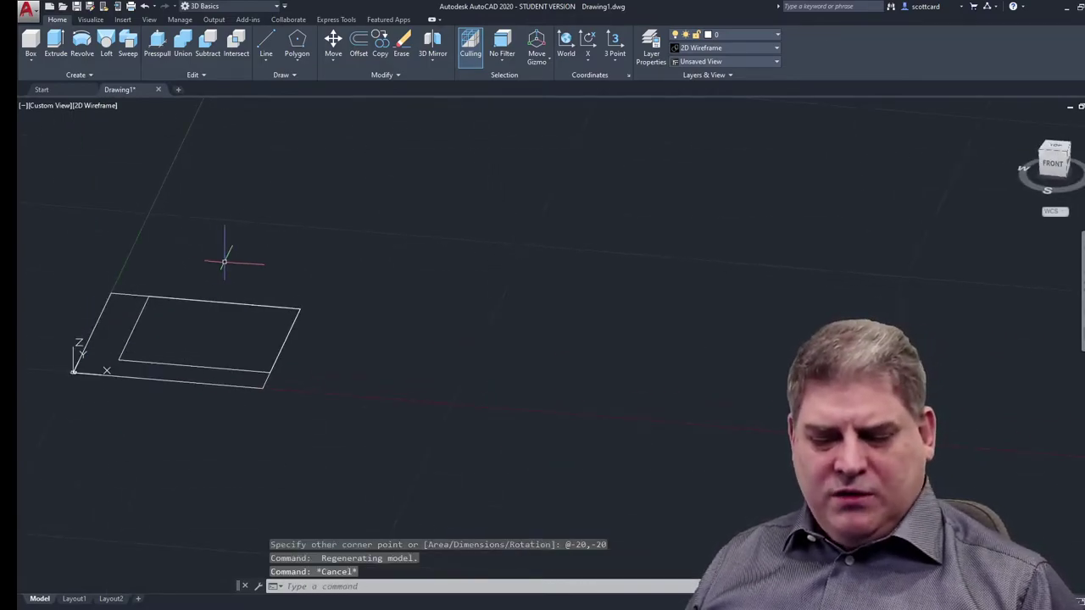
Step: Extrude both rectangles to a height of 60, forming two nested boxes
{"action": "key", "text": "Escape"}
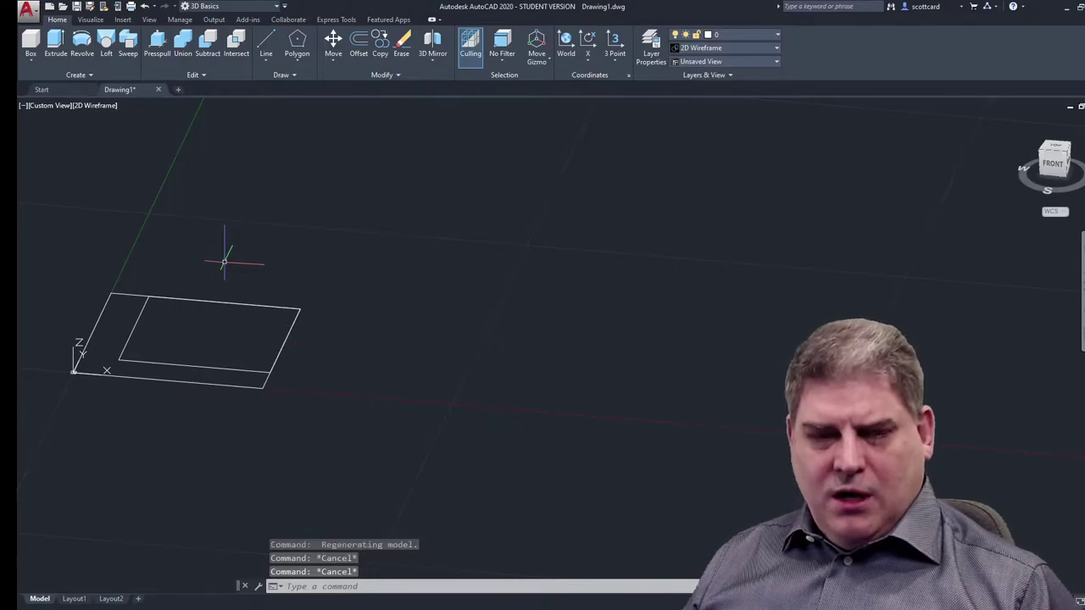
{"action": "type", "text": "ex"}
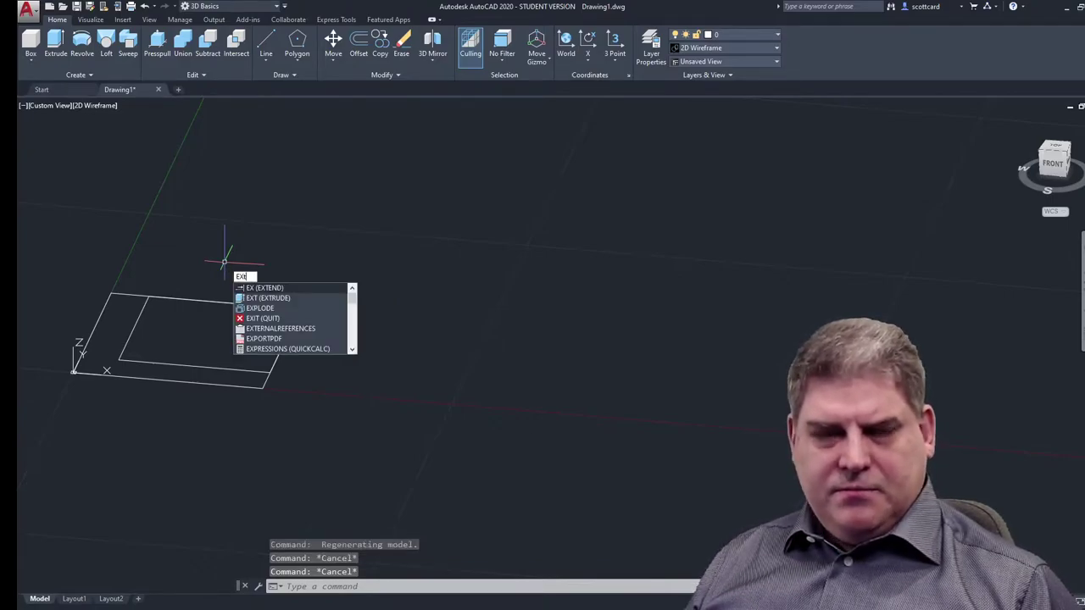
{"action": "type", "text": "t"}
{"action": "key", "text": "Return"}
{"action": "left_click", "coordinate": [322, 347]}
{"action": "left_click", "coordinate": [270, 289]}
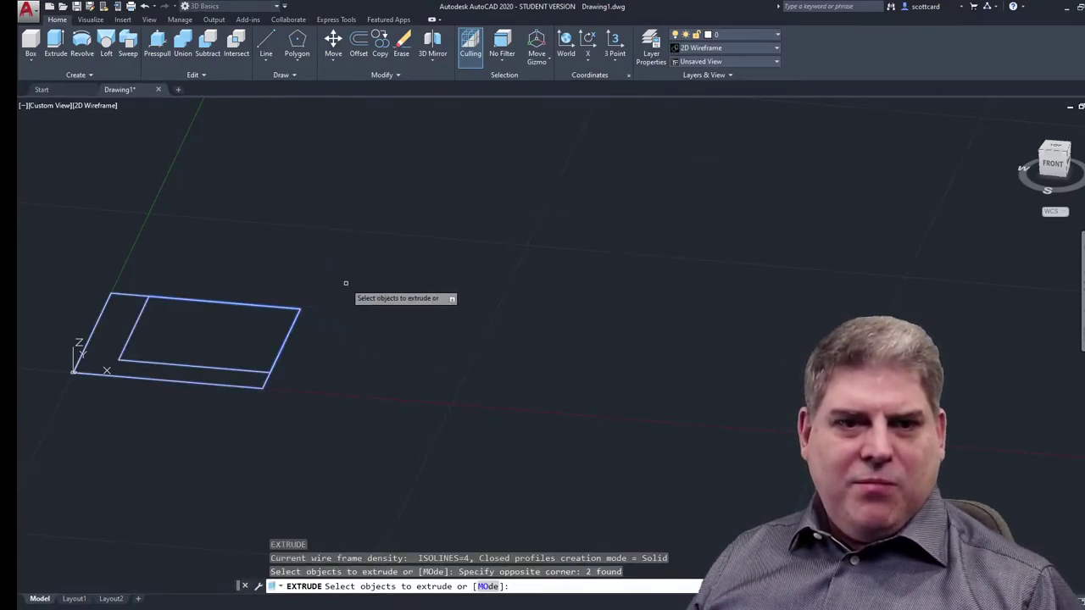
{"action": "right_click", "coordinate": [345, 284]}
{"action": "left_click", "coordinate": [366, 293]}
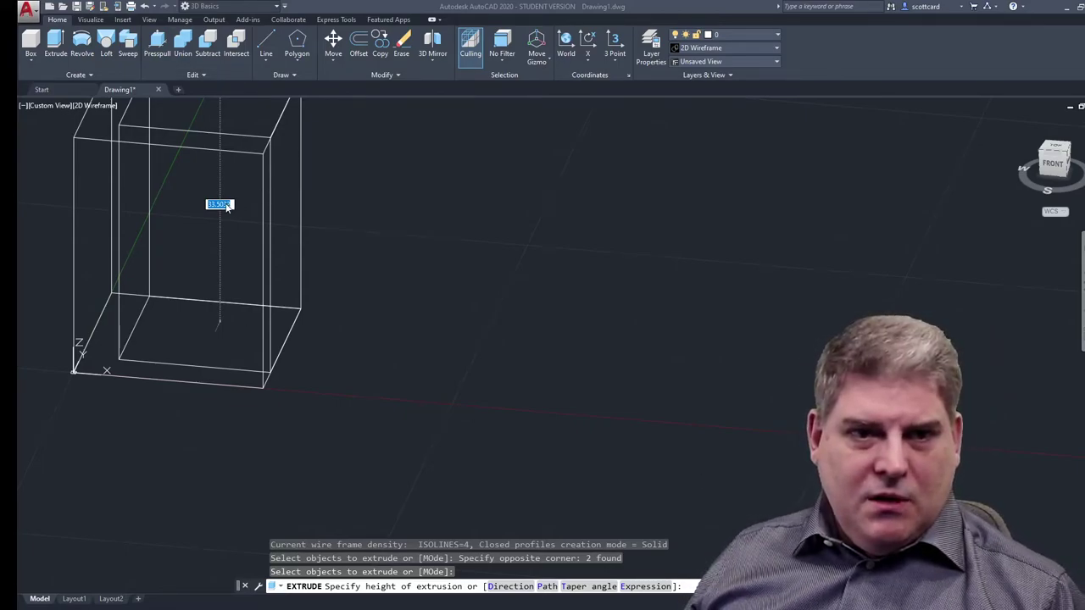
{"action": "type", "text": "0"}
{"action": "key", "text": "Return"}
{"action": "scroll", "coordinate": [327, 261], "scroll_direction": "down", "scroll_amount": 3}
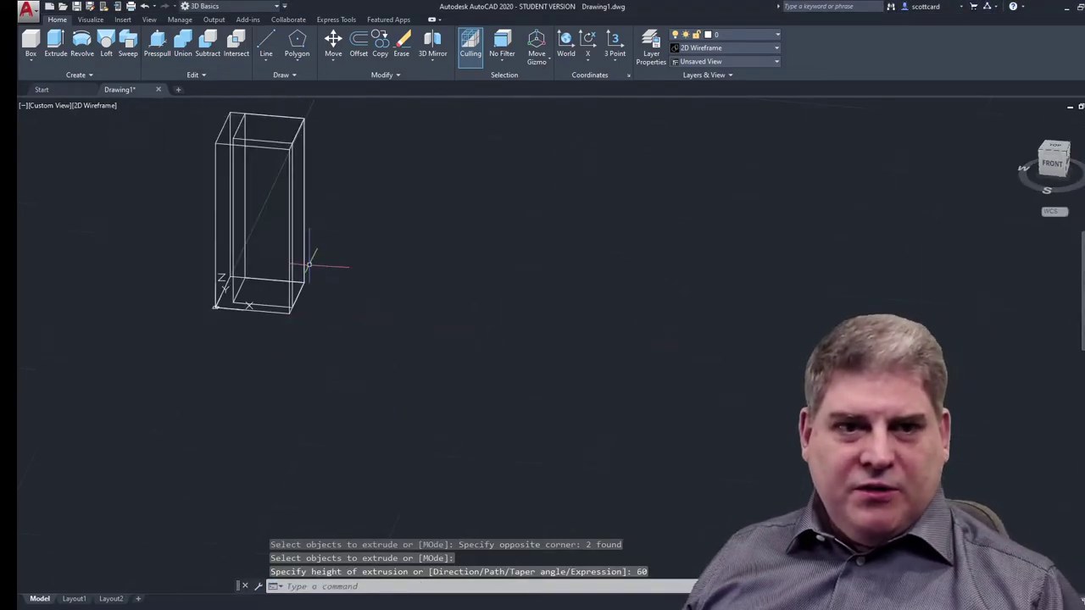
{"action": "scroll", "coordinate": [279, 162], "scroll_direction": "up", "scroll_amount": 3}
{"action": "scroll", "coordinate": [279, 162], "scroll_direction": "up", "scroll_amount": 2}
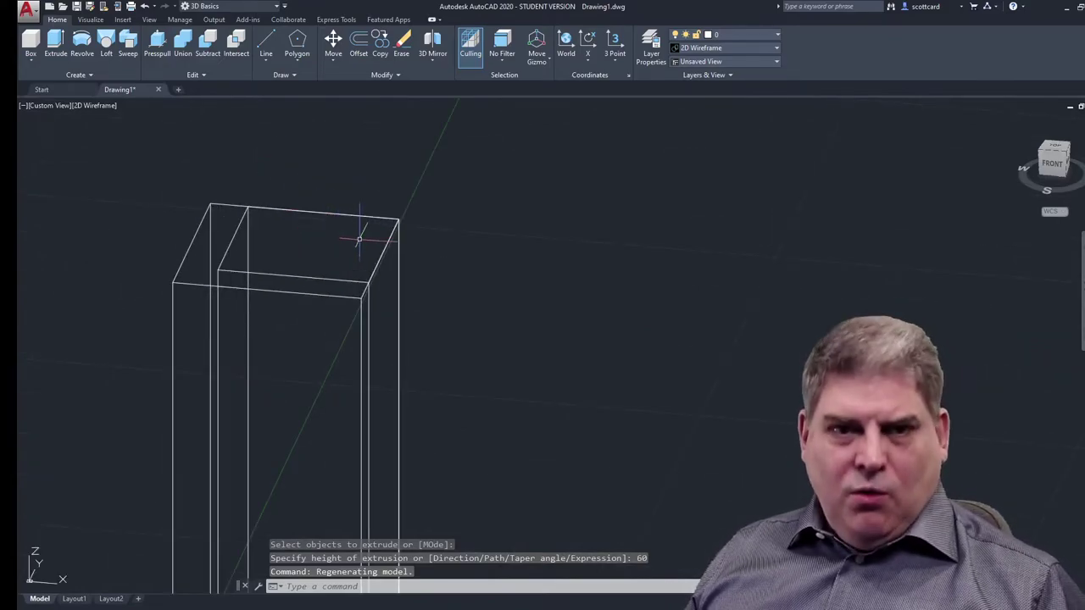
{"action": "left_click", "coordinate": [261, 273]}
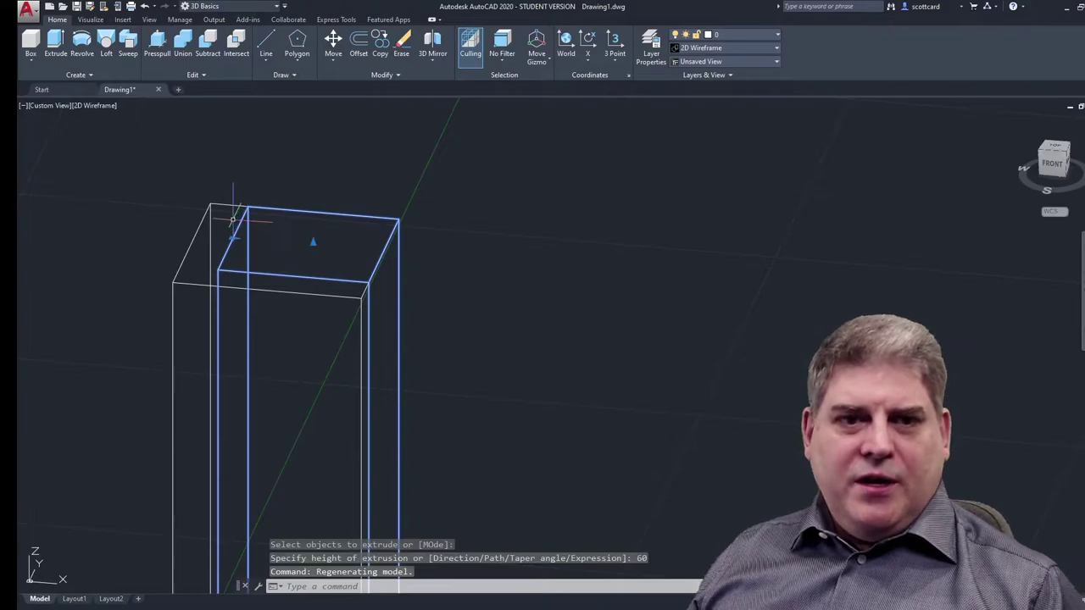
Step: Subtract the inner box from the outer box, leaving a 60-unit-tall L-shaped solid
{"action": "key", "text": "Escape"}
{"action": "left_click", "coordinate": [193, 243]}
{"action": "key", "text": "Escape"}
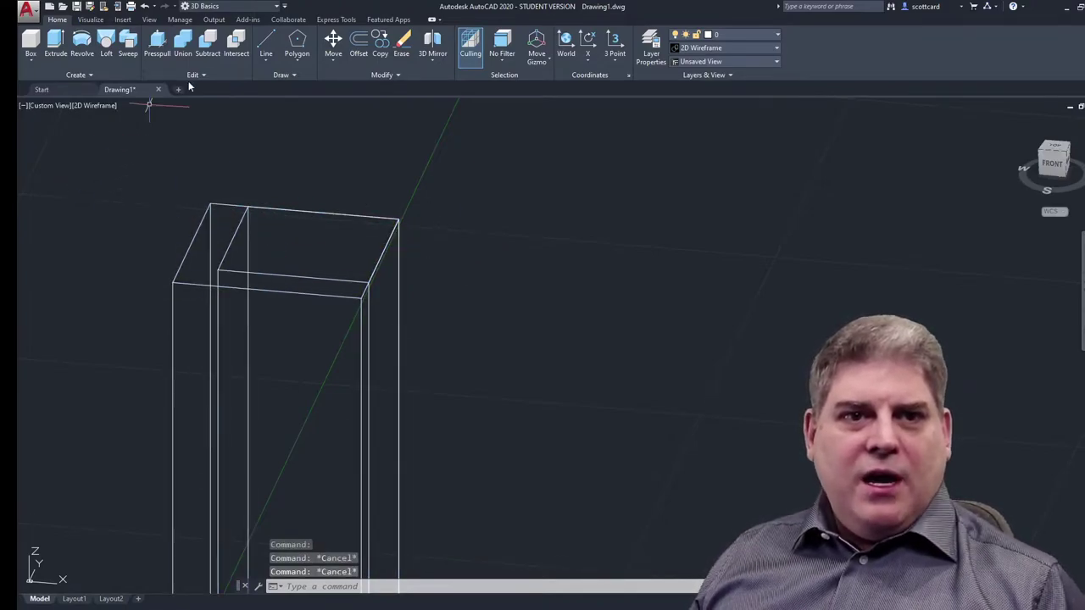
{"action": "left_click", "coordinate": [208, 43]}
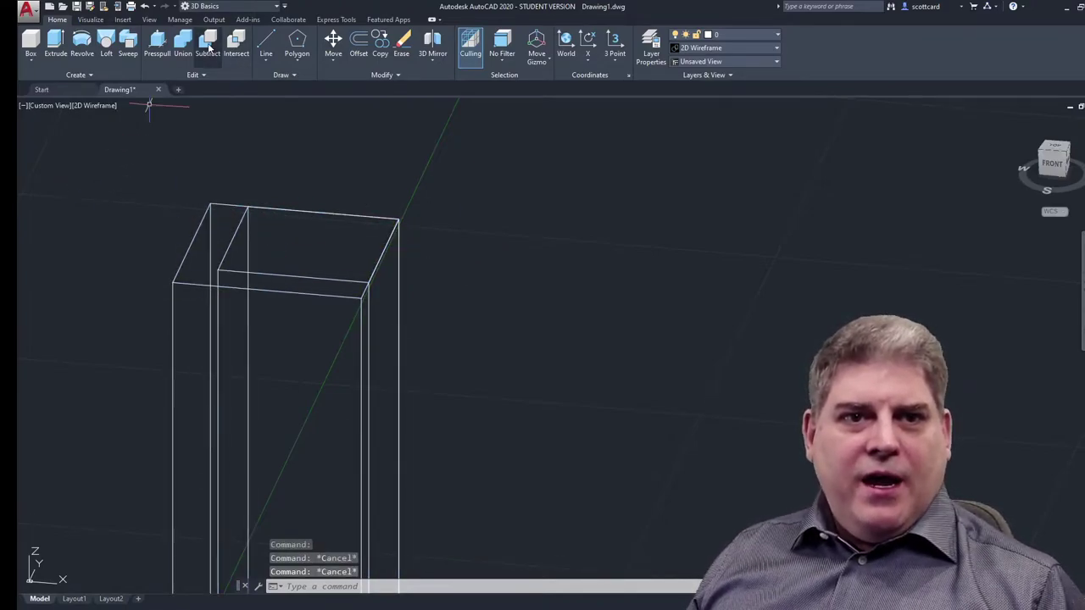
{"action": "left_click", "coordinate": [216, 204]}
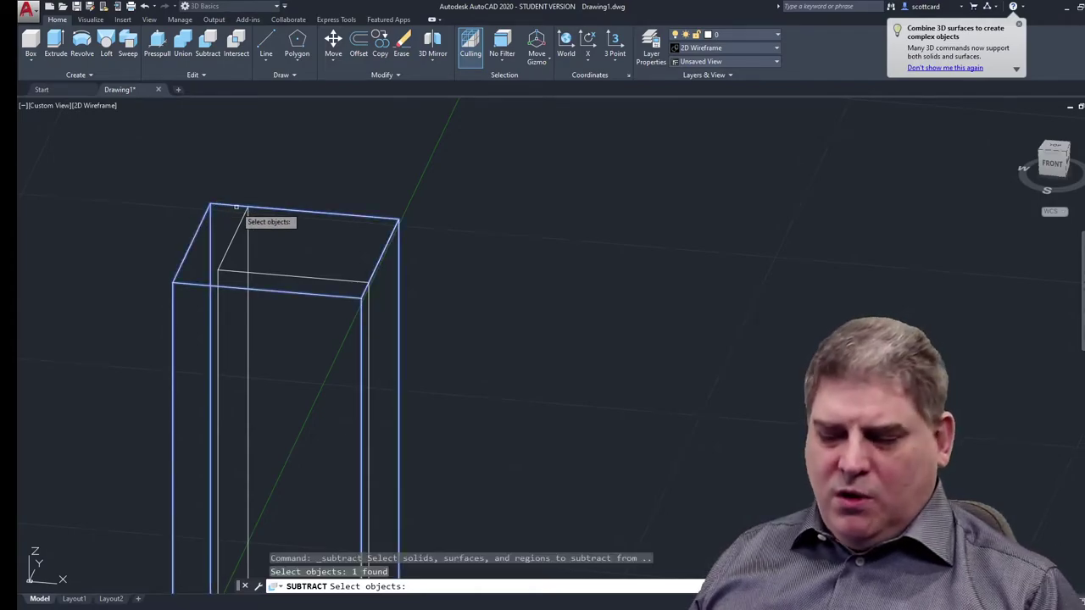
{"action": "key", "text": "Return"}
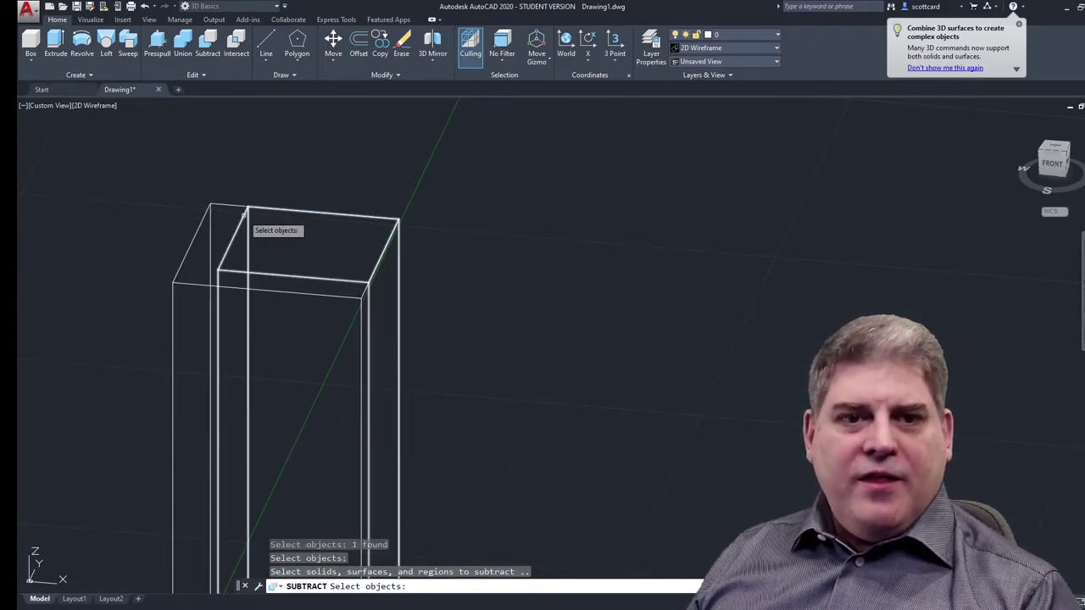
{"action": "left_click", "coordinate": [247, 212]}
{"action": "key", "text": "Return"}
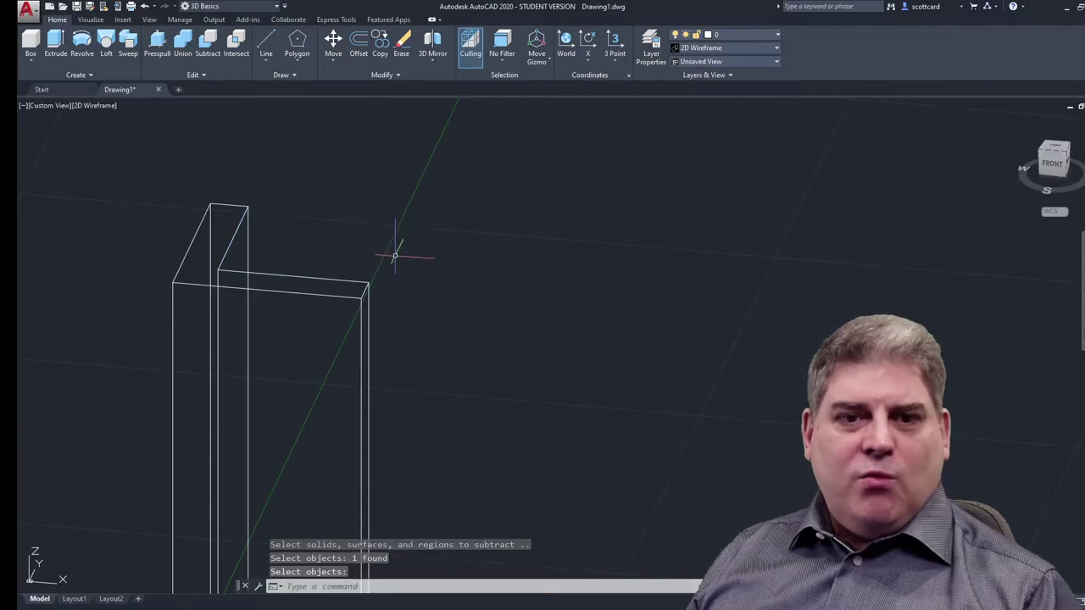
{"action": "middle_click_drag", "start_coordinate": [415, 302], "coordinate": [392, 288], "text": "shift"}
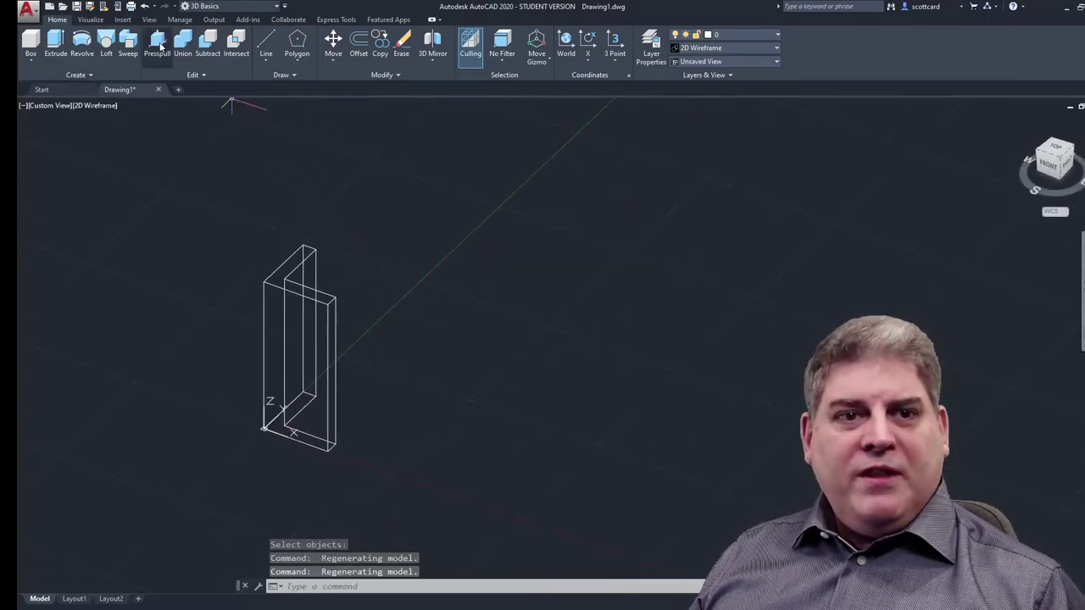
Step: Create a radius-5 cylinder centred inside the bracket's upright leg
{"action": "left_click", "coordinate": [31, 61]}
{"action": "left_click", "coordinate": [38, 100]}
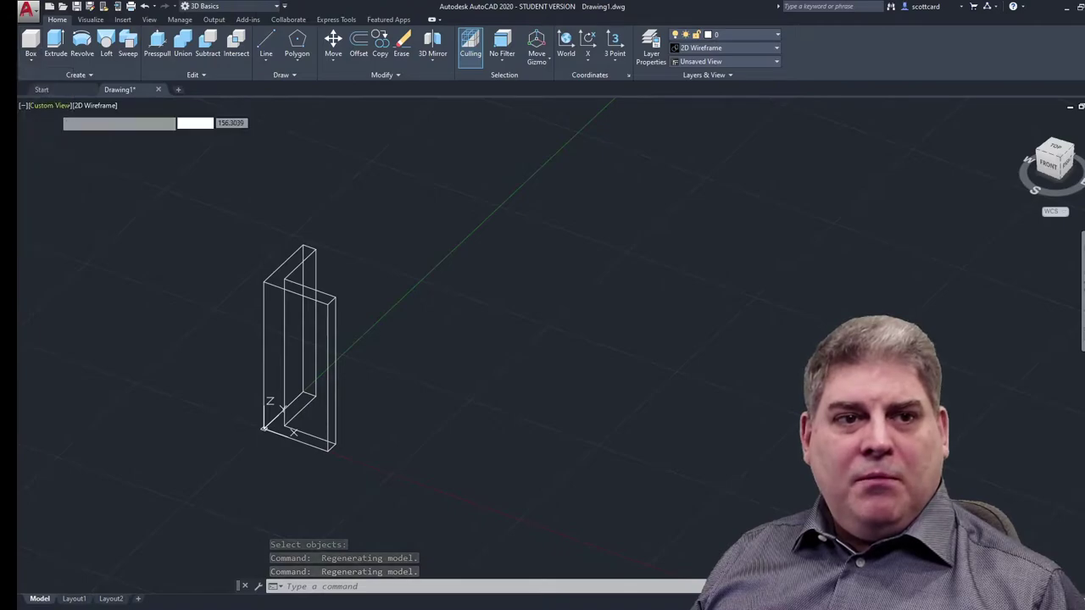
{"action": "left_click", "coordinate": [288, 337]}
{"action": "type", "text": "5"}
{"action": "key", "text": "Return"}
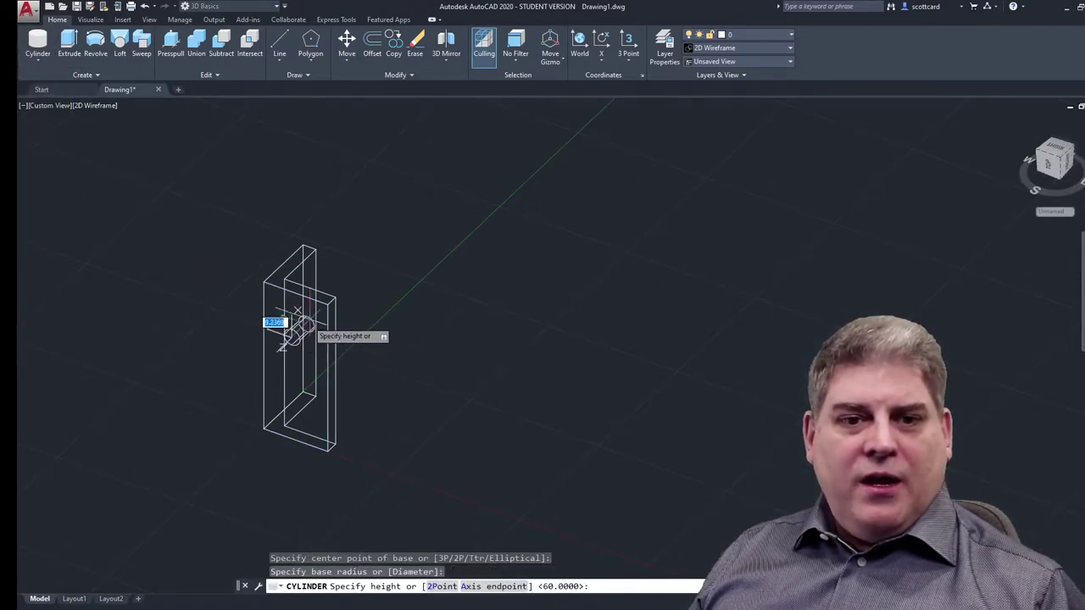
{"action": "key", "text": "Return"}
{"action": "key", "text": "Escape"}
{"action": "key", "text": "Escape"}
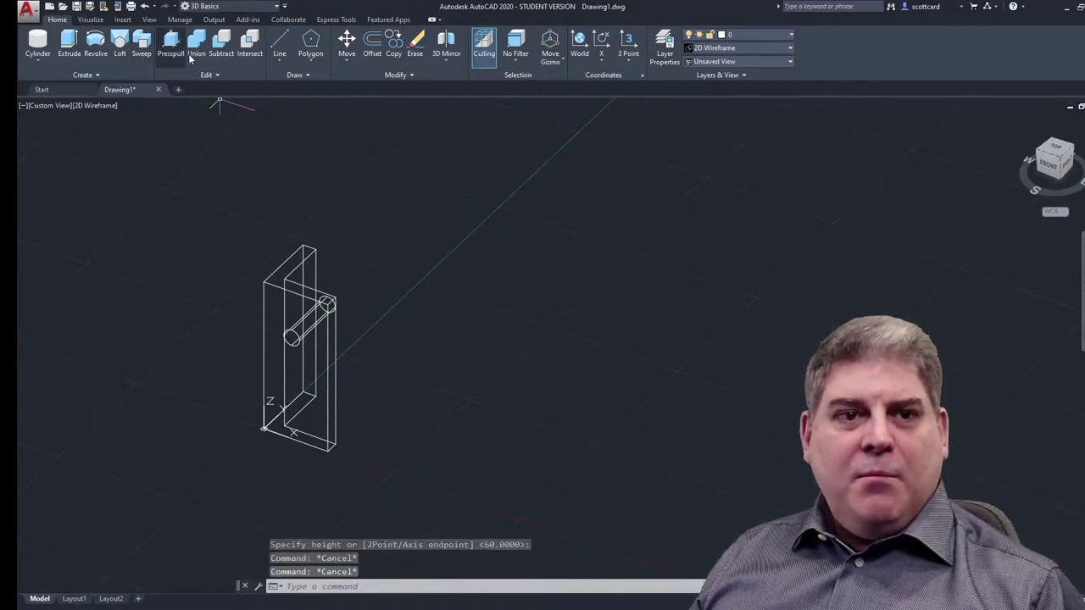
Step: Subtract the cylinder from the bracket to cut the hole
{"action": "left_click", "coordinate": [219, 51]}
{"action": "left_click", "coordinate": [292, 254]}
{"action": "left_click", "coordinate": [287, 265]}
{"action": "key", "text": "Return"}
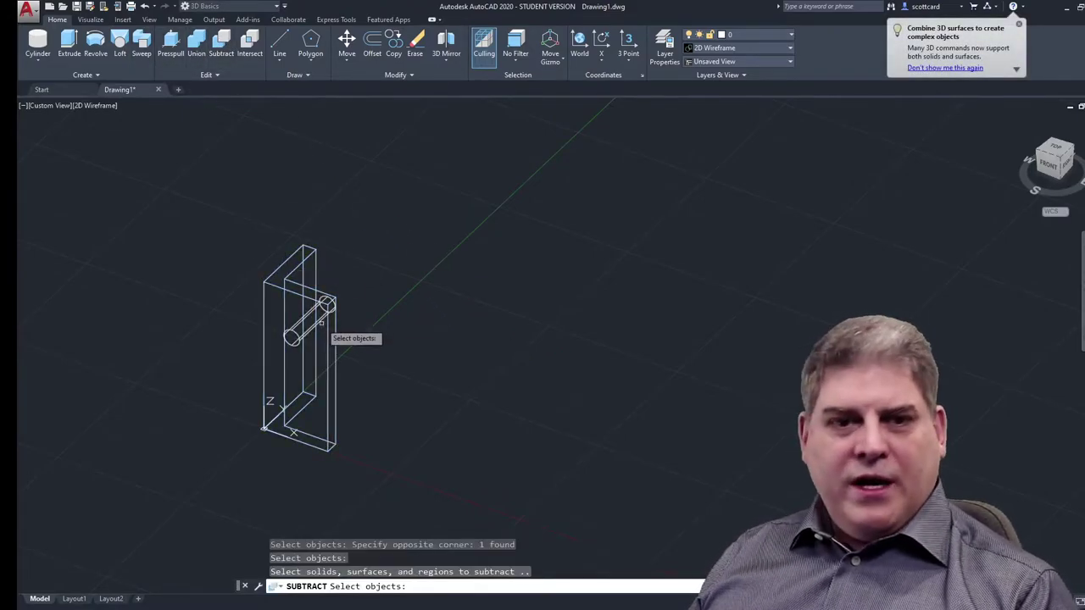
{"action": "left_click", "coordinate": [313, 331]}
{"action": "key", "text": "Return"}
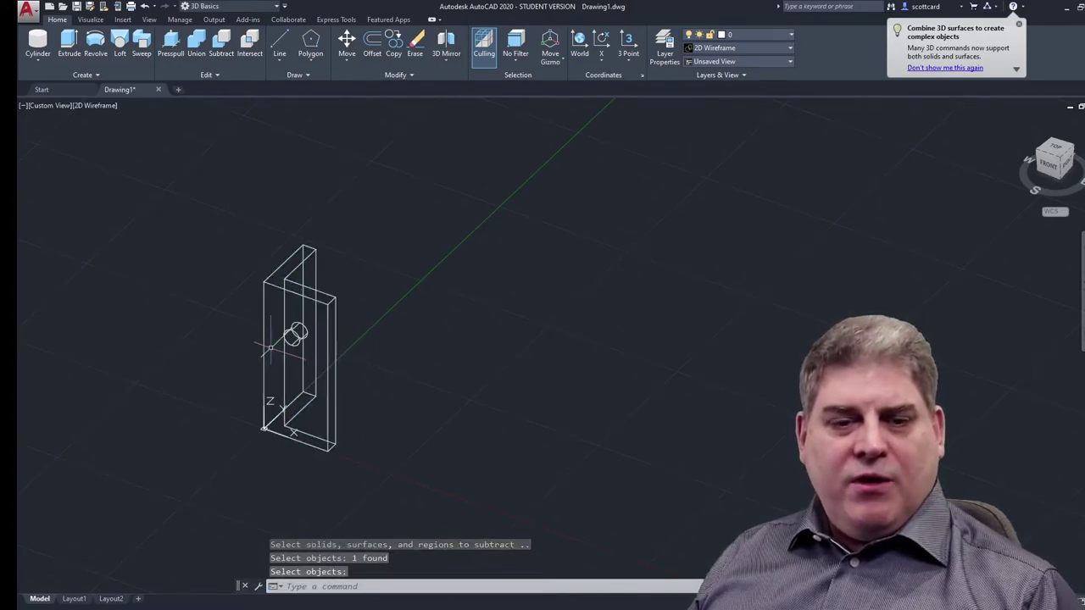
{"action": "middle_click_drag", "start_coordinate": [322, 329], "coordinate": [359, 328], "text": "shift"}
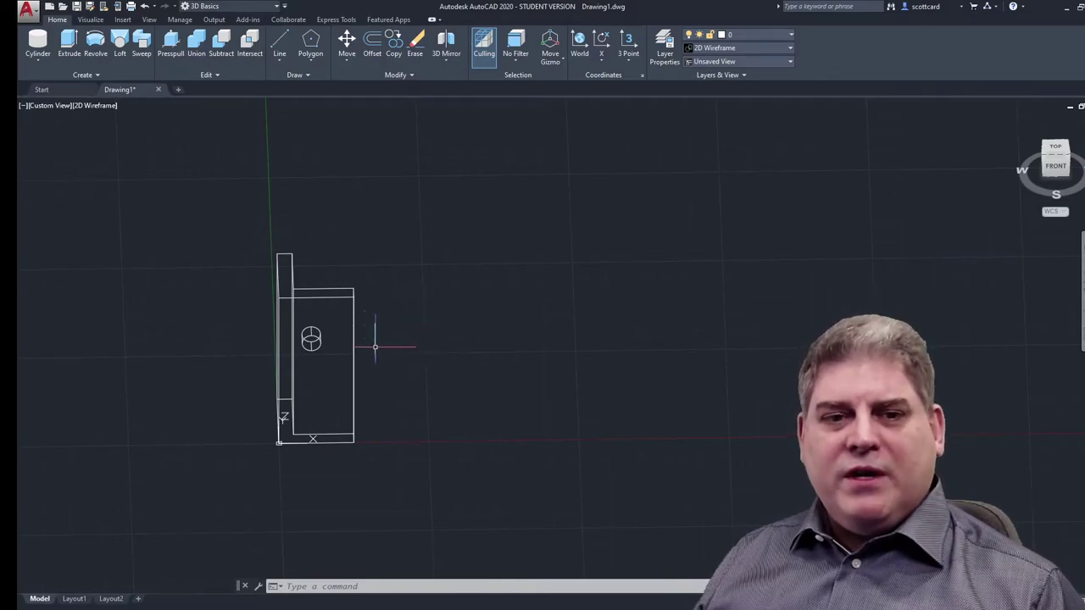
Step: Orbit and zoom to inspect the holed bracket from several angles
{"action": "middle_click_drag", "start_coordinate": [375, 346], "coordinate": [317, 352], "text": "shift"}
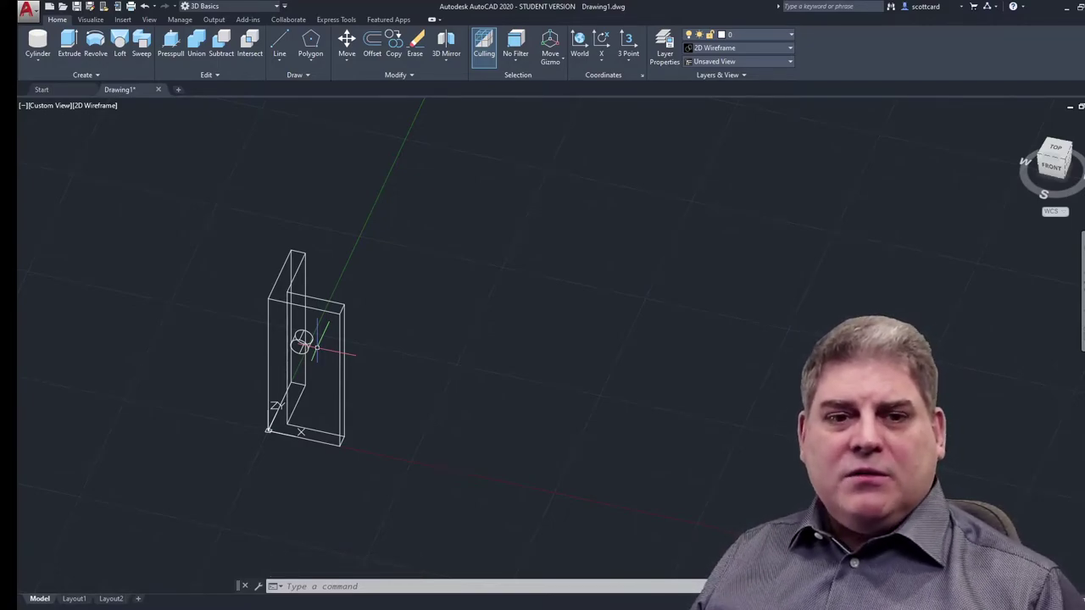
{"action": "key", "text": "Escape"}
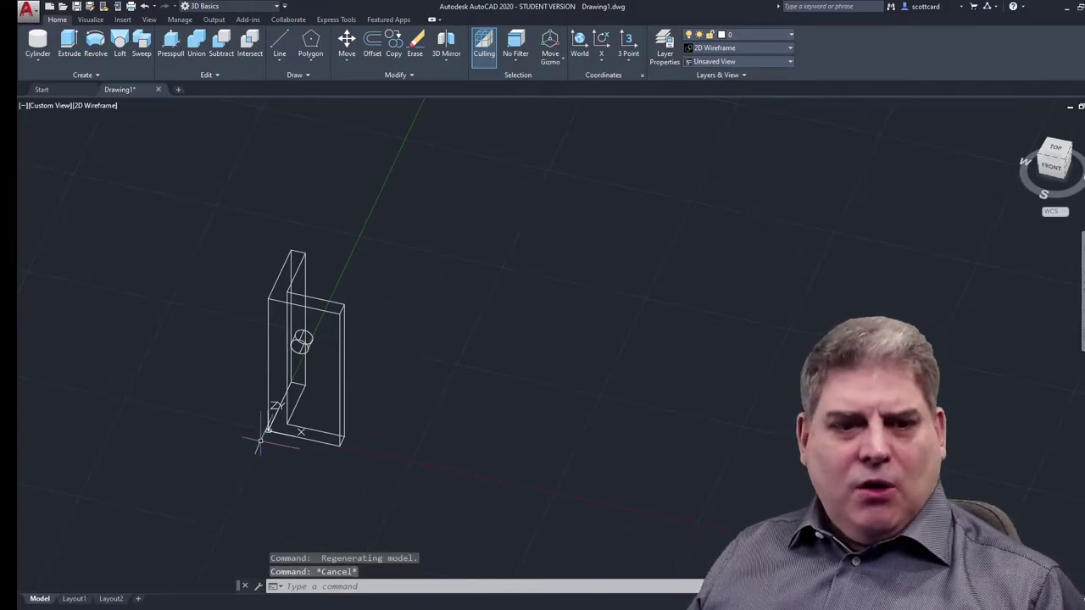
{"action": "middle_click_drag", "start_coordinate": [474, 297], "coordinate": [339, 330], "text": "shift"}
{"action": "scroll", "coordinate": [326, 338], "scroll_direction": "up", "scroll_amount": 5}
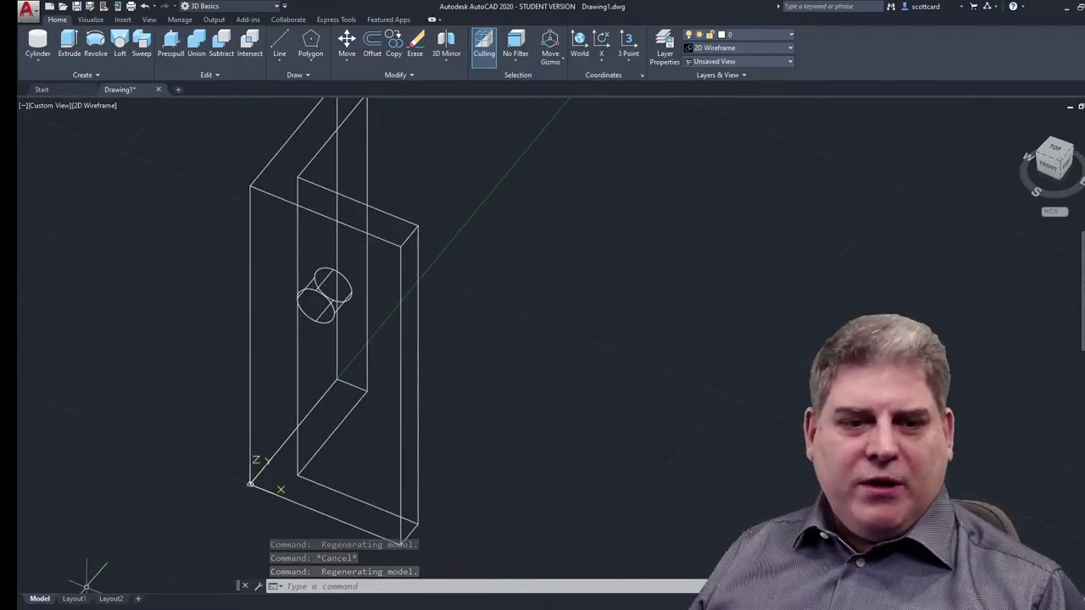
Step: Switch to Layout1 and delete its default viewport
{"action": "left_click", "coordinate": [75, 599]}
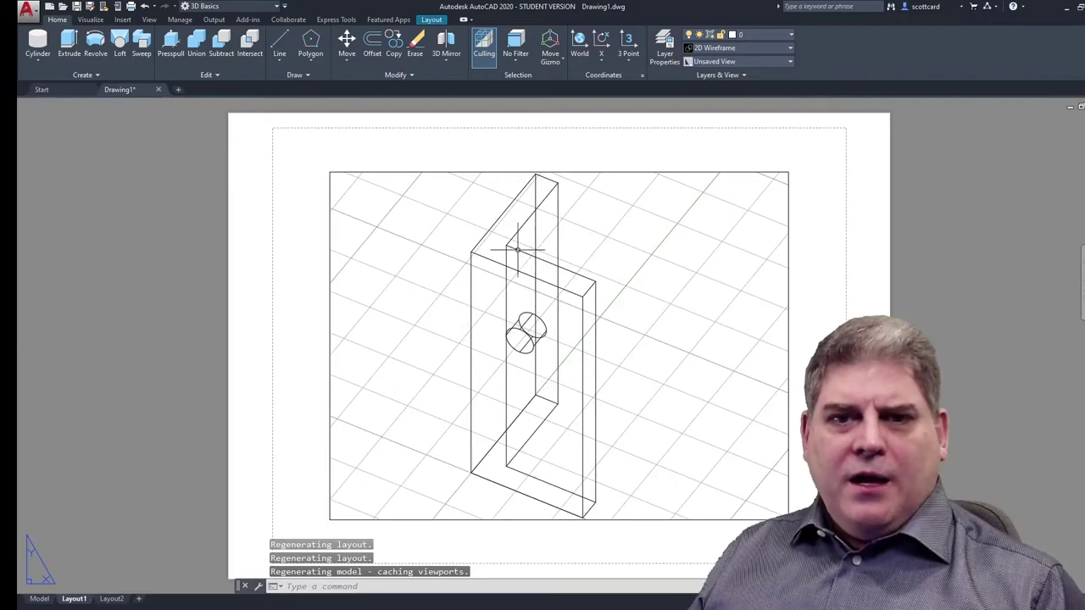
{"action": "left_click", "coordinate": [315, 161]}
{"action": "left_click", "coordinate": [348, 179]}
{"action": "left_click", "coordinate": [351, 181]}
{"action": "left_click", "coordinate": [309, 165]}
{"action": "key", "text": "Delete"}
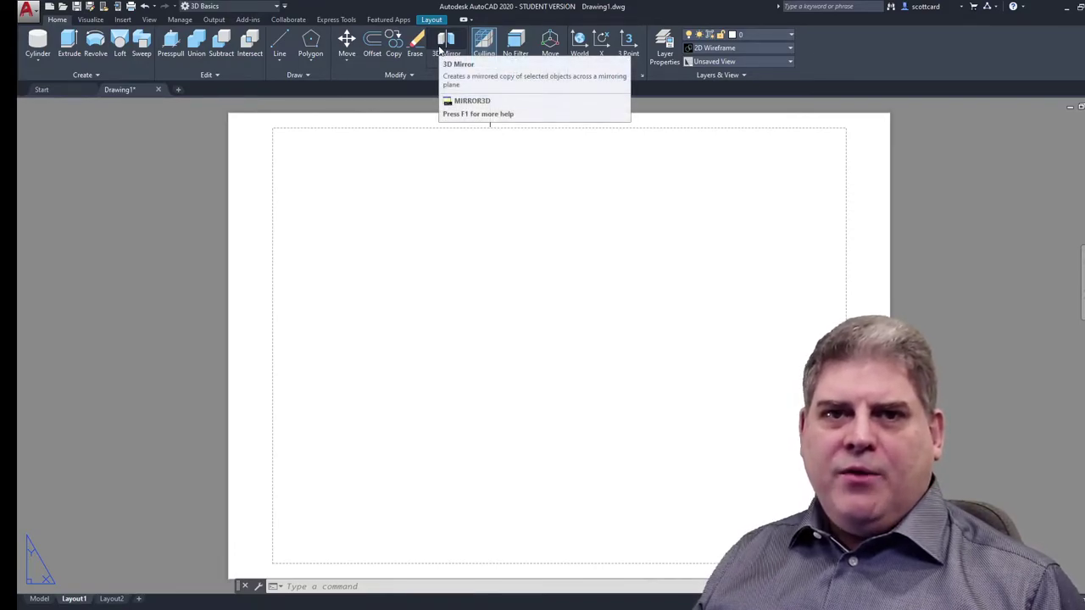
Step: Place a Top-oriented base view from model space near the sheet's top-left
{"action": "left_click", "coordinate": [432, 19]}
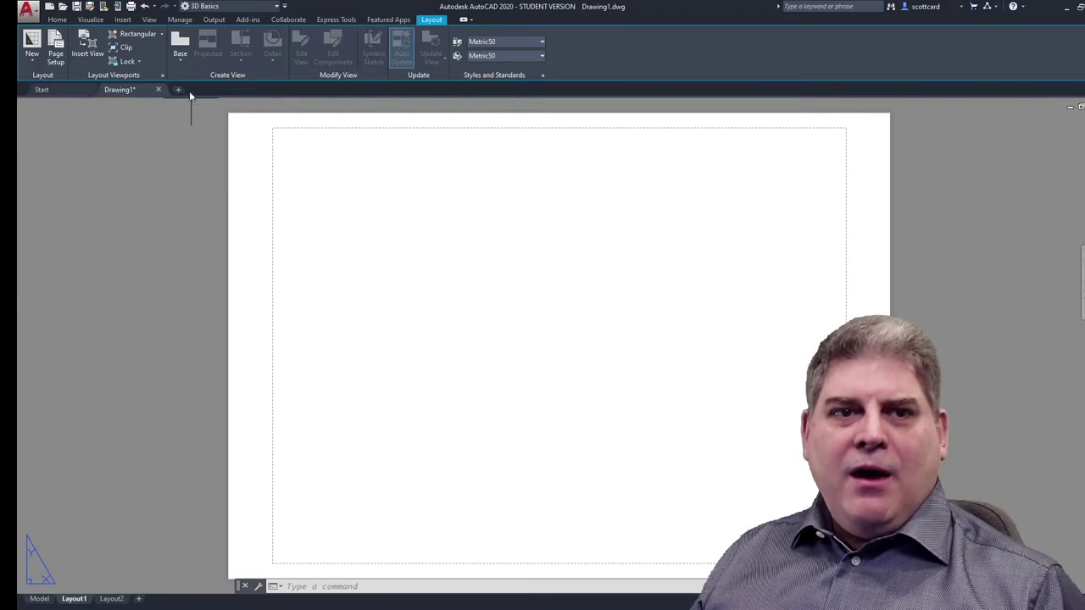
{"action": "left_click", "coordinate": [181, 41]}
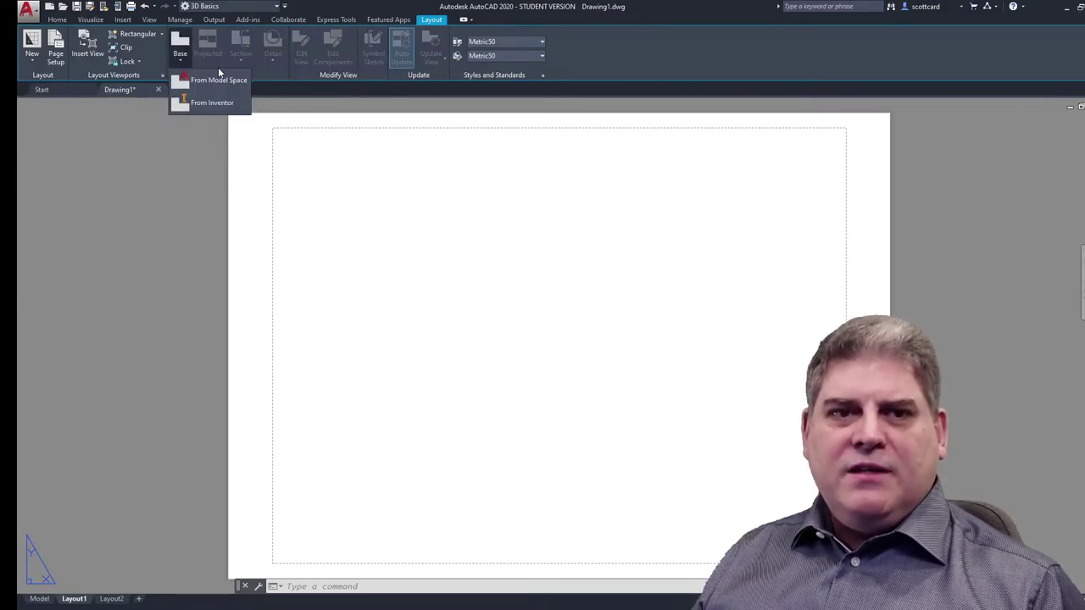
{"action": "left_click", "coordinate": [218, 80]}
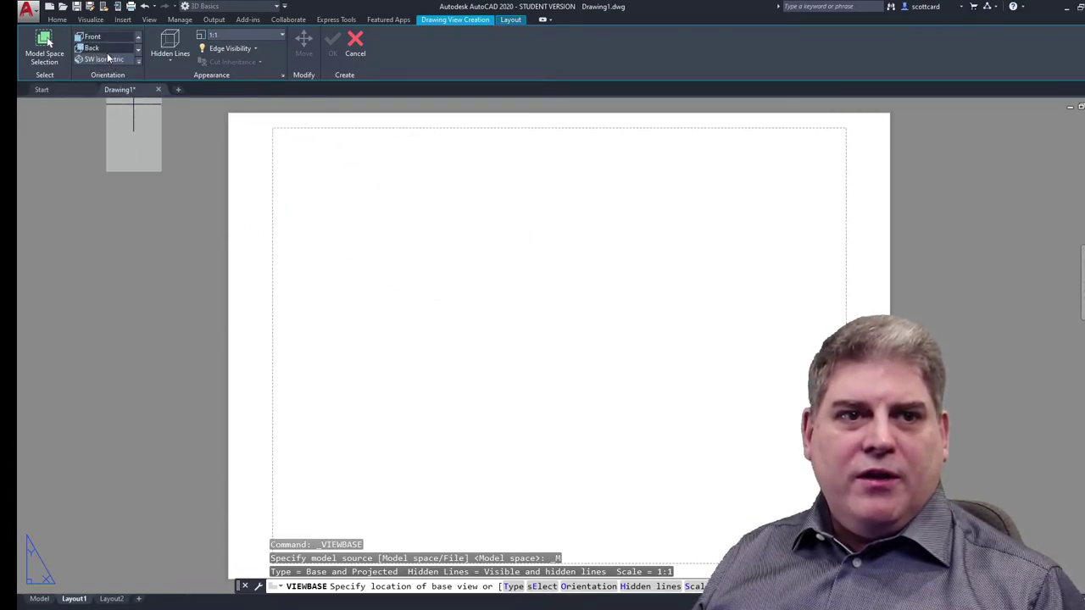
{"action": "scroll", "coordinate": [107, 52], "scroll_direction": "up", "scroll_amount": 1}
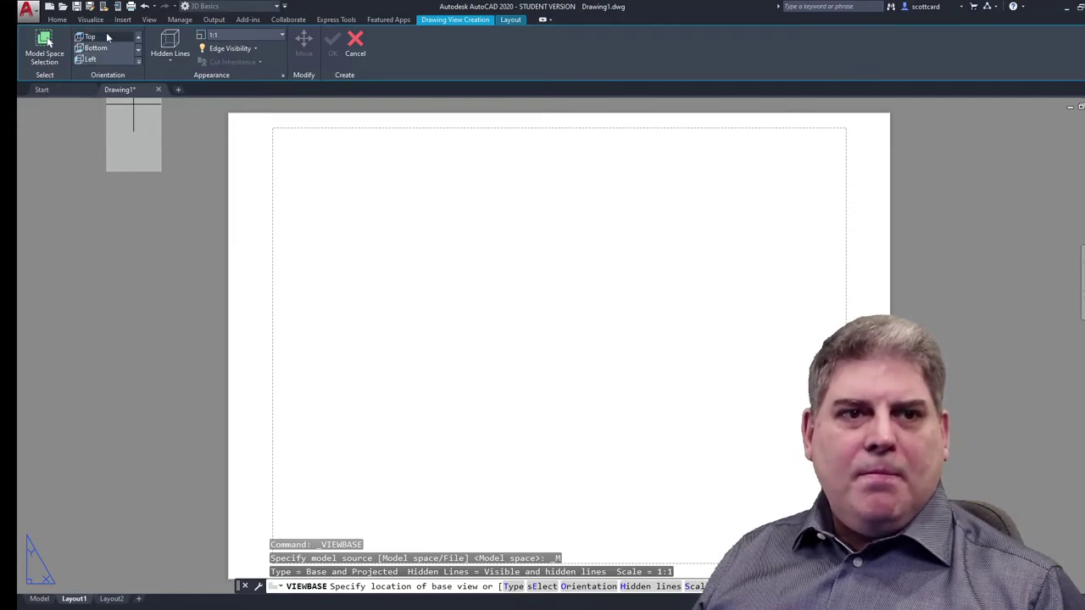
{"action": "left_click", "coordinate": [106, 37]}
{"action": "scroll", "coordinate": [441, 254], "scroll_direction": "down", "scroll_amount": 3}
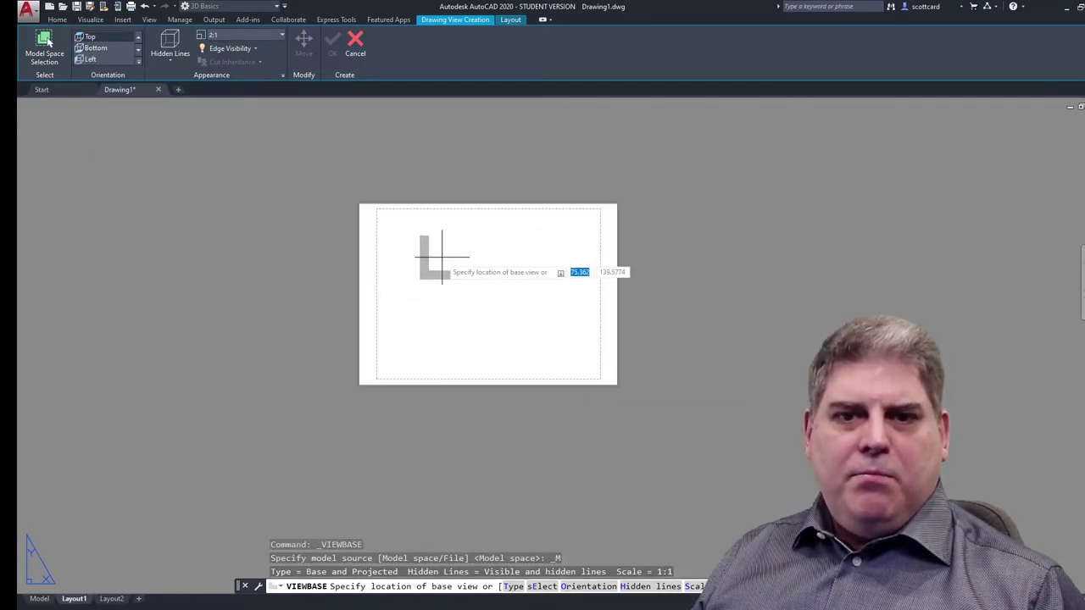
{"action": "left_click", "coordinate": [425, 257]}
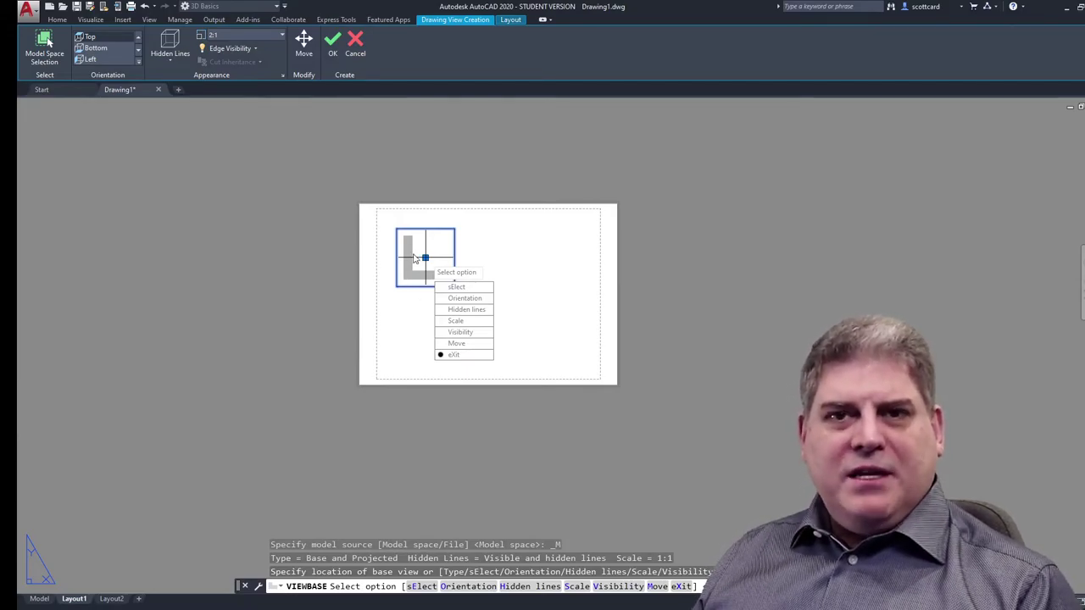
{"action": "key", "text": "Return"}
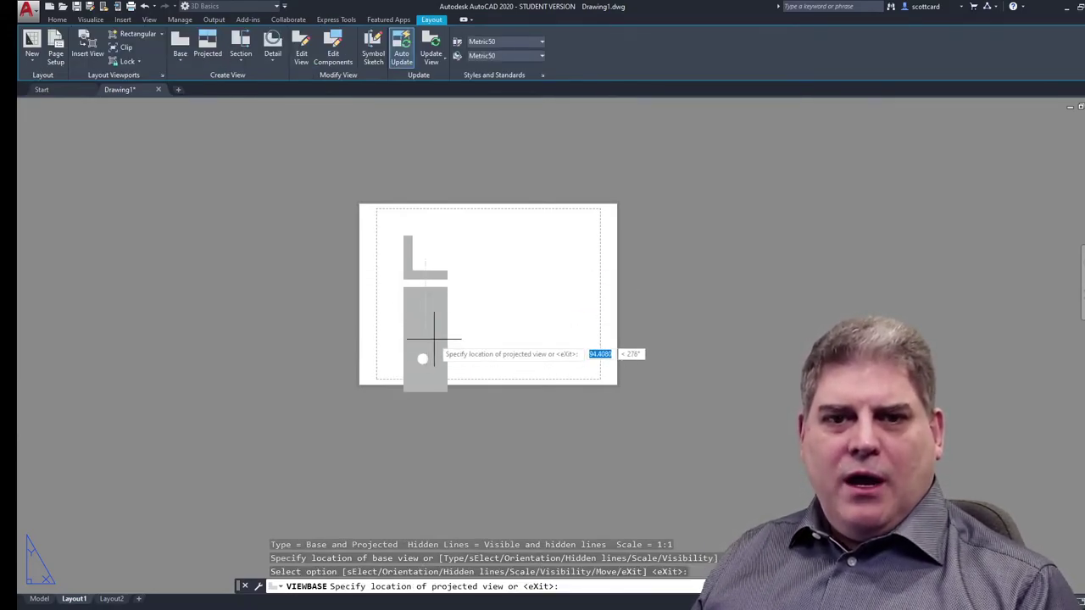
Step: Add projected views below and right of the base view, plus an isometric at lower right
{"action": "left_click", "coordinate": [431, 346]}
{"action": "left_click", "coordinate": [534, 257]}
{"action": "left_click", "coordinate": [539, 335]}
{"action": "key", "text": "Return"}
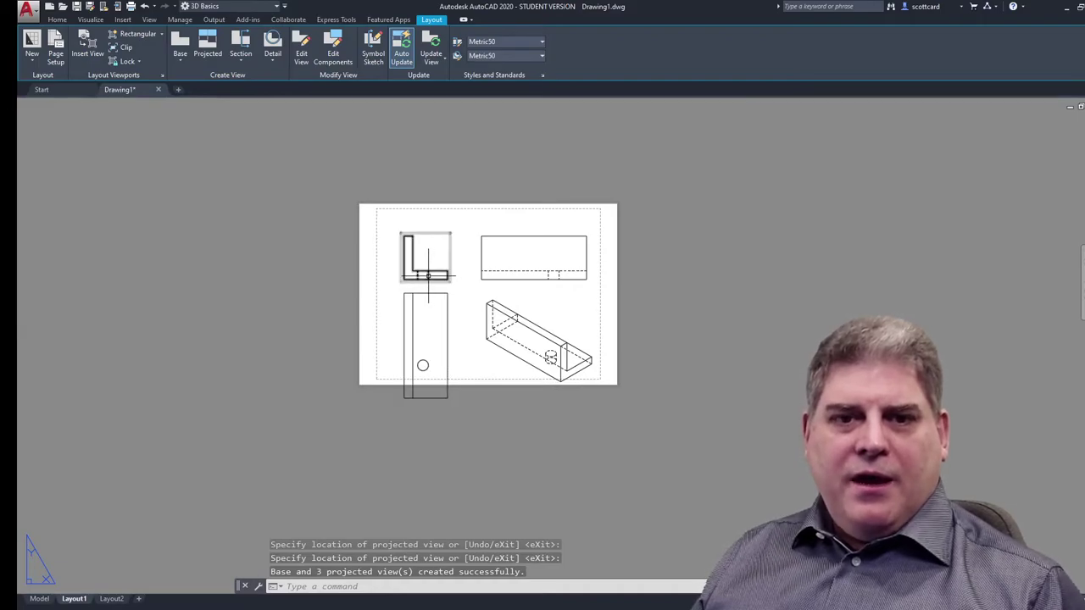
Step: Change the top-left base view's scale from 2:1 to 1:1 with Edit View
{"action": "left_click", "coordinate": [427, 275]}
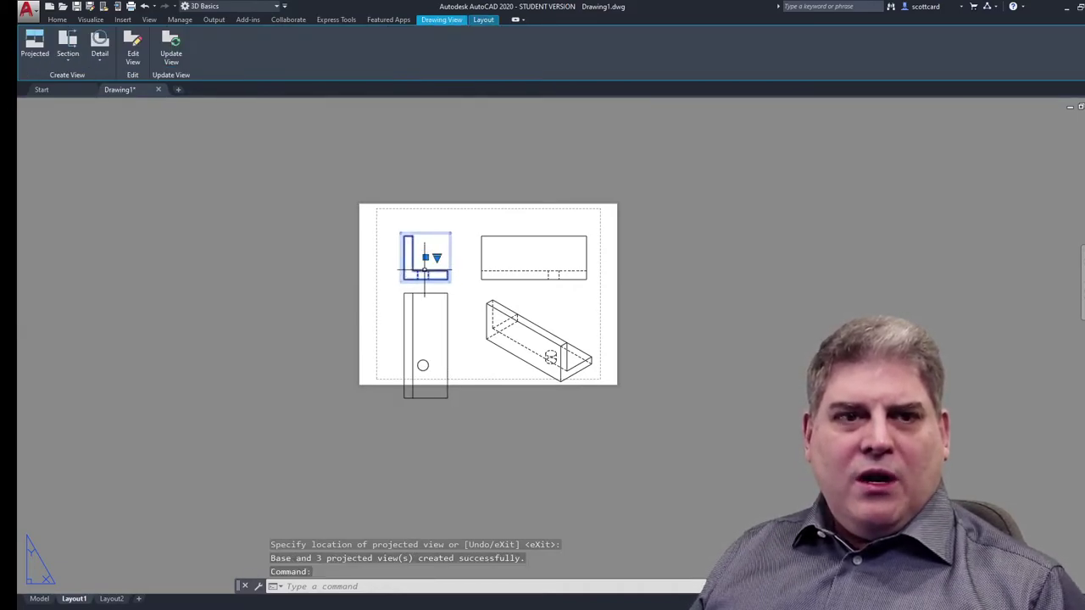
{"action": "left_click", "coordinate": [133, 44]}
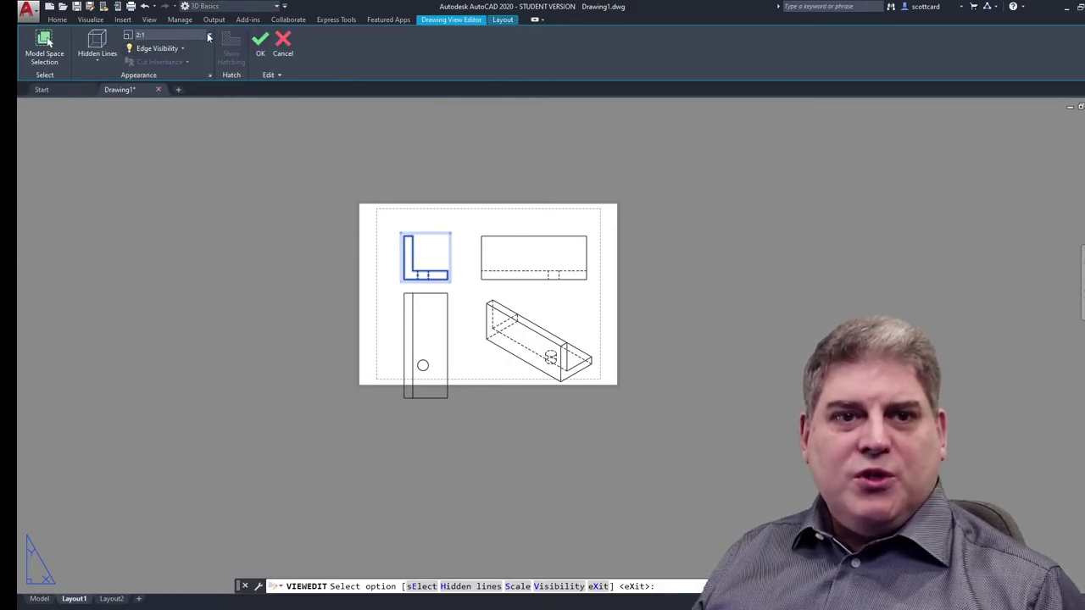
{"action": "left_click", "coordinate": [209, 36]}
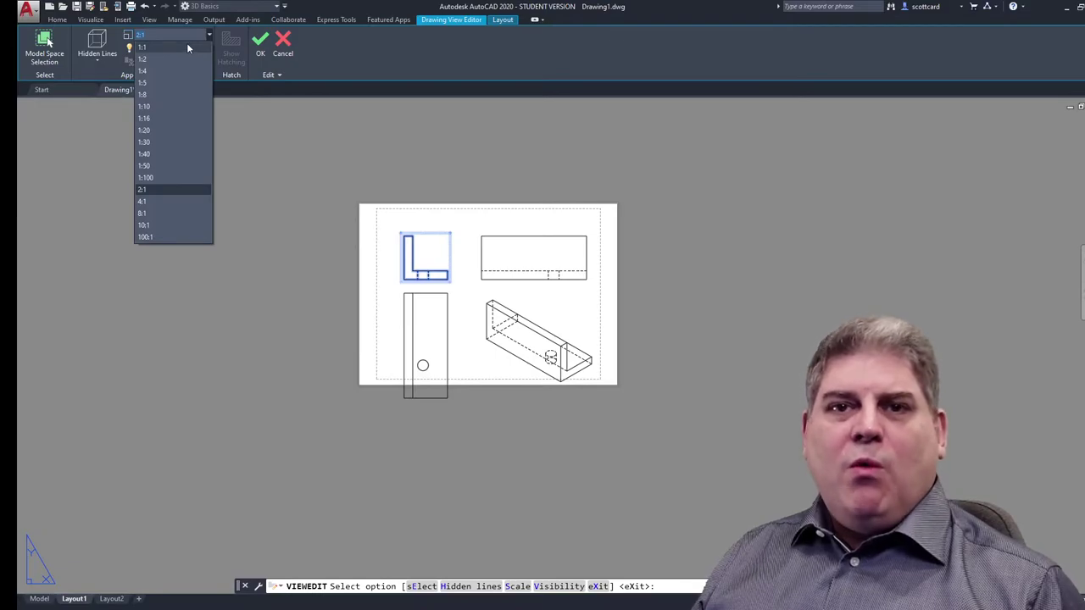
{"action": "left_click", "coordinate": [183, 47]}
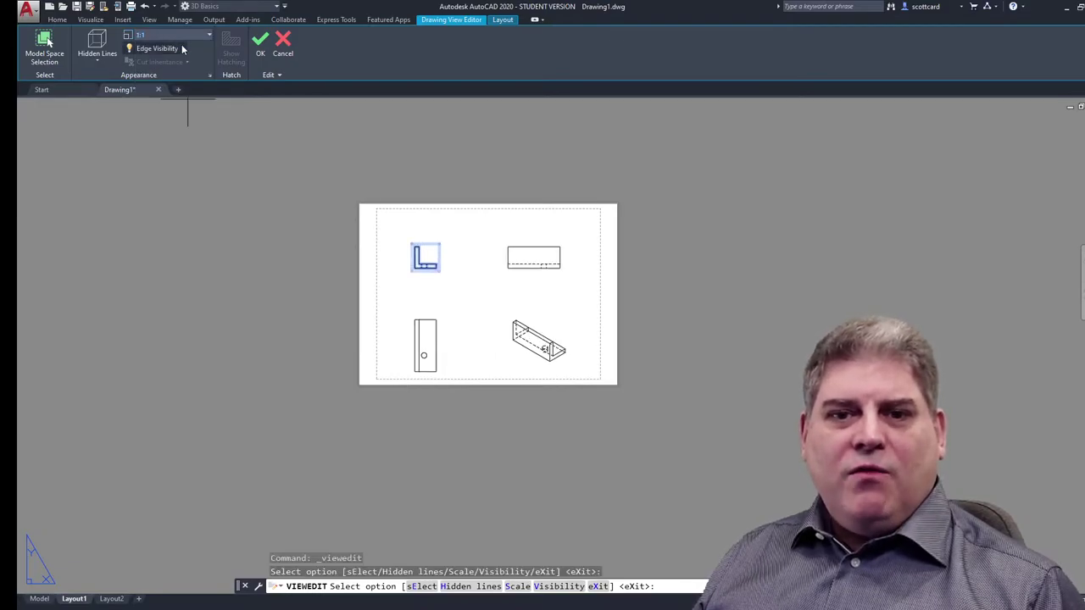
{"action": "key", "text": "Escape"}
{"action": "key", "text": "Escape"}
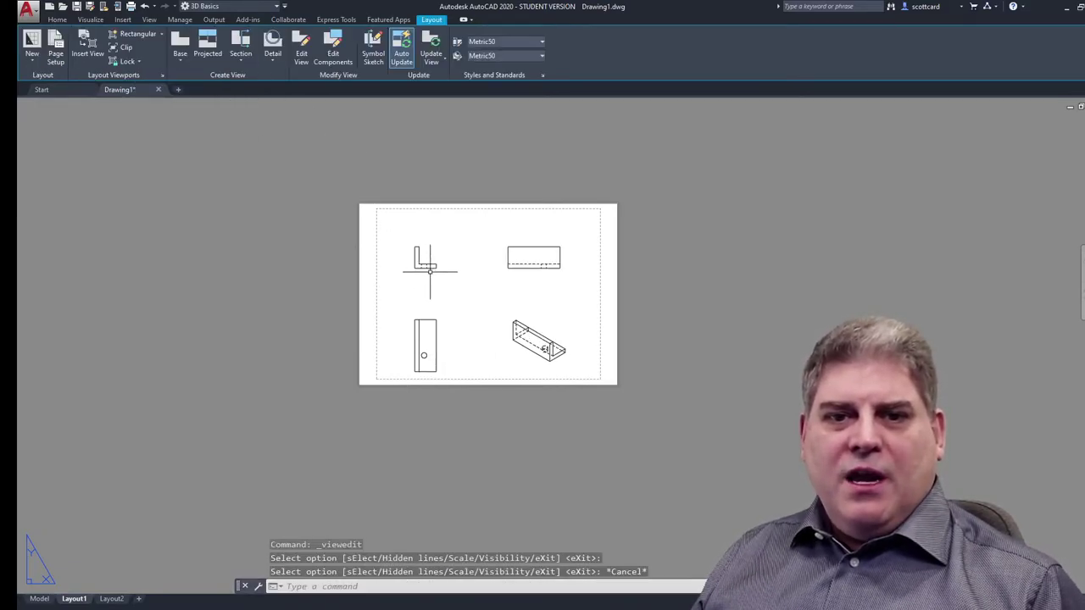
{"action": "scroll", "coordinate": [428, 266], "scroll_direction": "up", "scroll_amount": 5}
{"action": "scroll", "coordinate": [428, 265], "scroll_direction": "down", "scroll_amount": 3}
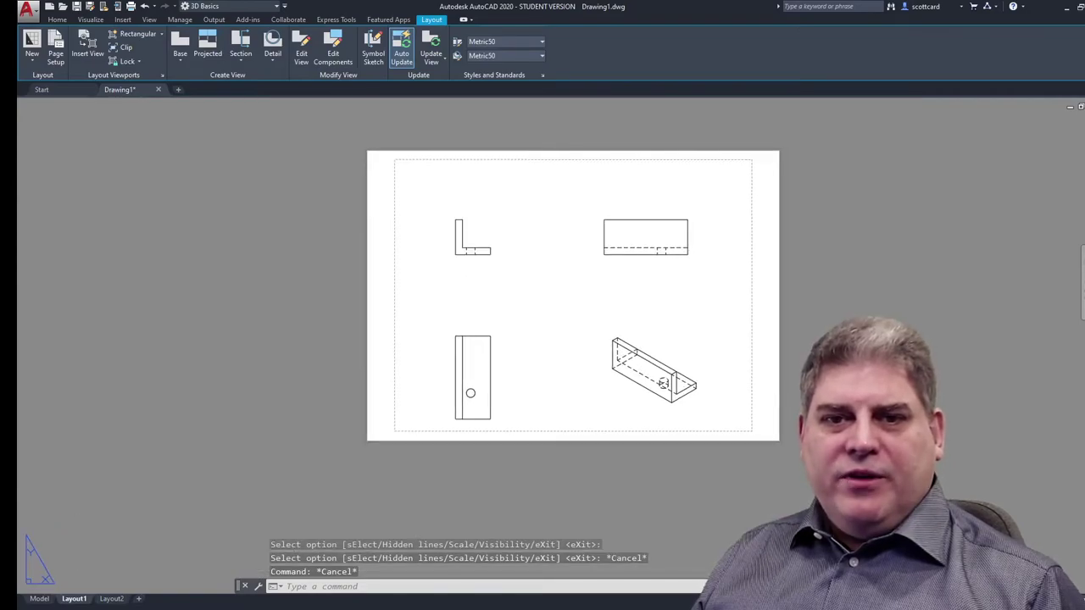
Step: Switch to the Drafting & Annotation workspace and open the Dimension Style Manager from Annotate
{"action": "key", "text": "Escape"}
{"action": "key", "text": "Escape"}
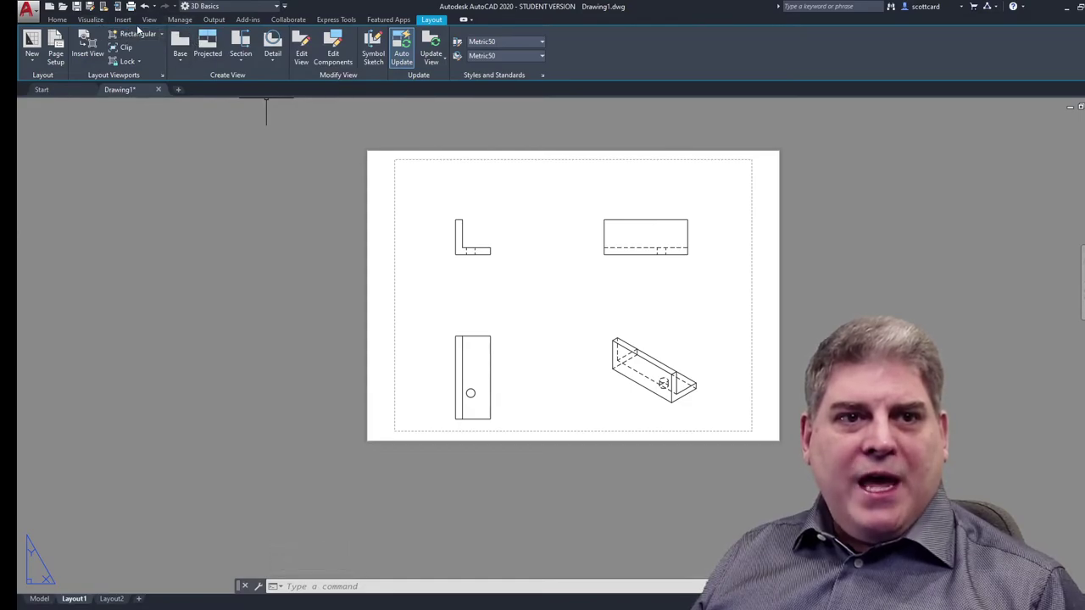
{"action": "left_click", "coordinate": [222, 6]}
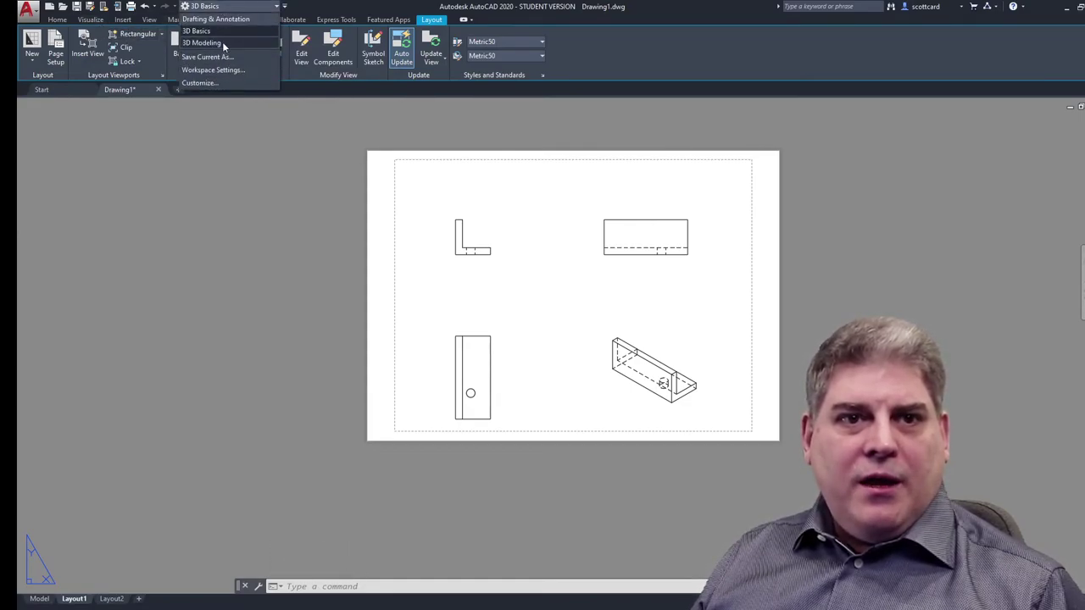
{"action": "left_click", "coordinate": [235, 21]}
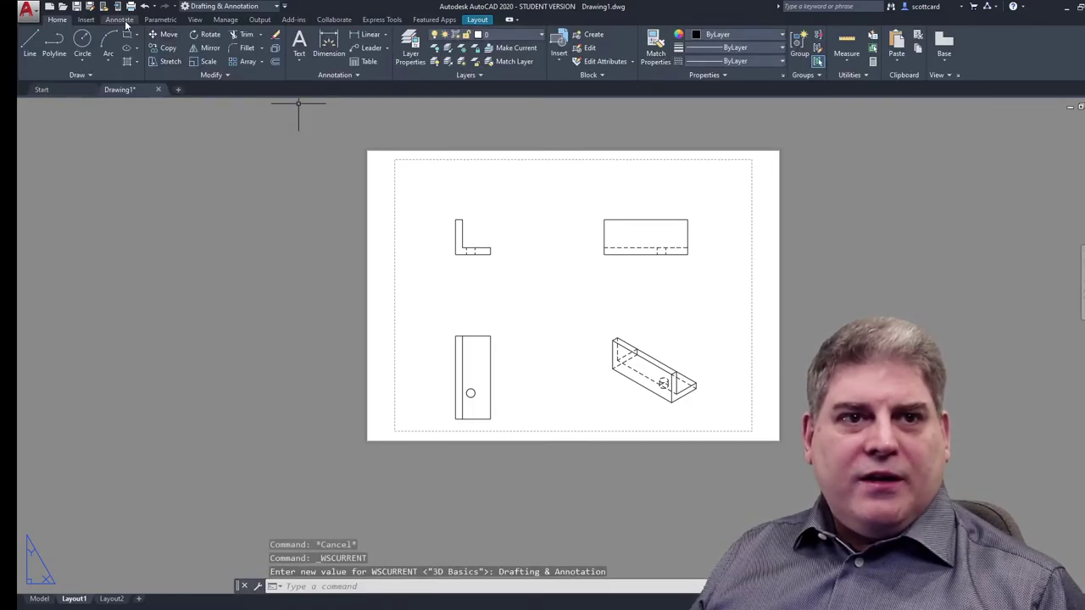
{"action": "left_click", "coordinate": [120, 19]}
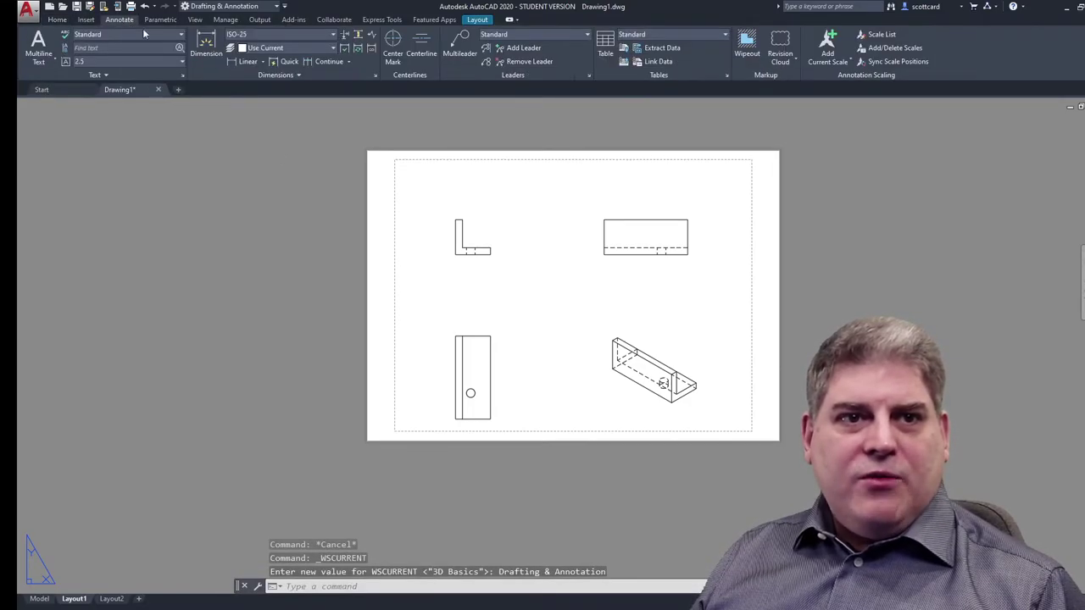
{"action": "left_click", "coordinate": [375, 75]}
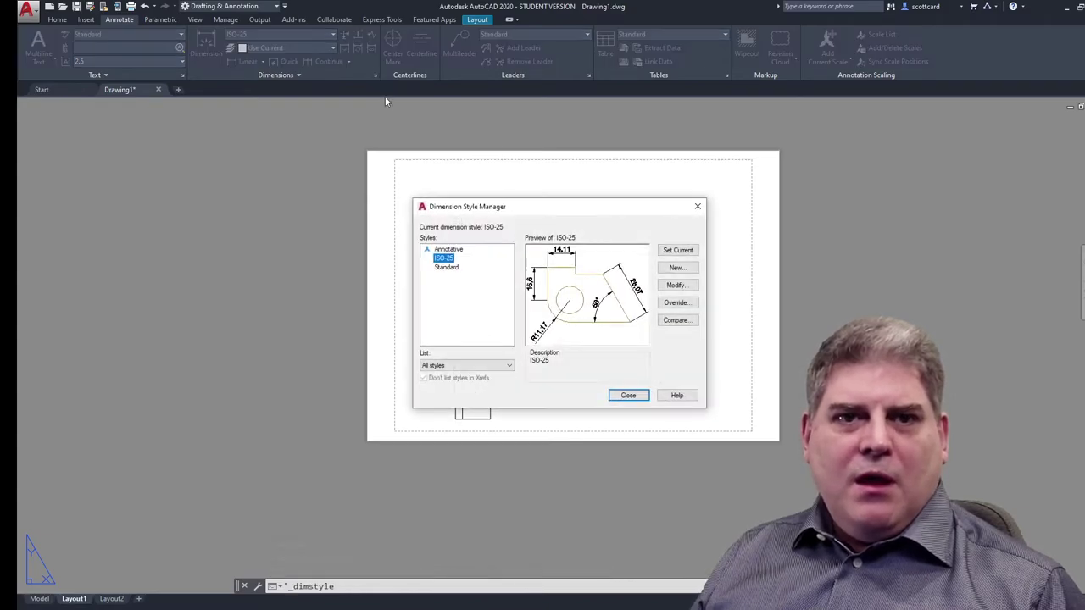
Step: Create a 'Dual' style from ISO-25 with alternate units displayed, make it current, and close
{"action": "left_click", "coordinate": [683, 269]}
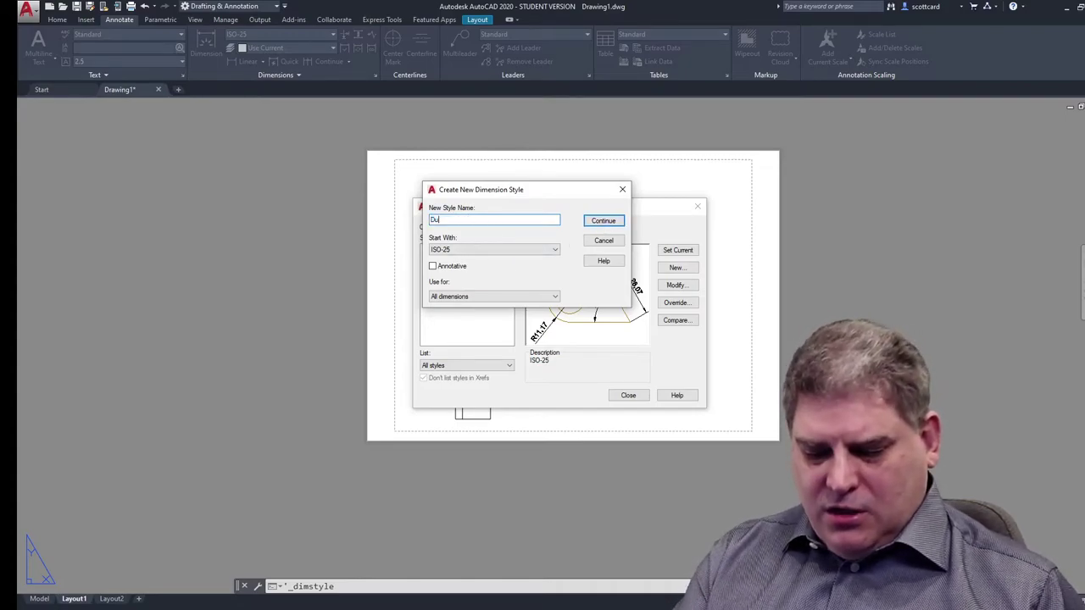
{"action": "left_click", "coordinate": [605, 223]}
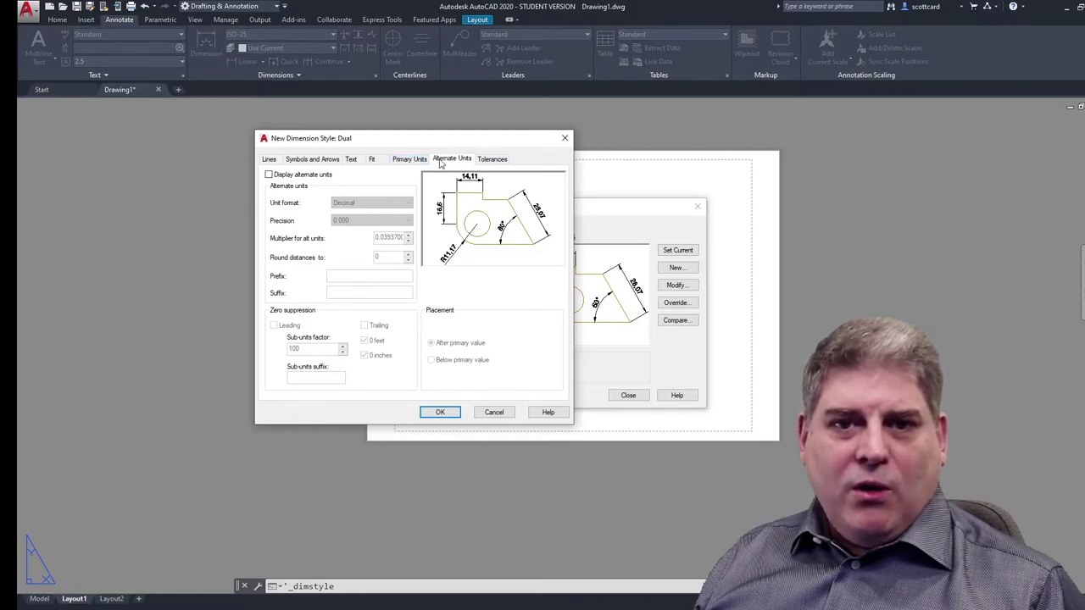
{"action": "left_click", "coordinate": [269, 175]}
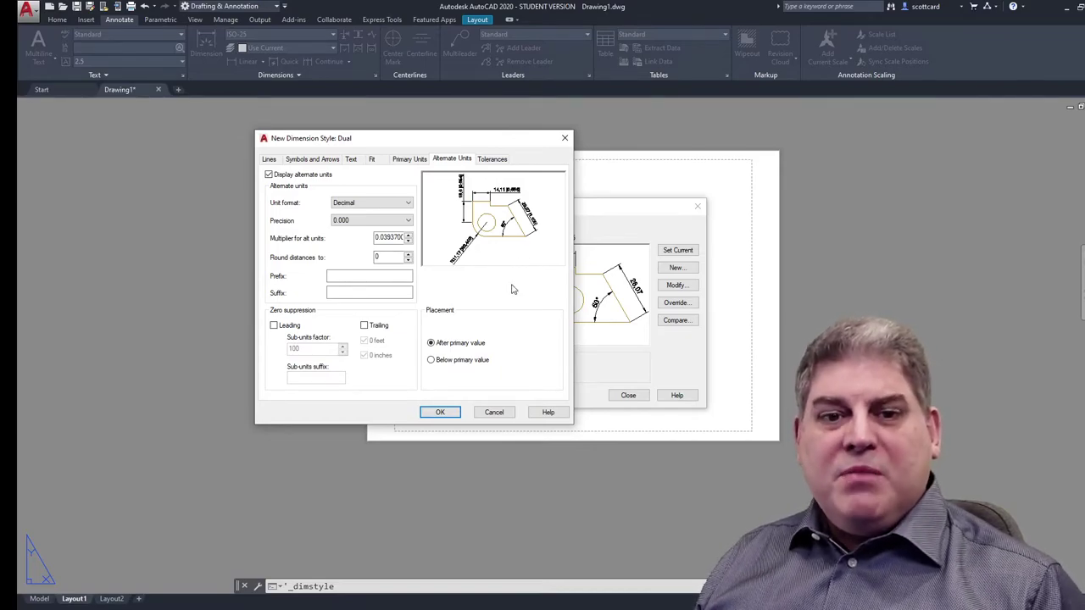
{"action": "left_click", "coordinate": [441, 413]}
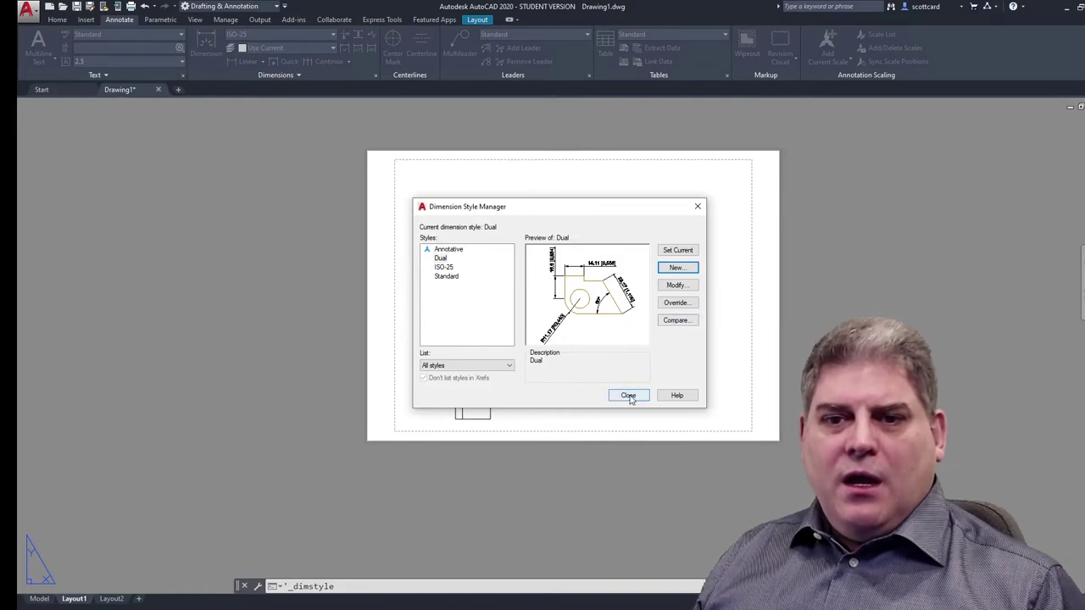
{"action": "left_click", "coordinate": [628, 396]}
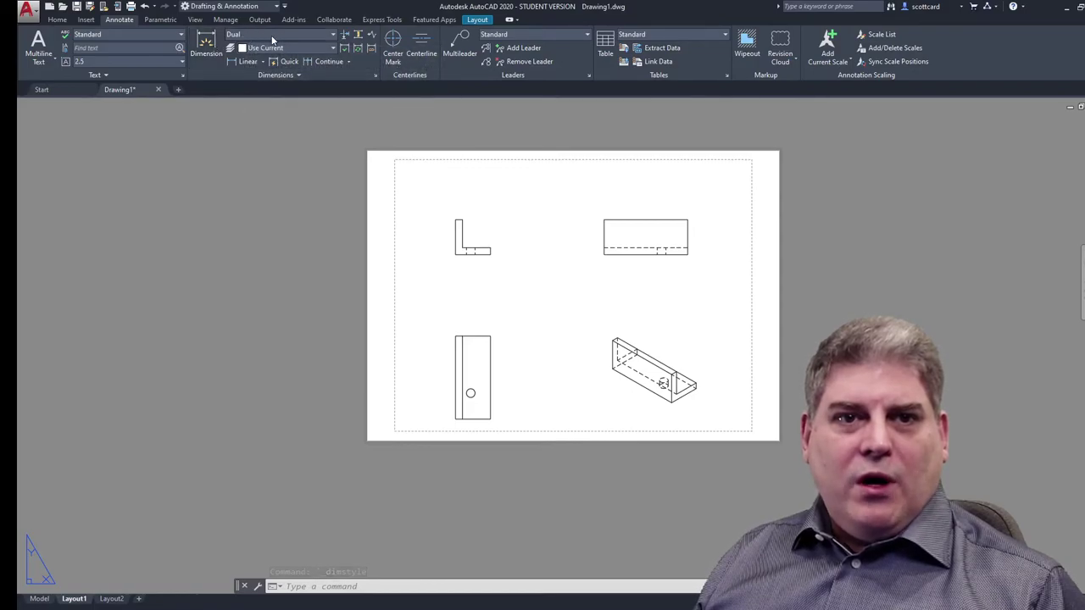
Step: Add a linear 60 [2,362] dimension across the top corners of the upper-right view
{"action": "left_click", "coordinate": [272, 39]}
{"action": "left_click", "coordinate": [360, 75]}
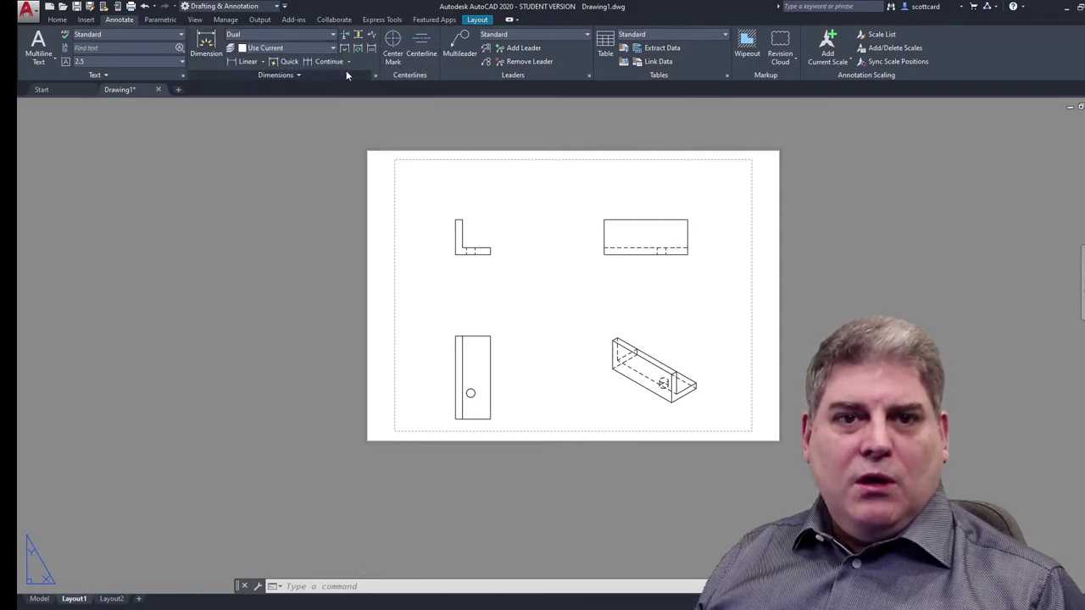
{"action": "left_click", "coordinate": [248, 62]}
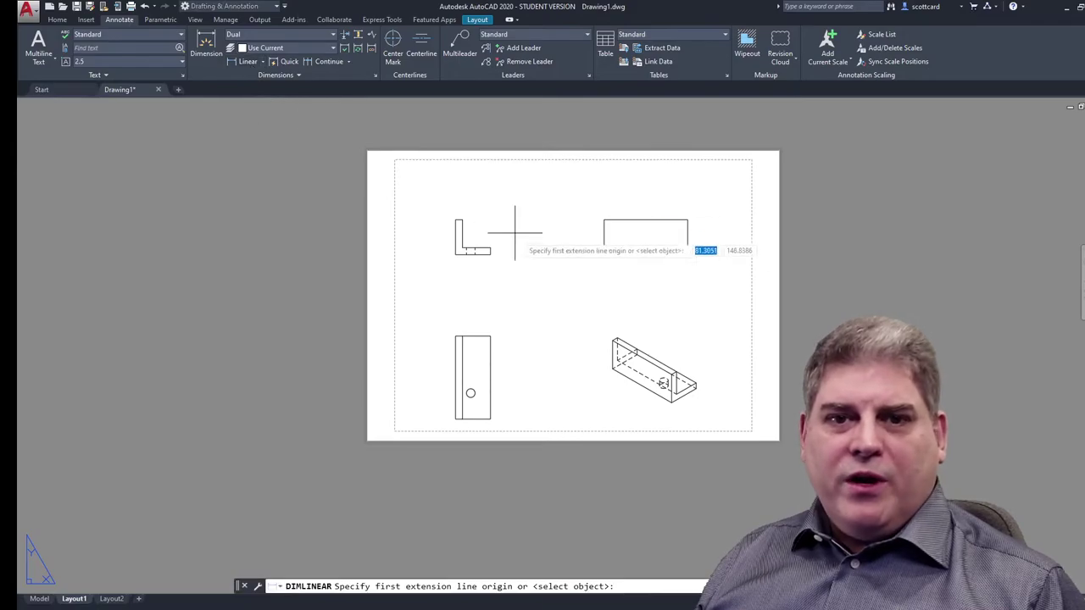
{"action": "scroll", "coordinate": [610, 222], "scroll_direction": "up", "scroll_amount": 4}
{"action": "left_click", "coordinate": [600, 207]}
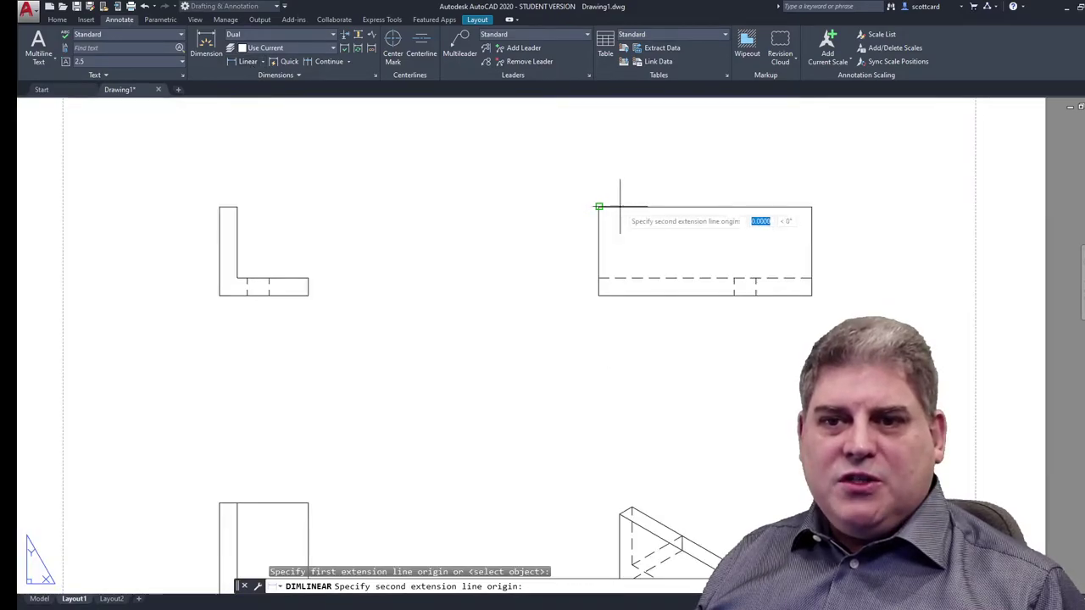
{"action": "left_click", "coordinate": [810, 207]}
{"action": "left_click", "coordinate": [725, 159]}
{"action": "scroll", "coordinate": [724, 161], "scroll_direction": "up", "scroll_amount": 4}
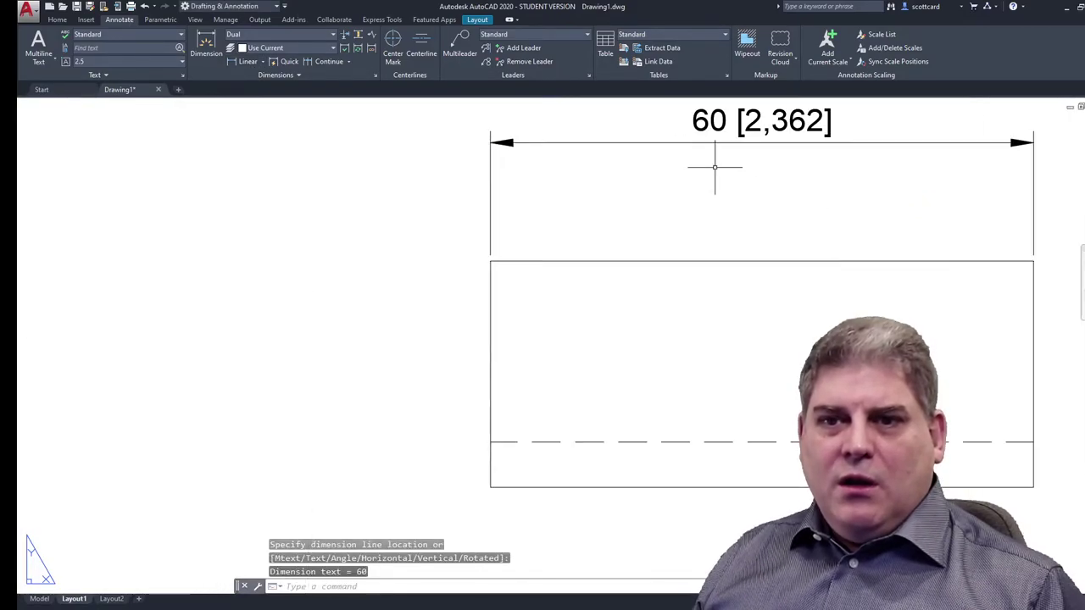
{"action": "middle_click_drag", "start_coordinate": [859, 200], "coordinate": [669, 170]}
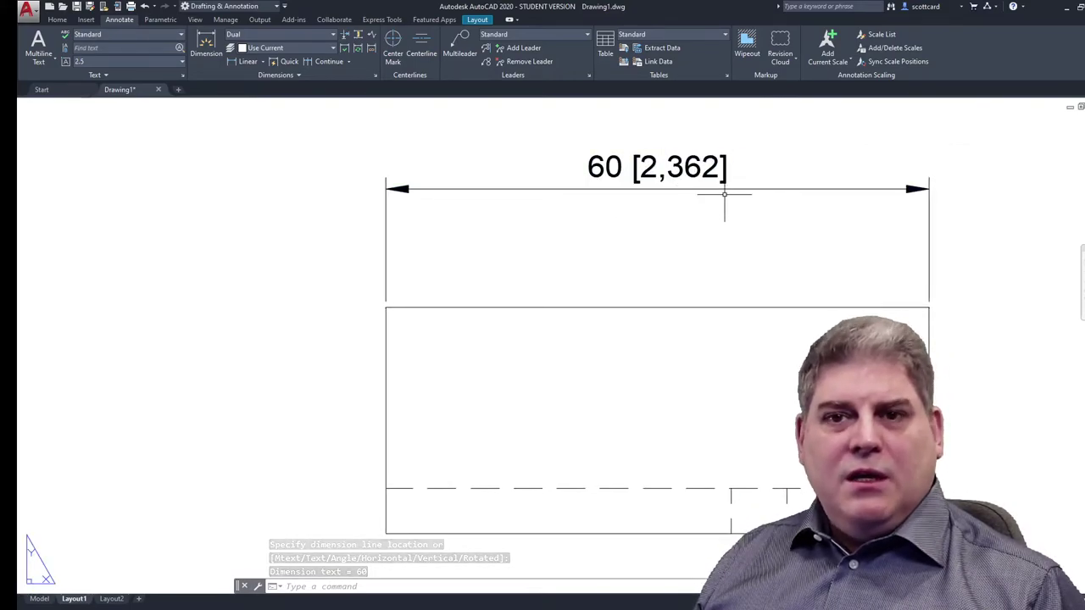
{"action": "scroll", "coordinate": [716, 203], "scroll_direction": "down", "scroll_amount": 5}
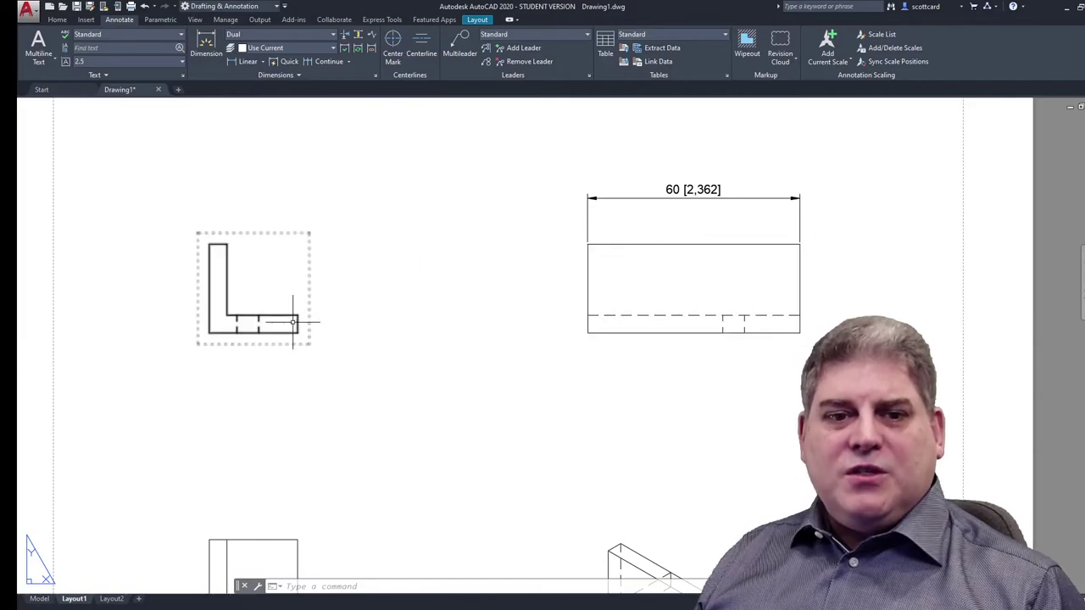
{"action": "scroll", "coordinate": [309, 318], "scroll_direction": "down", "scroll_amount": 3}
{"action": "middle_click_drag", "start_coordinate": [318, 473], "coordinate": [347, 293]}
{"action": "key", "text": "Escape"}
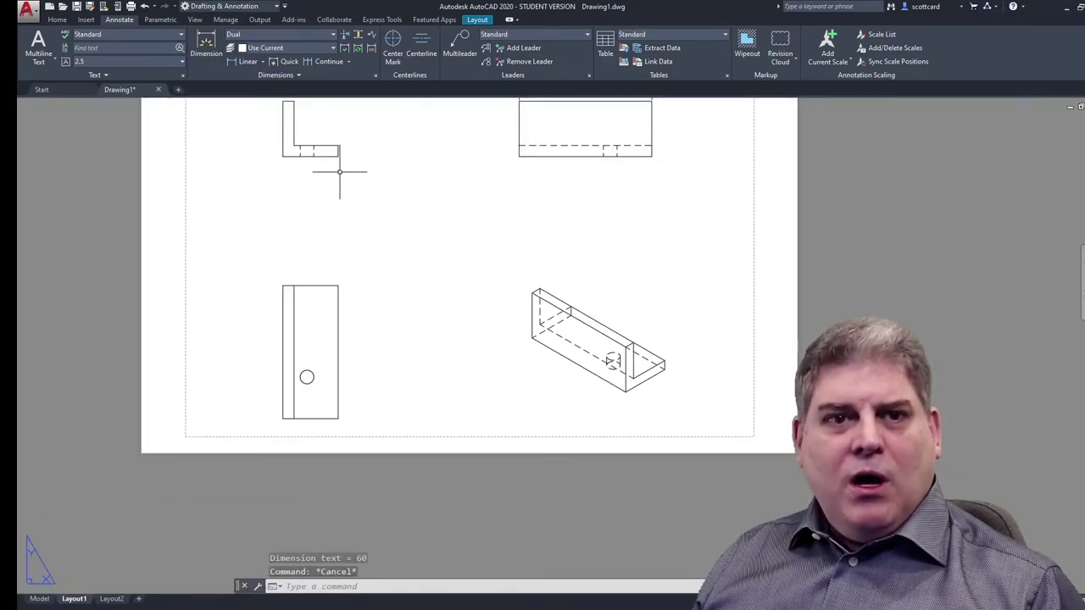
Step: Add a Ø6,16 [Ø0,242] diameter dimension to the hole in the lower-left view
{"action": "left_click", "coordinate": [266, 63]}
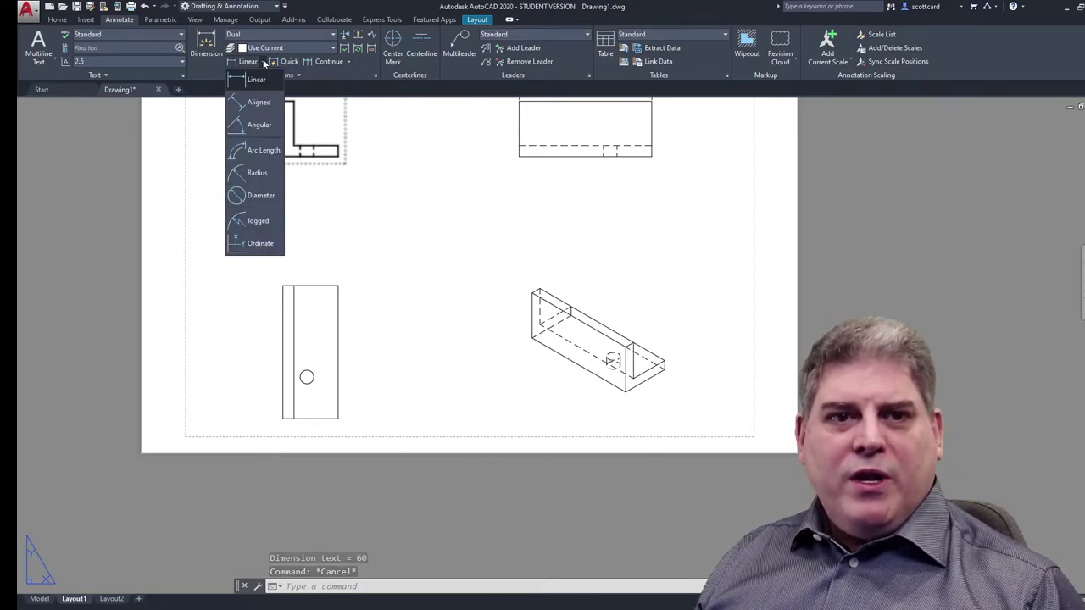
{"action": "left_click", "coordinate": [265, 63]}
{"action": "left_click", "coordinate": [265, 63]}
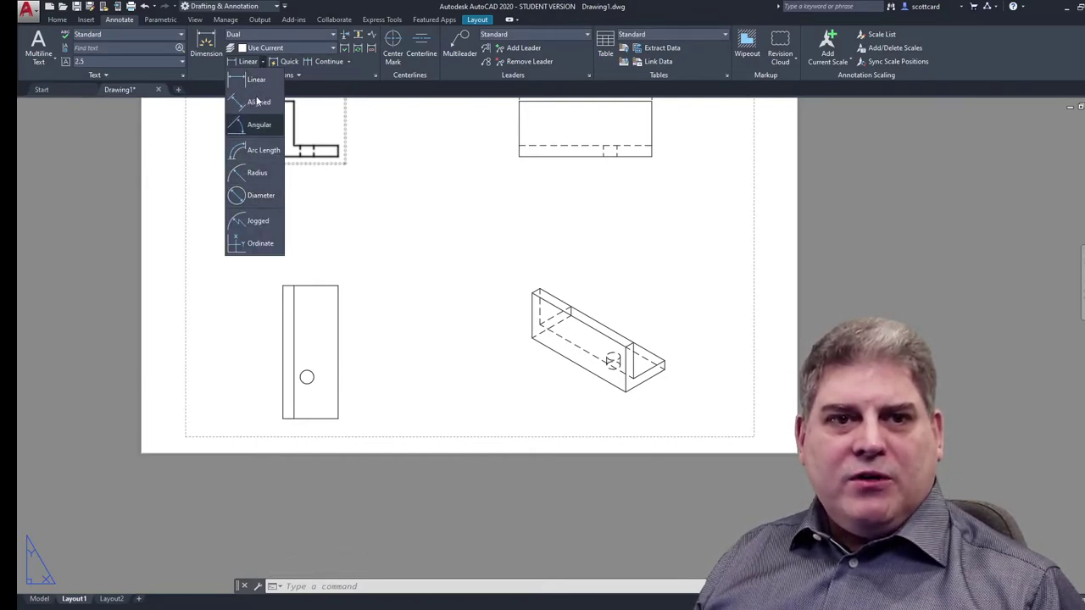
{"action": "left_click", "coordinate": [255, 197]}
{"action": "left_click", "coordinate": [306, 376]}
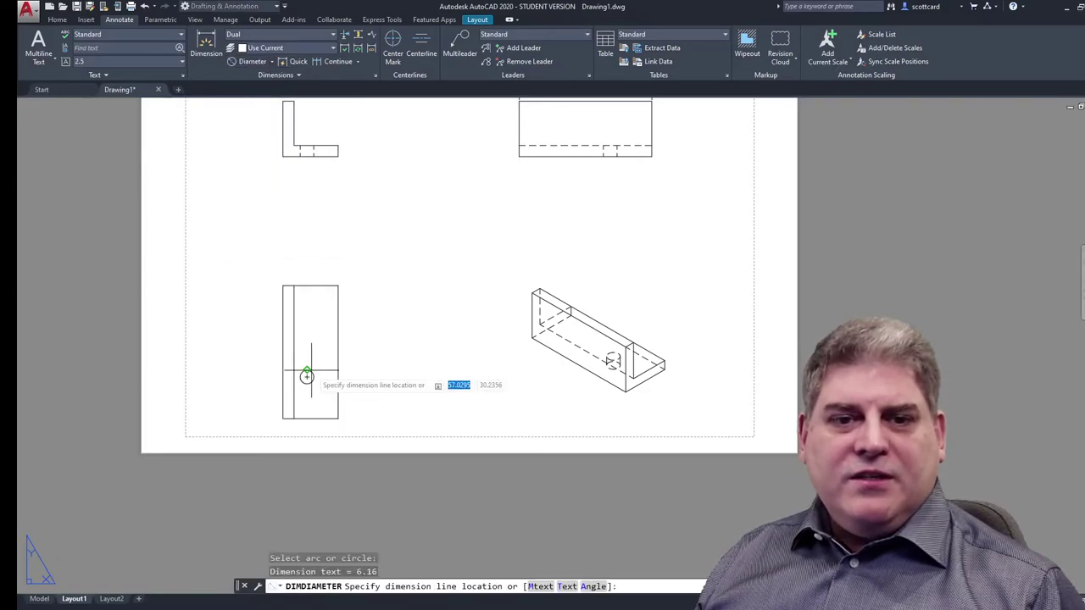
{"action": "left_click", "coordinate": [375, 339]}
{"action": "scroll", "coordinate": [365, 339], "scroll_direction": "up", "scroll_amount": 6}
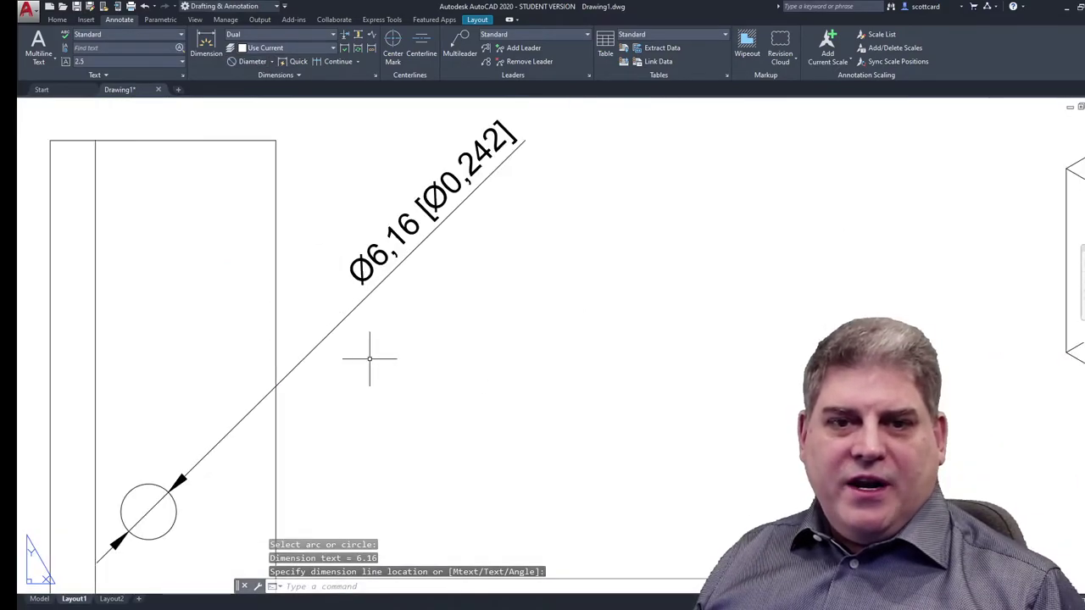
{"action": "middle_click_drag", "start_coordinate": [370, 358], "coordinate": [421, 327]}
{"action": "key", "text": "Escape"}
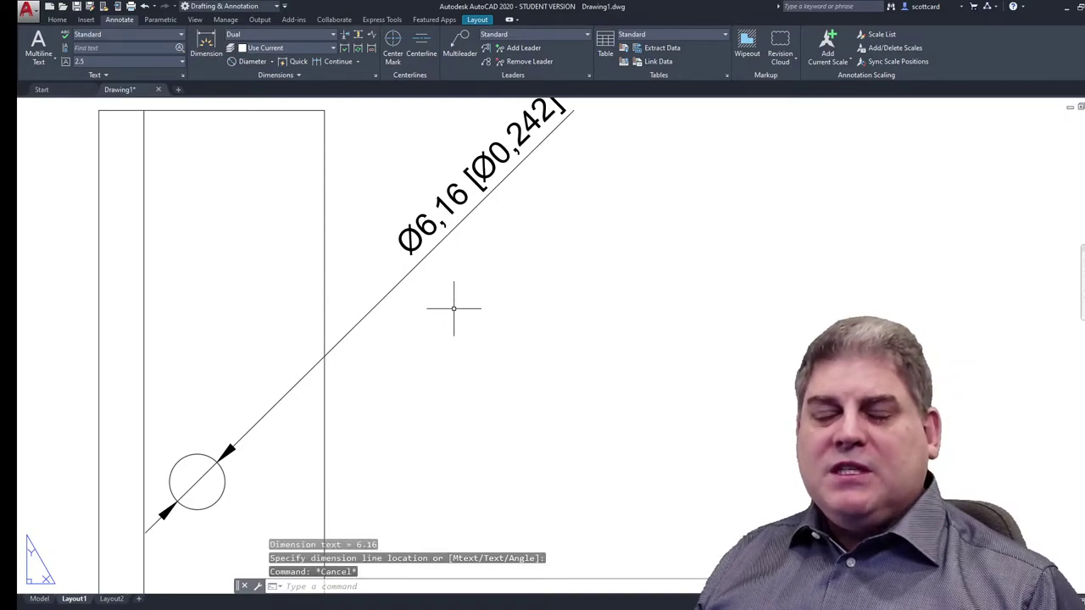
{"action": "key", "text": "Escape"}
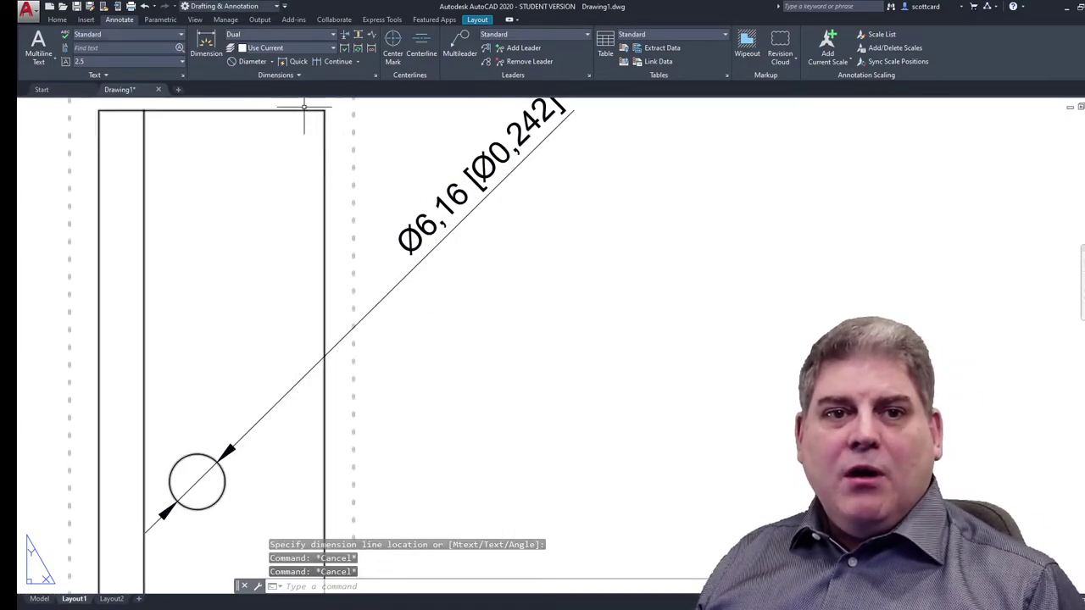
Step: Add an R3,08 [R0,121] radius dimension to the same hole
{"action": "left_click", "coordinate": [272, 63]}
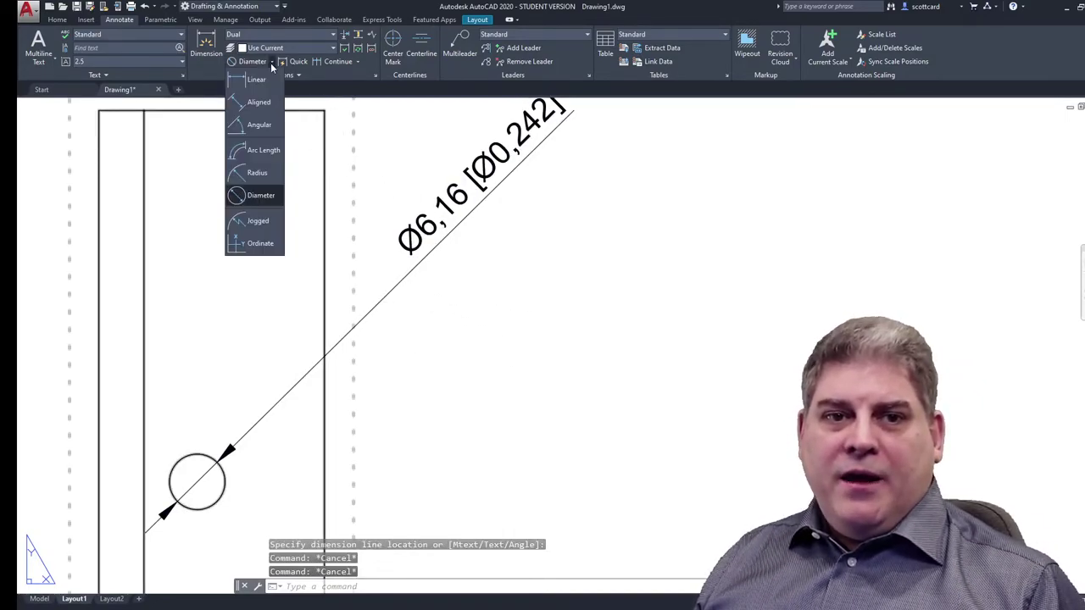
{"action": "left_click", "coordinate": [257, 175]}
{"action": "left_click", "coordinate": [224, 483]}
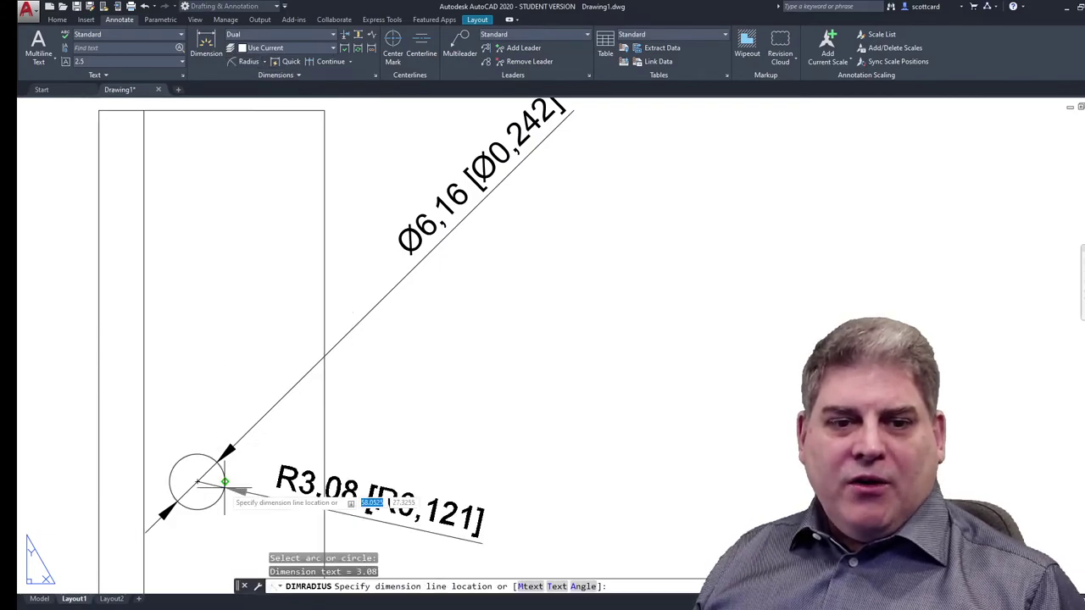
{"action": "left_click", "coordinate": [500, 538]}
{"action": "scroll", "coordinate": [508, 288], "scroll_direction": "down", "scroll_amount": 2}
{"action": "scroll", "coordinate": [539, 258], "scroll_direction": "down", "scroll_amount": 5}
{"action": "key", "text": "Escape"}
{"action": "key", "text": "Escape"}
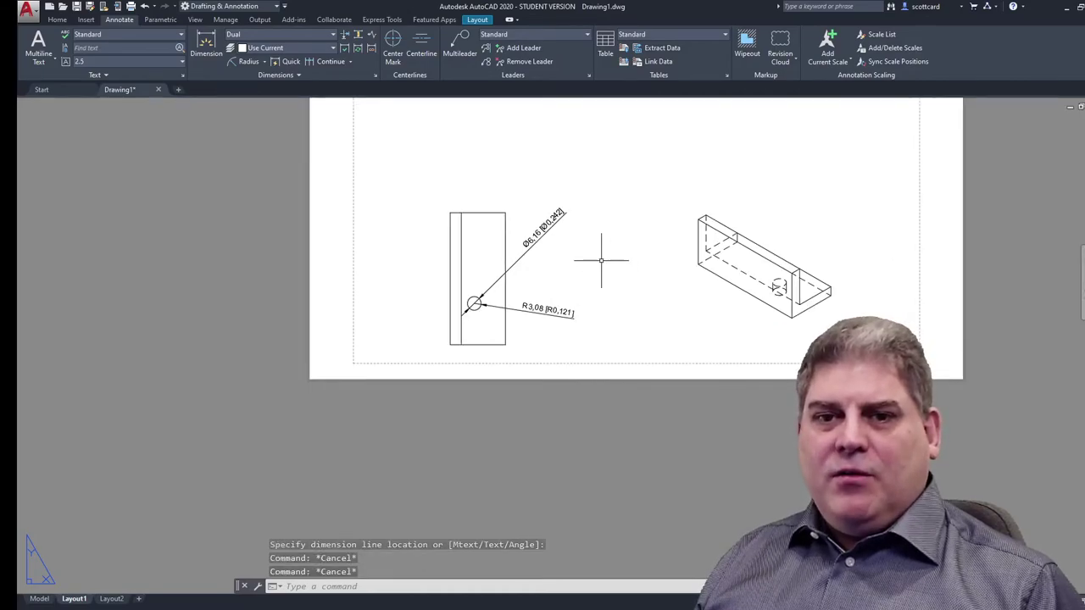
Step: Switch to Layout2 and erase its single large viewport
{"action": "scroll", "coordinate": [580, 305], "scroll_direction": "down", "scroll_amount": 1}
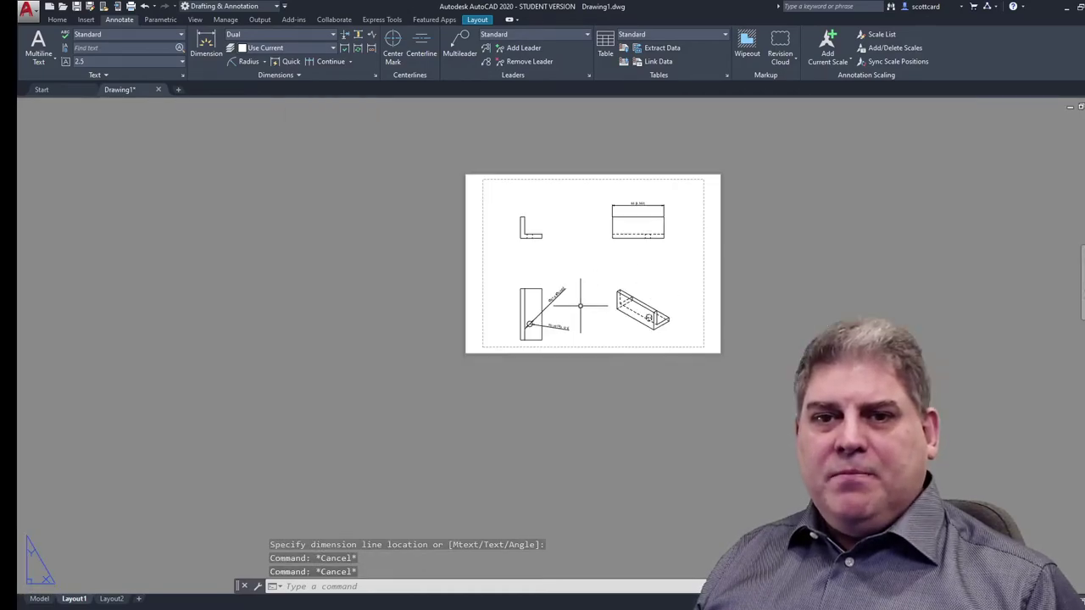
{"action": "left_click", "coordinate": [111, 599]}
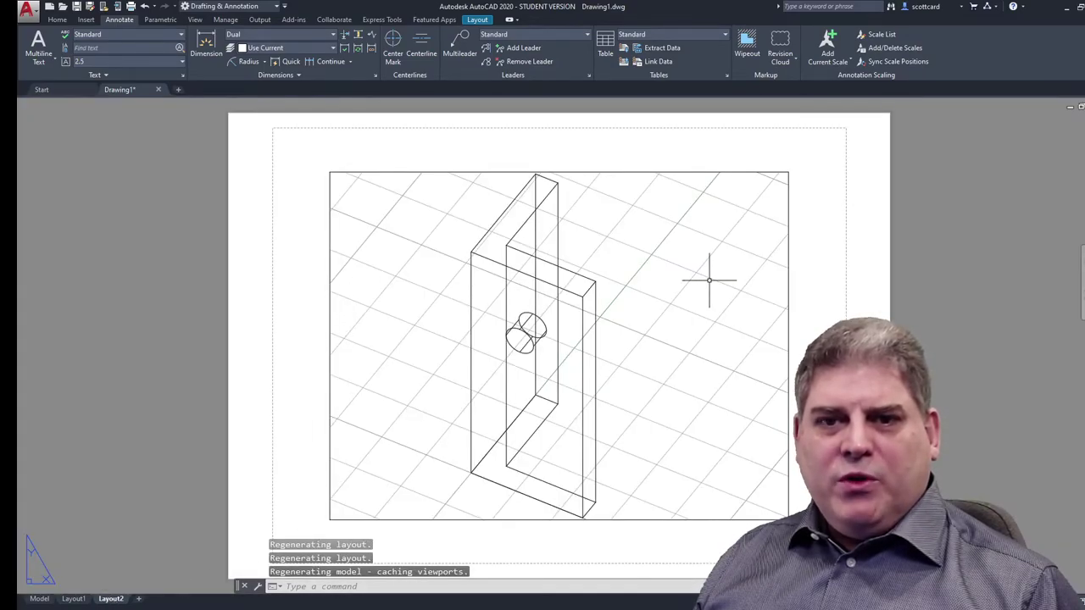
{"action": "left_click", "coordinate": [788, 265]}
{"action": "left_click", "coordinate": [766, 337]}
{"action": "key", "text": "Delete"}
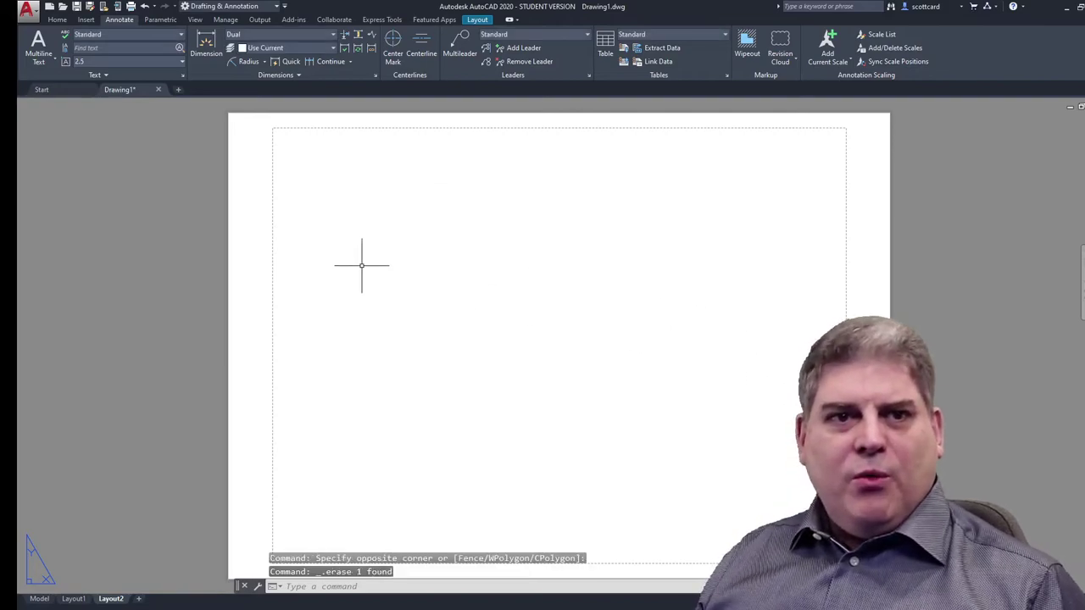
Step: Draw two stacked rectangular viewports, upper and lower, across the sheet
{"action": "left_click", "coordinate": [479, 20]}
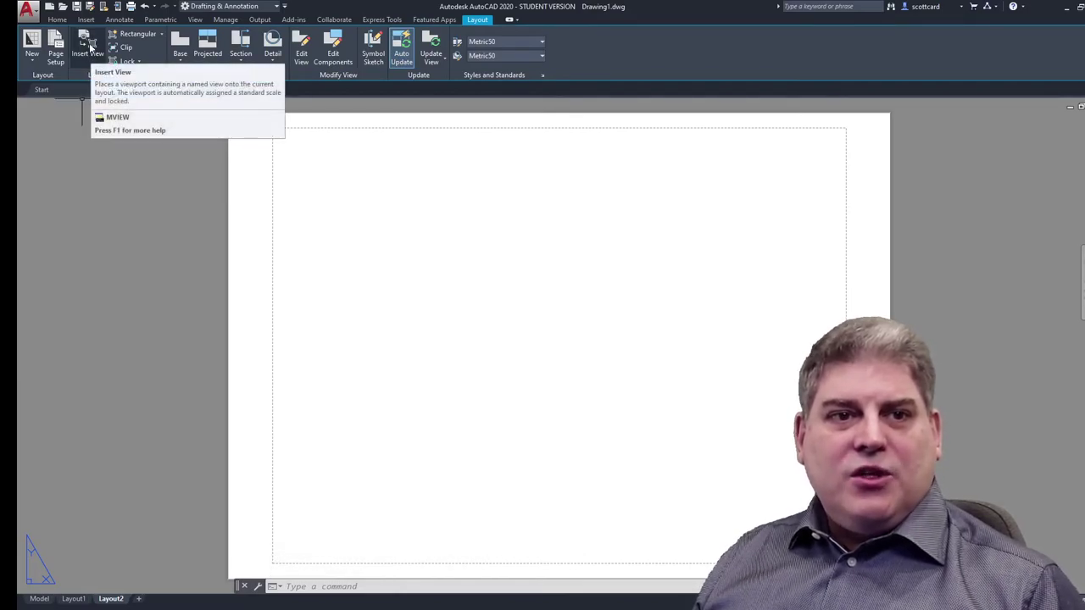
{"action": "left_click", "coordinate": [164, 36]}
{"action": "left_click", "coordinate": [155, 52]}
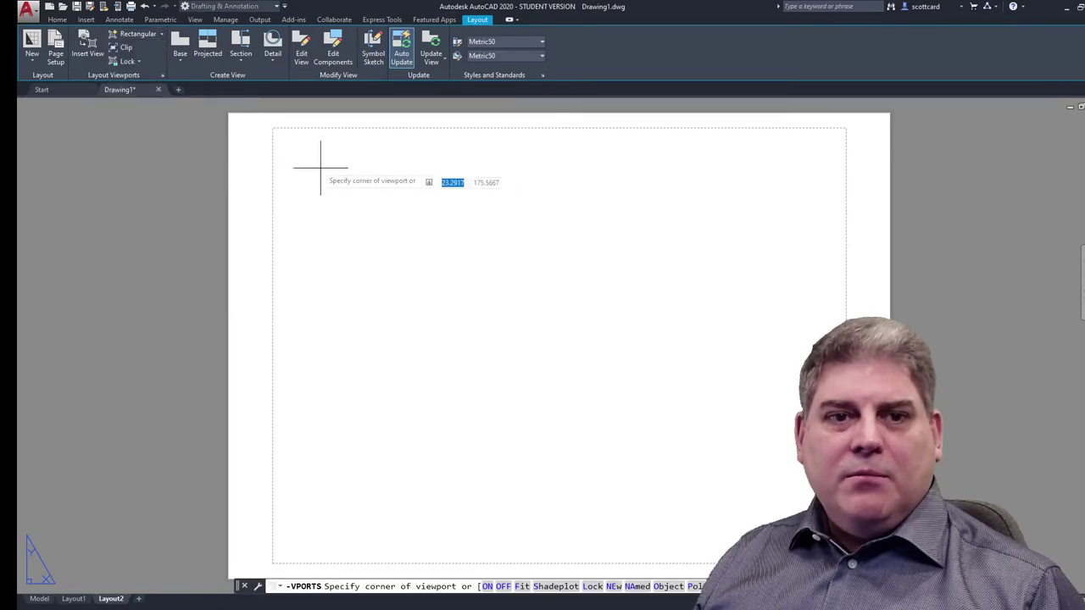
{"action": "left_click", "coordinate": [287, 152]}
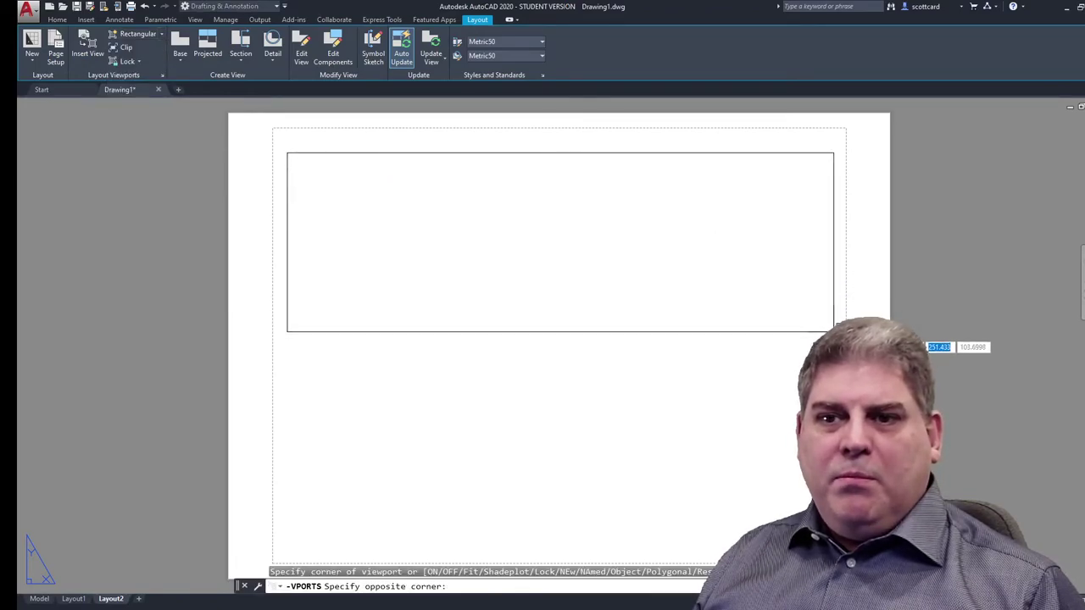
{"action": "left_click", "coordinate": [835, 334]}
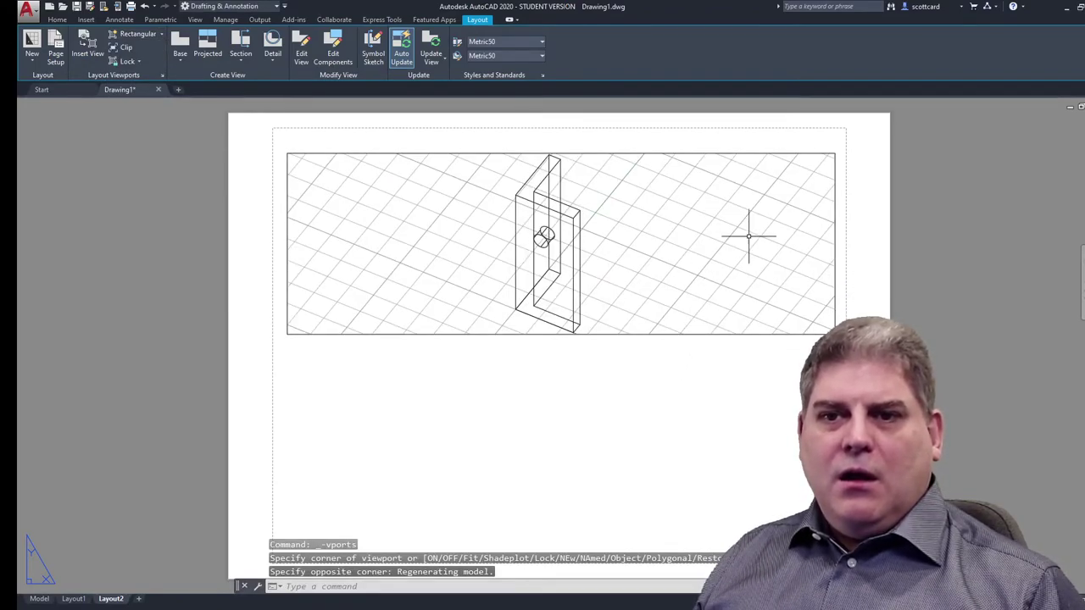
{"action": "key", "text": "Return"}
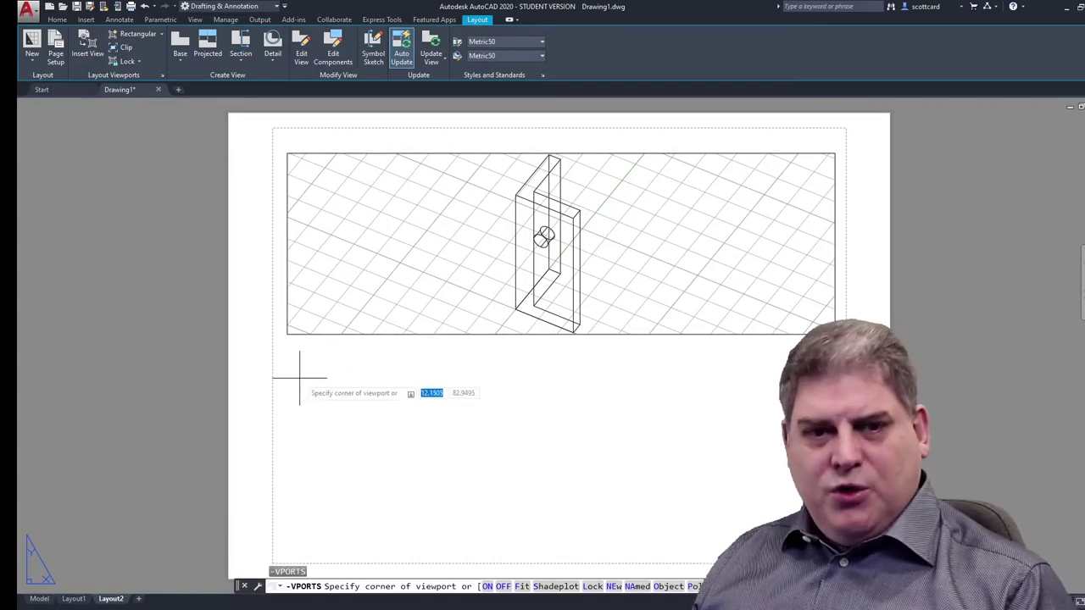
{"action": "left_click", "coordinate": [287, 334]}
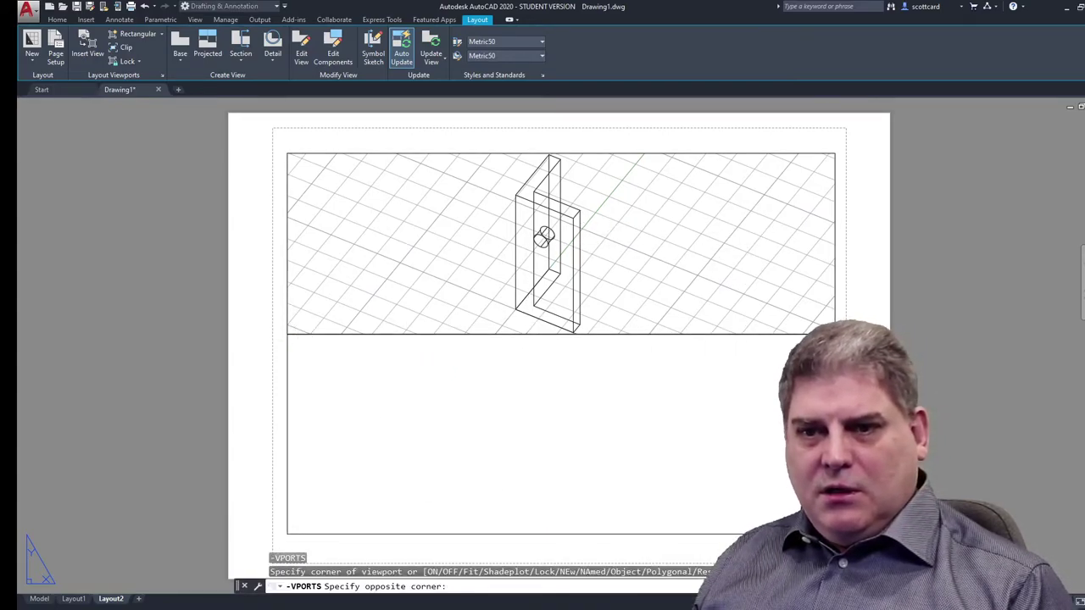
{"action": "left_click", "coordinate": [835, 532]}
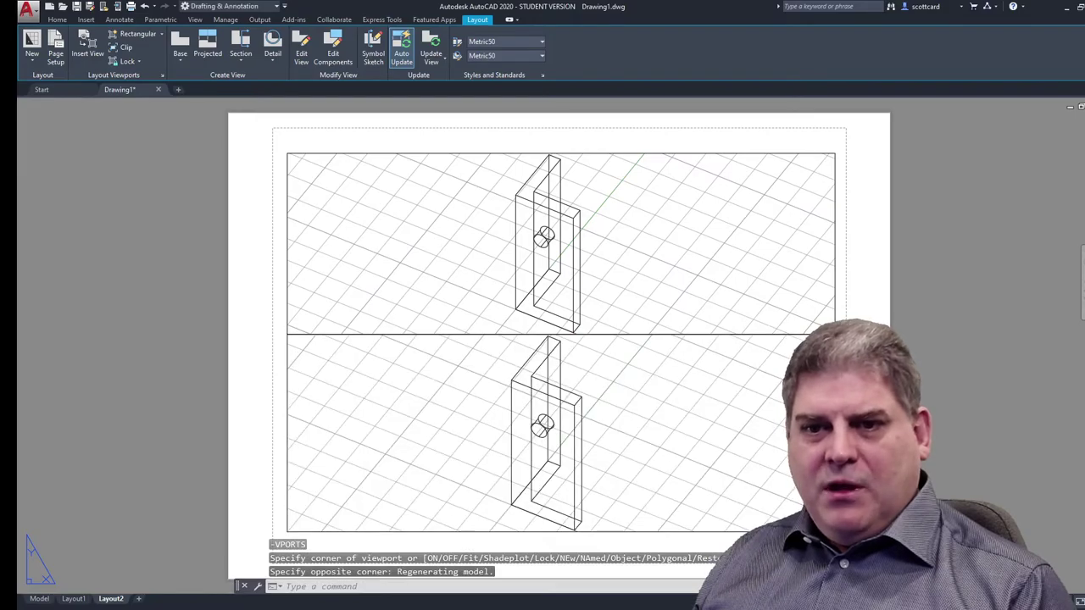
Step: Set the upper viewport to Top view and the lower to Front, then return to paper space with PS
{"action": "double_click", "coordinate": [677, 263]}
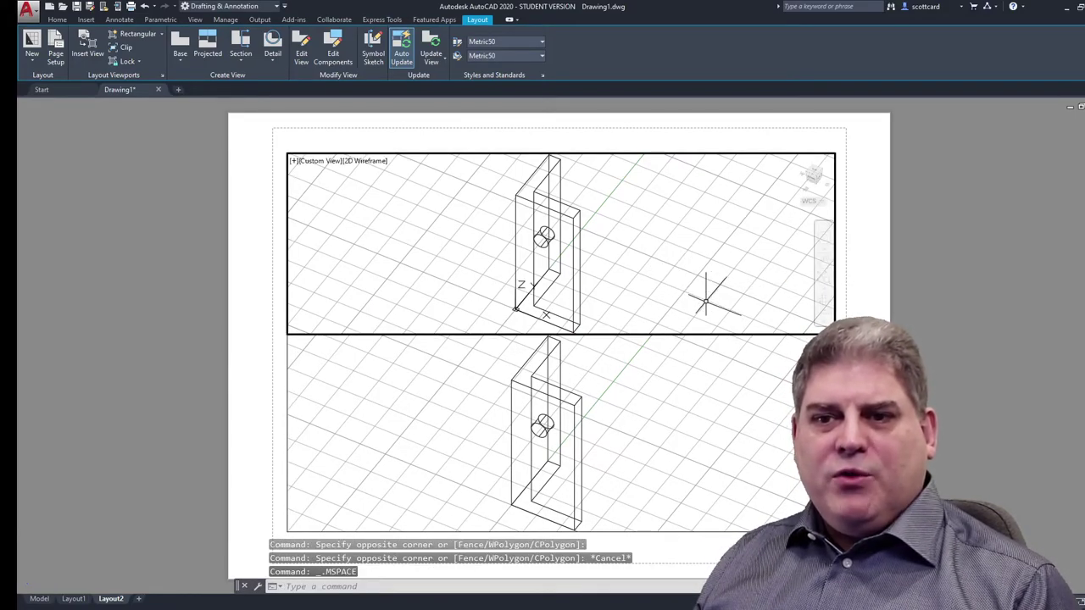
{"action": "left_click", "coordinate": [816, 174]}
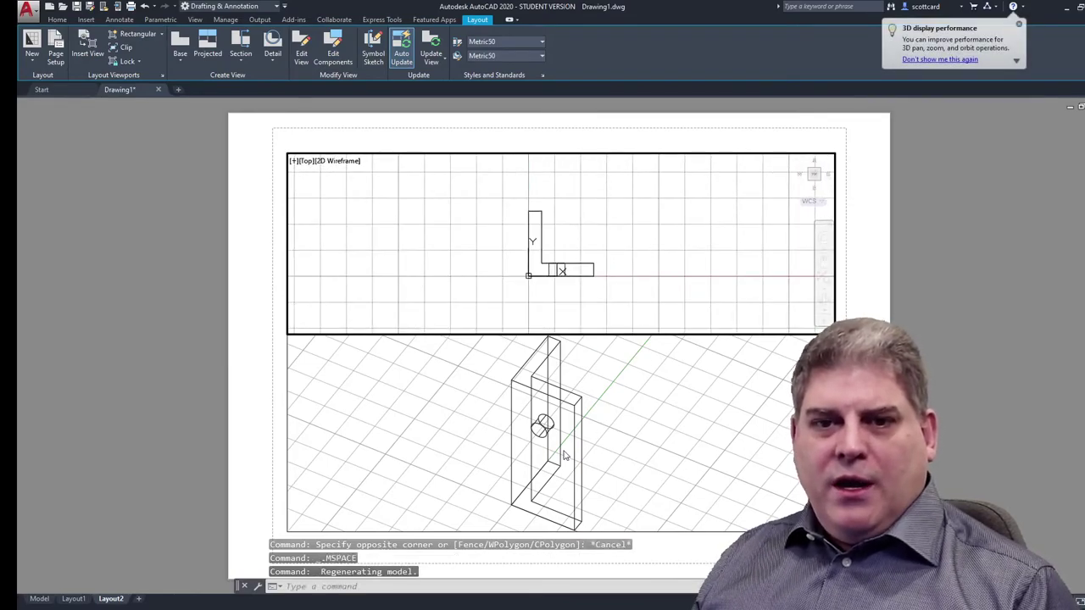
{"action": "left_click", "coordinate": [571, 426]}
{"action": "left_click", "coordinate": [577, 414]}
{"action": "left_click", "coordinate": [527, 419]}
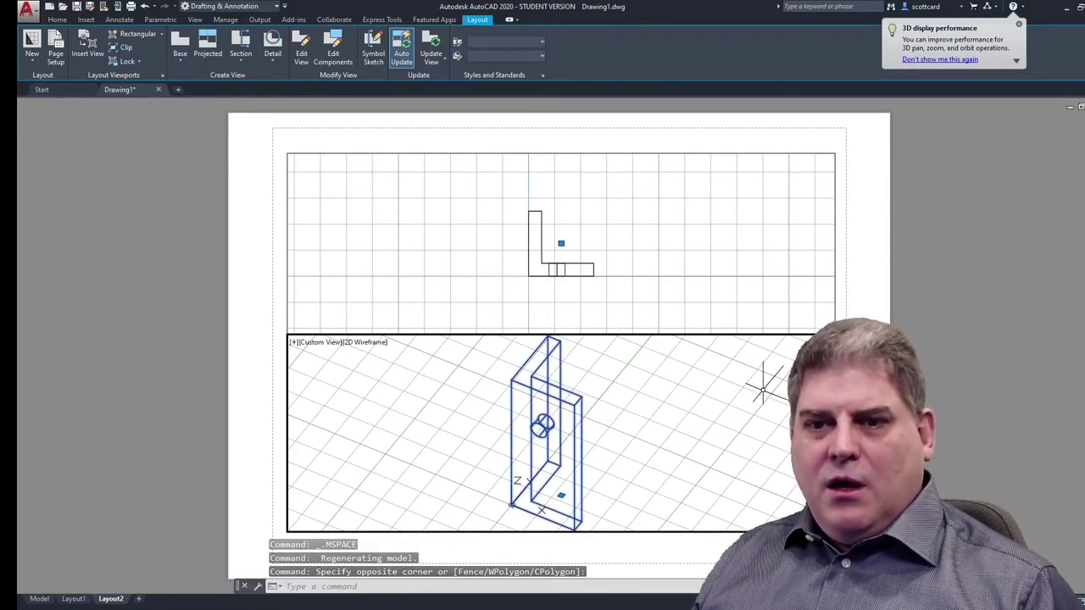
{"action": "left_click", "coordinate": [788, 381]}
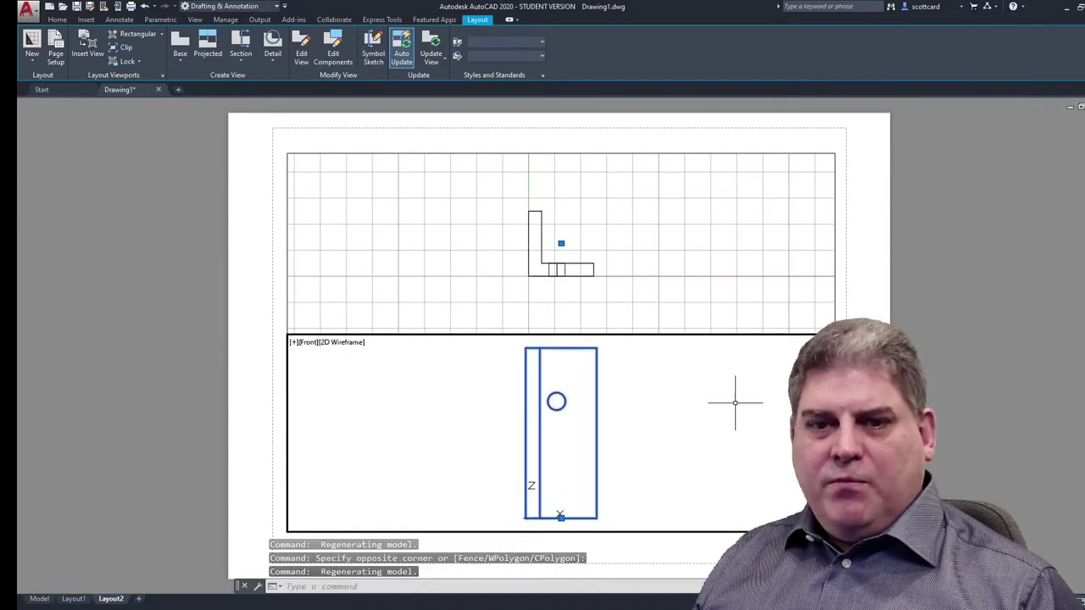
{"action": "key", "text": "Escape"}
{"action": "key", "text": "Escape"}
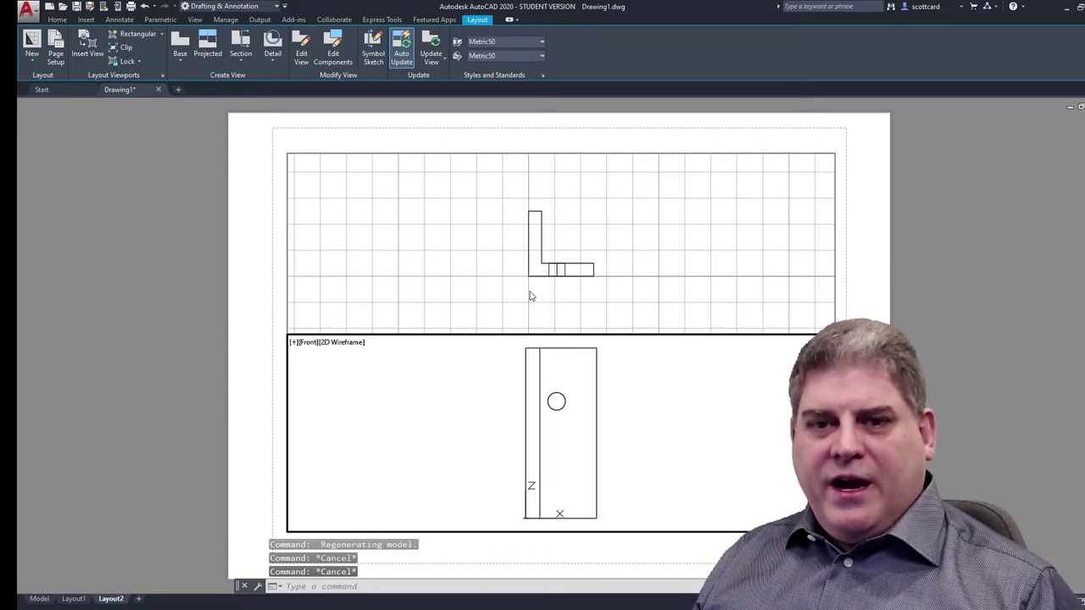
{"action": "key", "text": "Escape"}
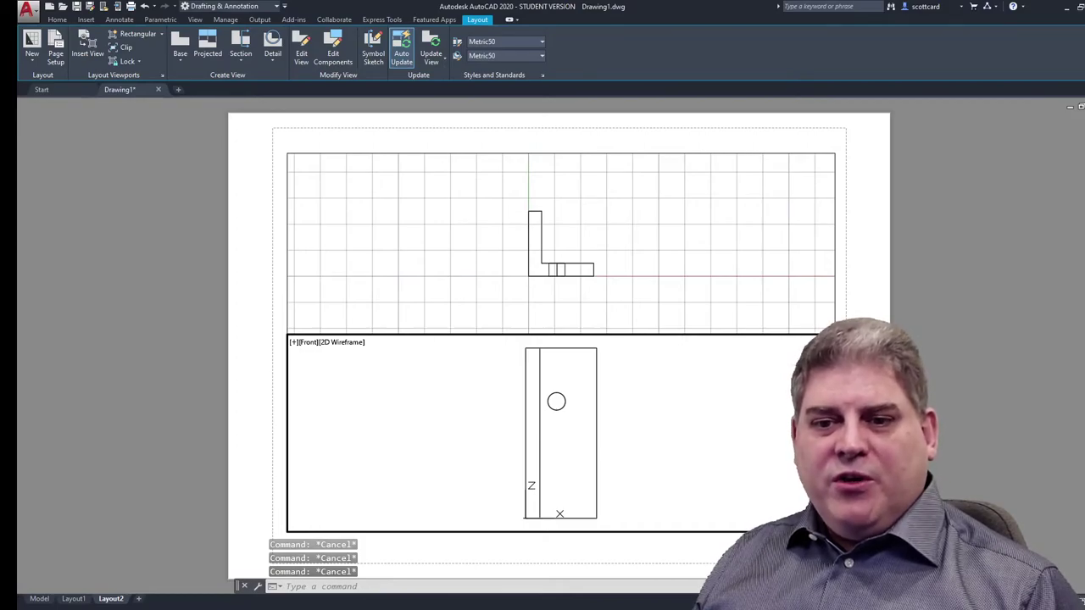
{"action": "type", "text": "ps"}
{"action": "key", "text": "Return"}
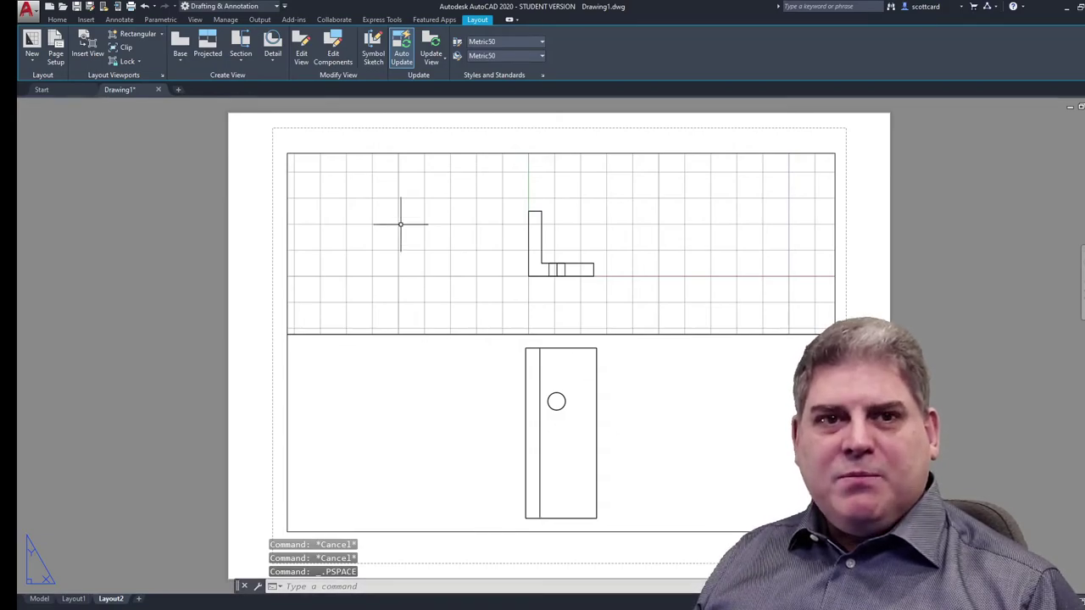
Step: Dimension the upright thickness as 5 [0,197] and the base as 25 [0,984]
{"action": "left_click", "coordinate": [120, 19]}
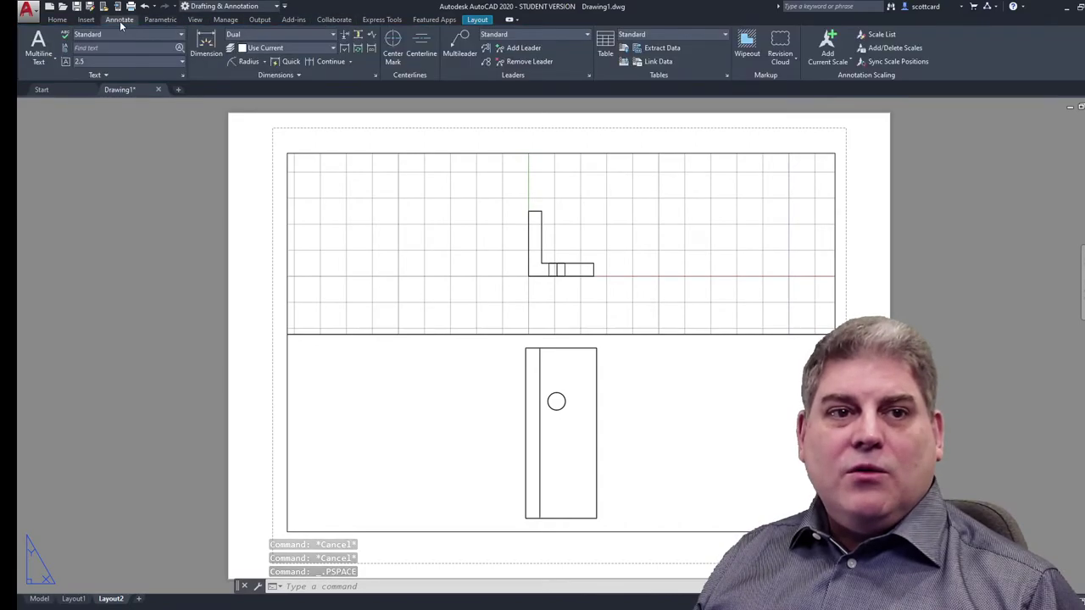
{"action": "left_click", "coordinate": [206, 44]}
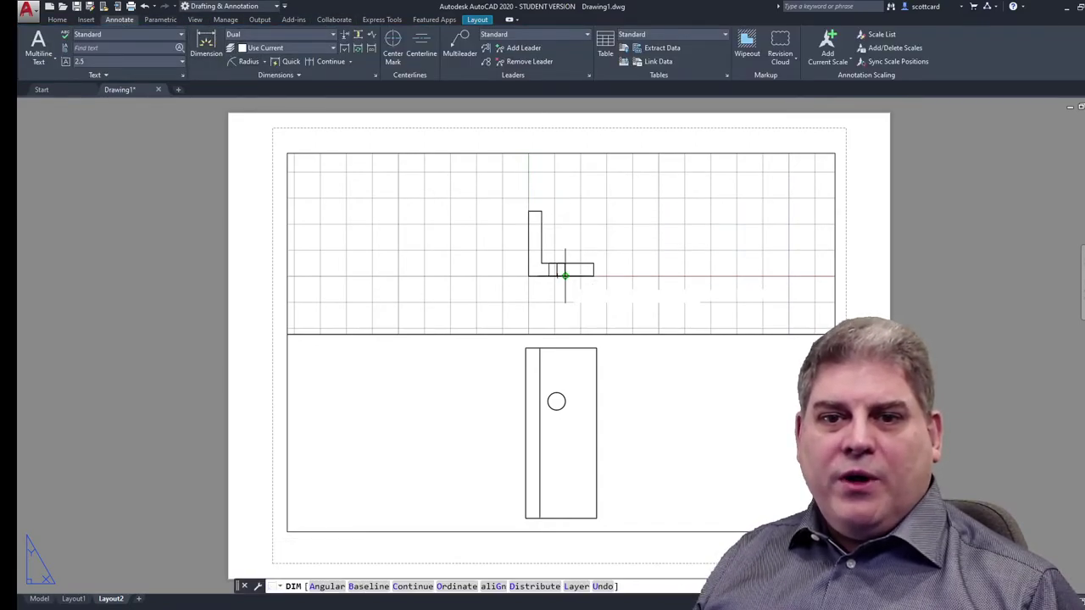
{"action": "left_click", "coordinate": [529, 211]}
{"action": "left_click", "coordinate": [542, 211]}
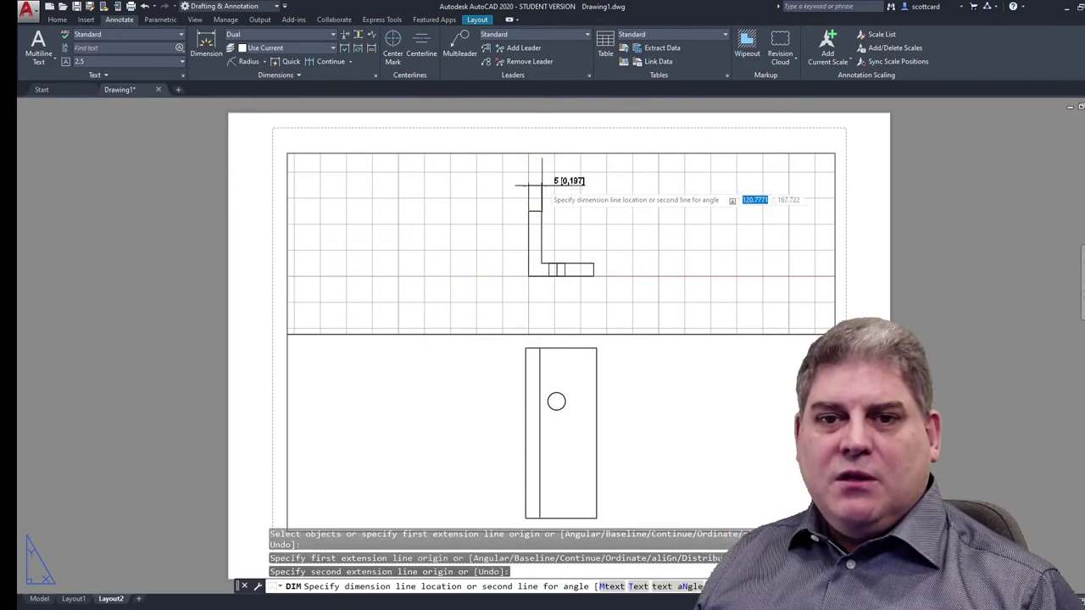
{"action": "left_click", "coordinate": [542, 184]}
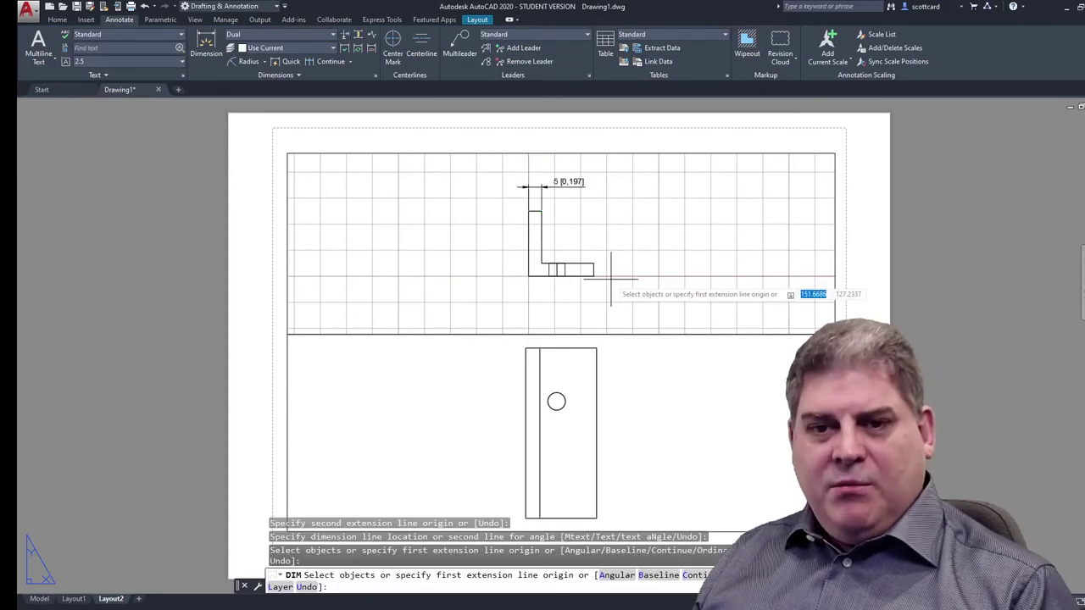
{"action": "key", "text": "Return"}
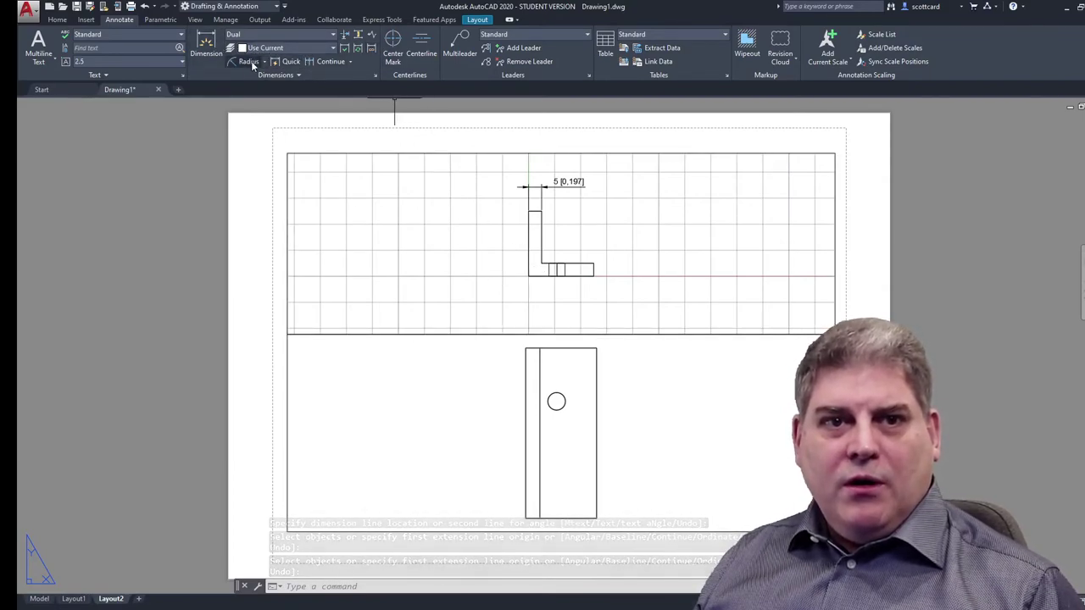
{"action": "left_click", "coordinate": [205, 43]}
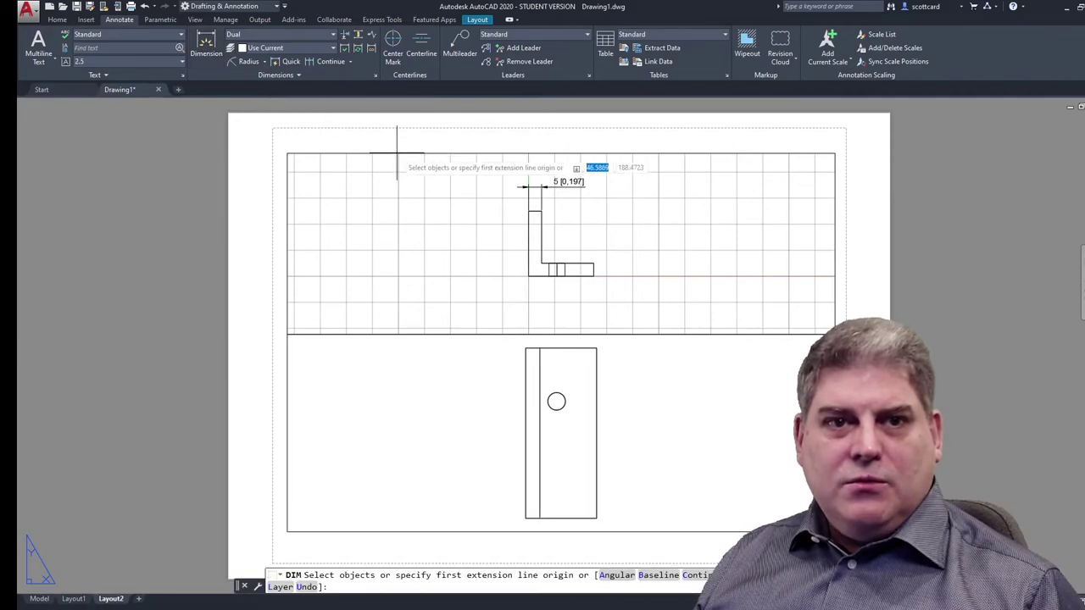
{"action": "left_click", "coordinate": [528, 275]}
{"action": "left_click", "coordinate": [593, 275]}
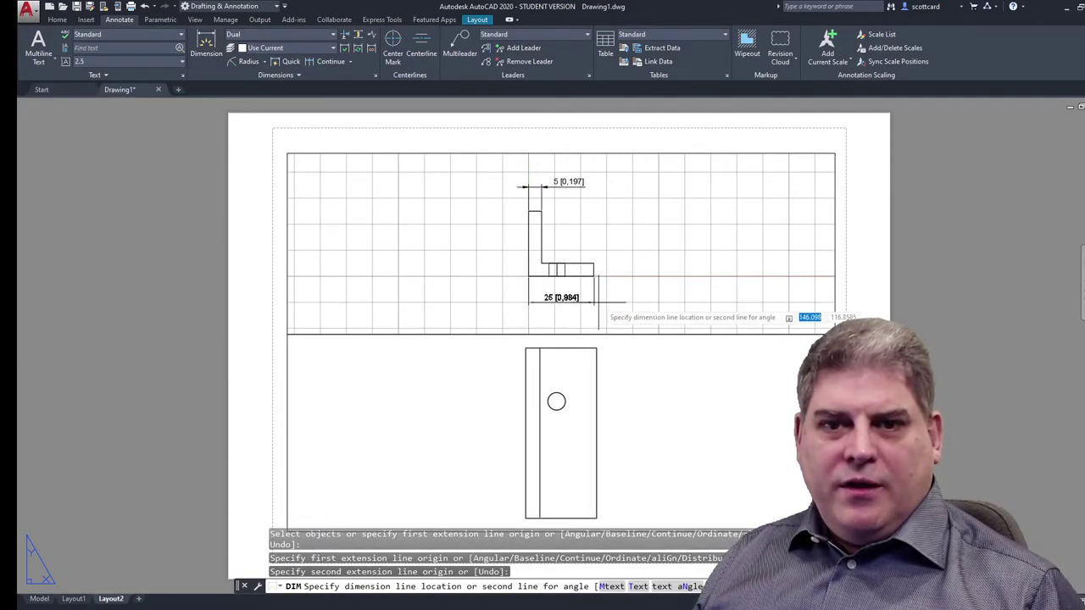
{"action": "left_click", "coordinate": [598, 301]}
{"action": "key", "text": "Escape"}
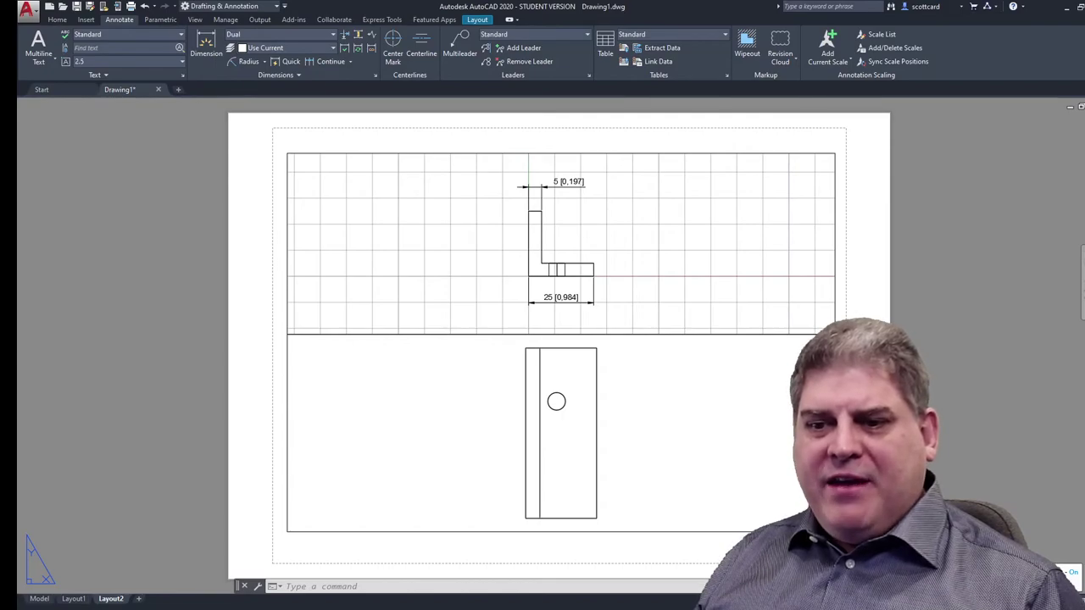
Step: Toggle object snaps with F3, cancel a stray dimension, and call up the one-off Midpoint snap
{"action": "key", "text": "F3"}
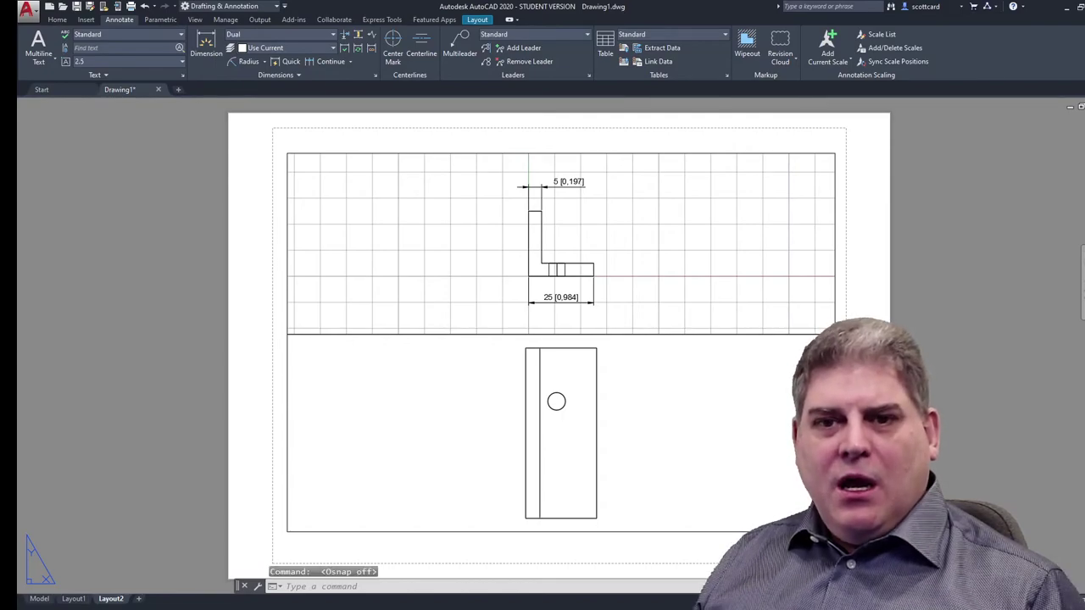
{"action": "left_click", "coordinate": [205, 44]}
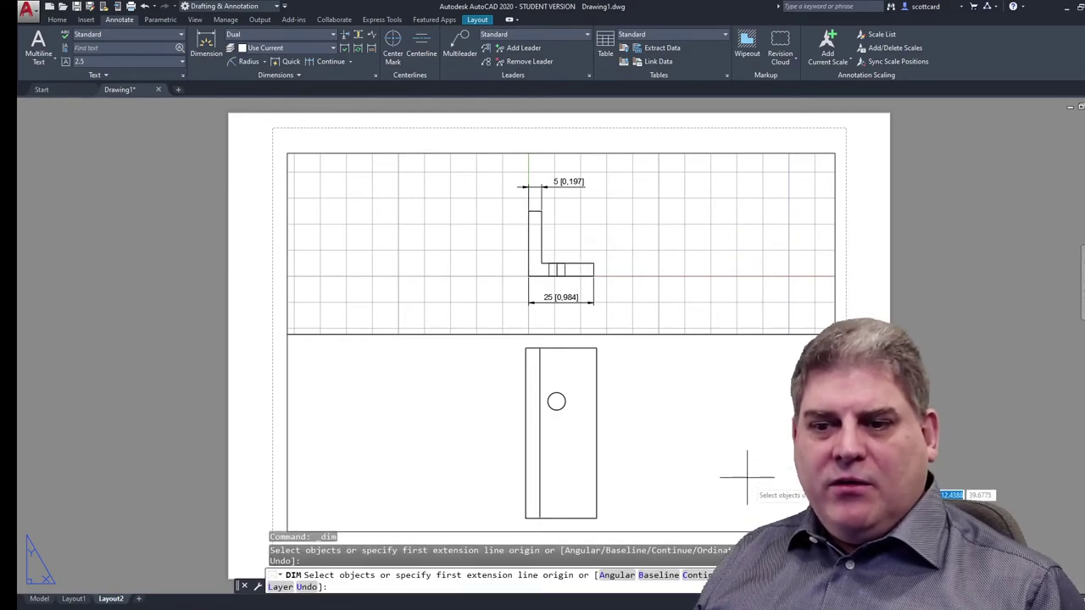
{"action": "key", "text": "Return"}
{"action": "key", "text": "Escape"}
{"action": "key", "text": "F3"}
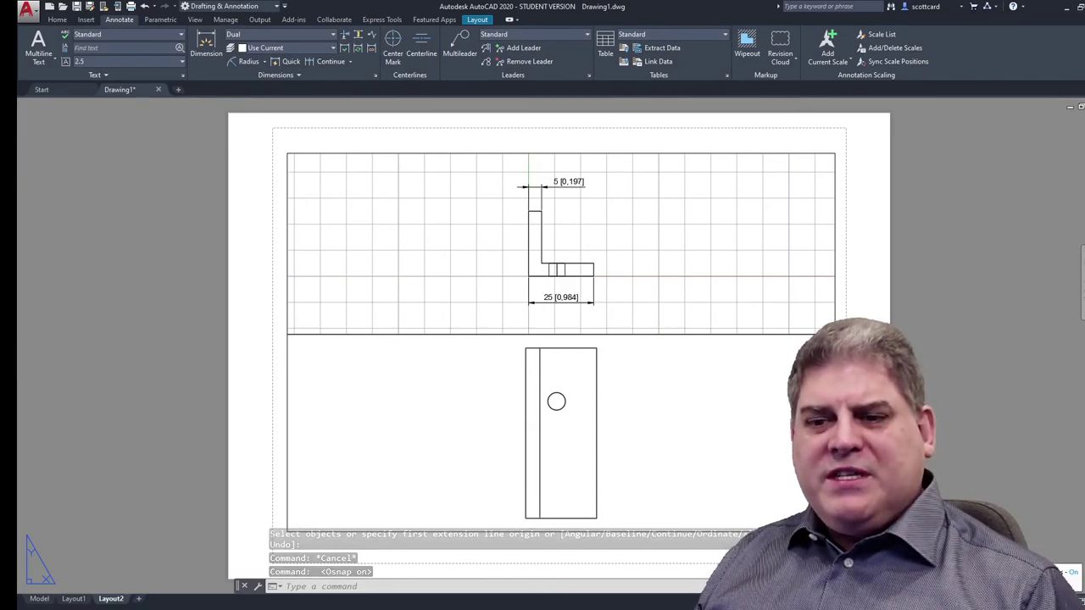
{"action": "left_click", "coordinate": [959, 598]}
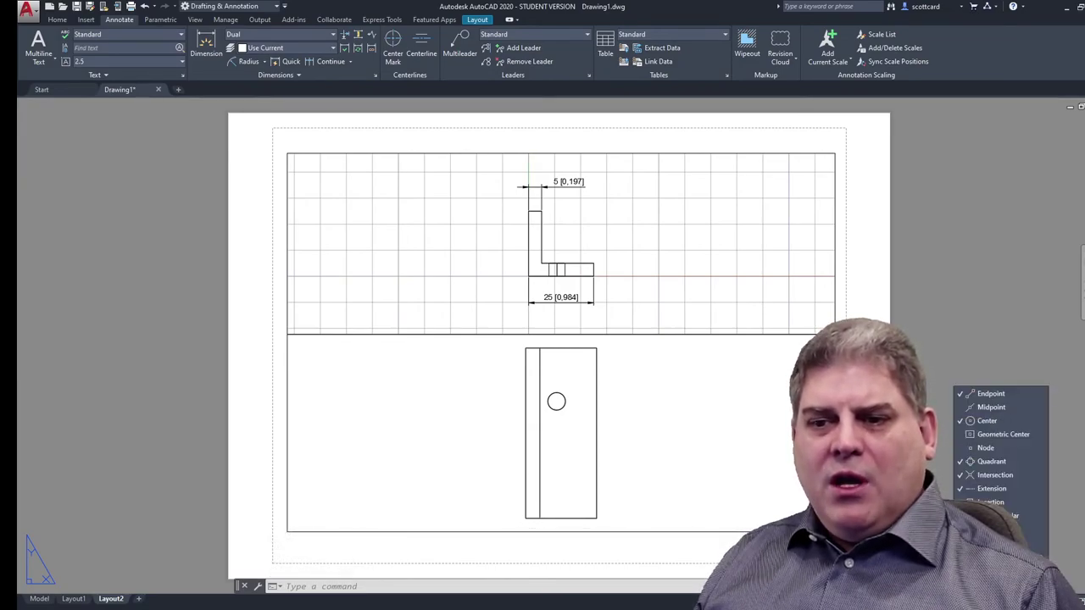
{"action": "key", "text": "Escape"}
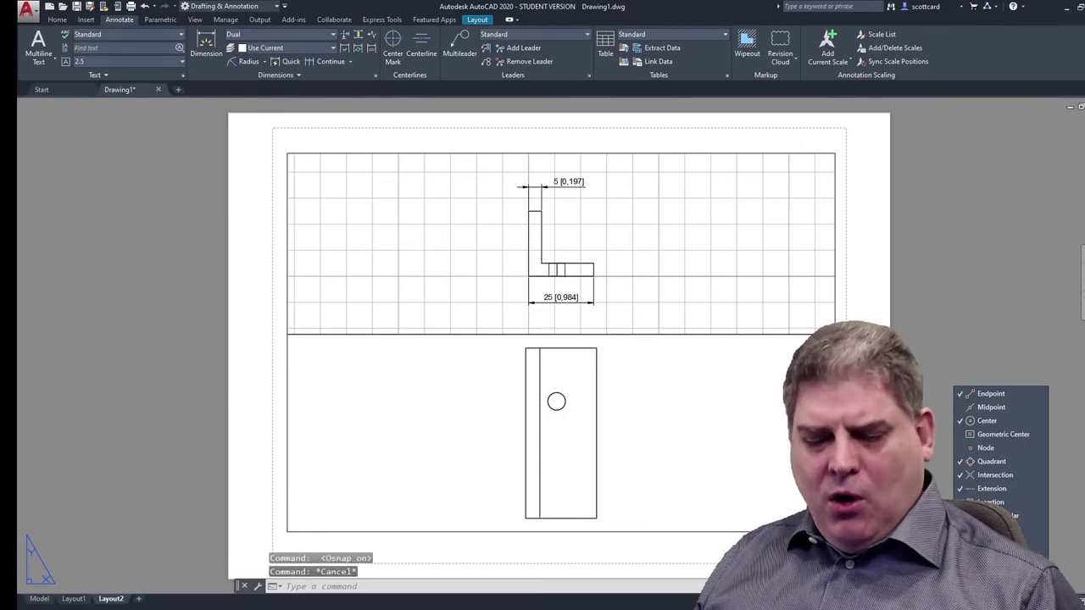
{"action": "right_click", "coordinate": [696, 273], "text": "shift"}
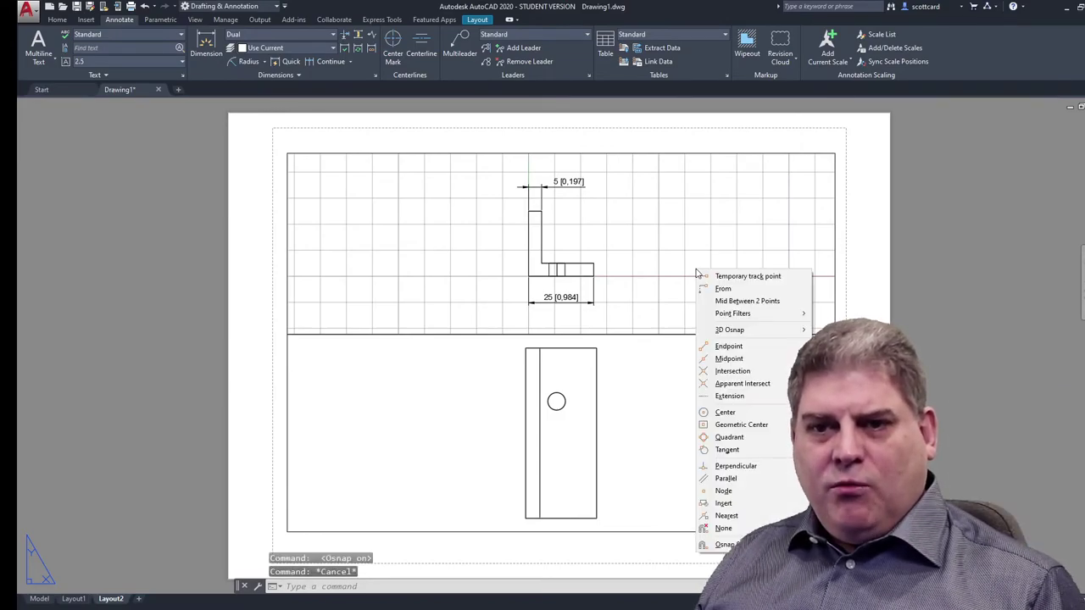
{"action": "left_click", "coordinate": [733, 359]}
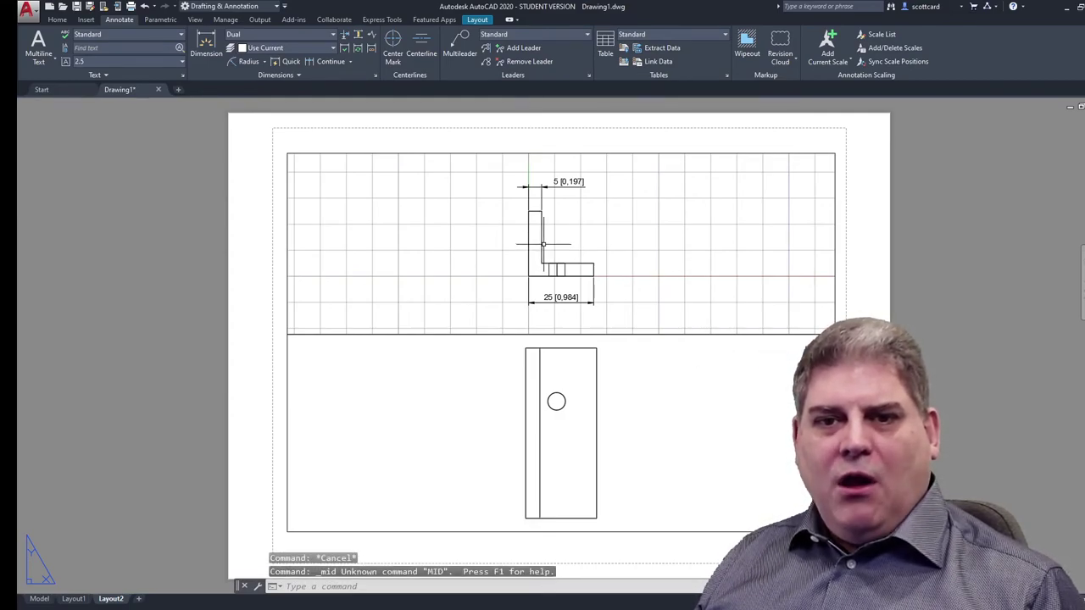
Step: Draw a horizontal line leftward from the upright edge's midpoint with Ortho on
{"action": "type", "text": "l"}
{"action": "key", "text": "Return"}
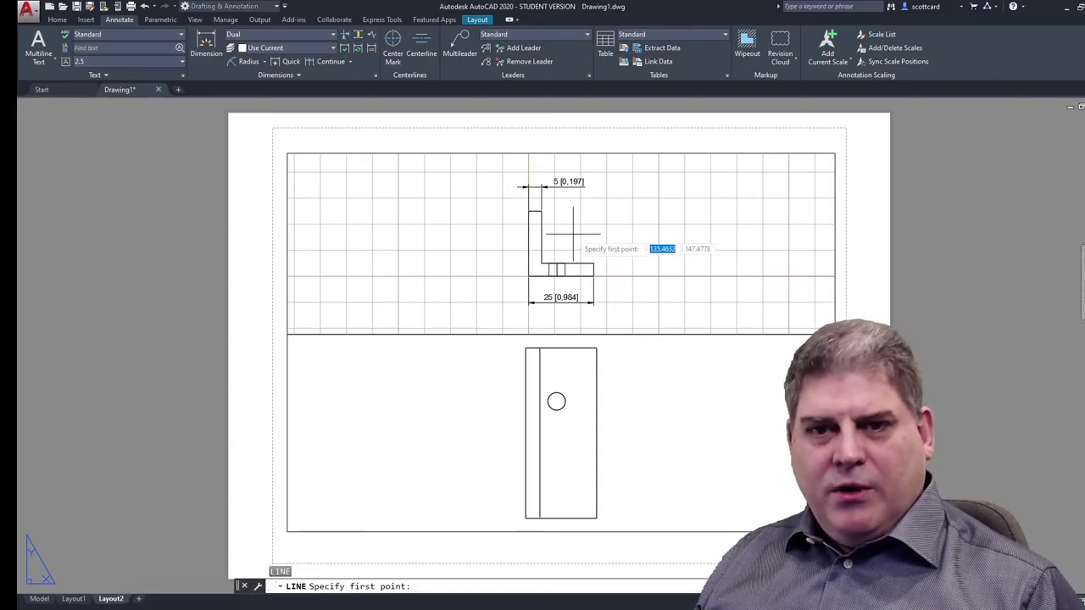
{"action": "right_click", "coordinate": [556, 243], "text": "shift"}
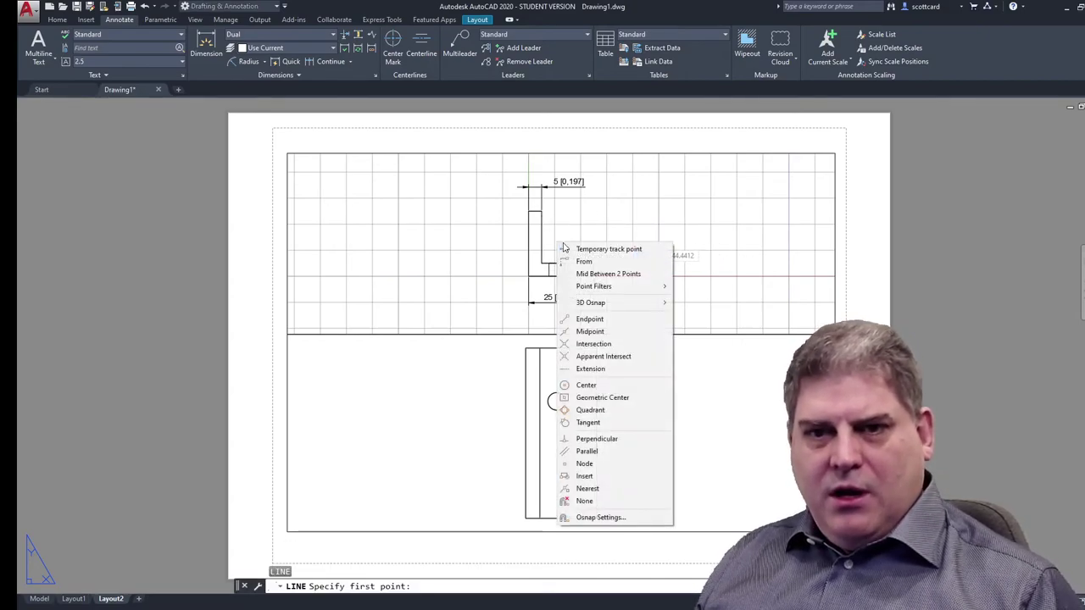
{"action": "left_click", "coordinate": [591, 332]}
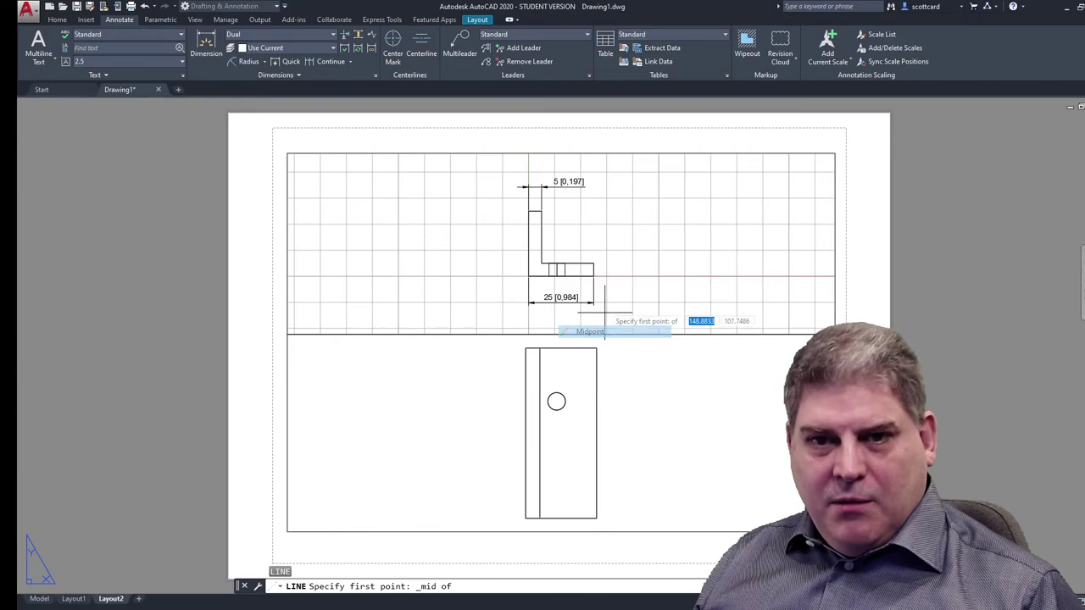
{"action": "left_click", "coordinate": [542, 237]}
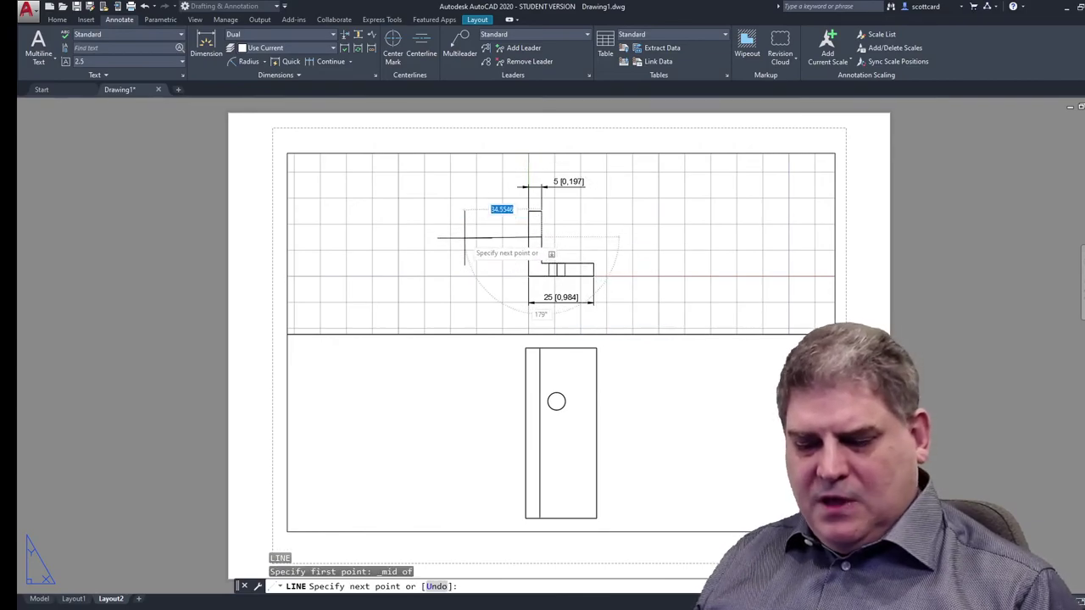
{"action": "key", "text": "F8"}
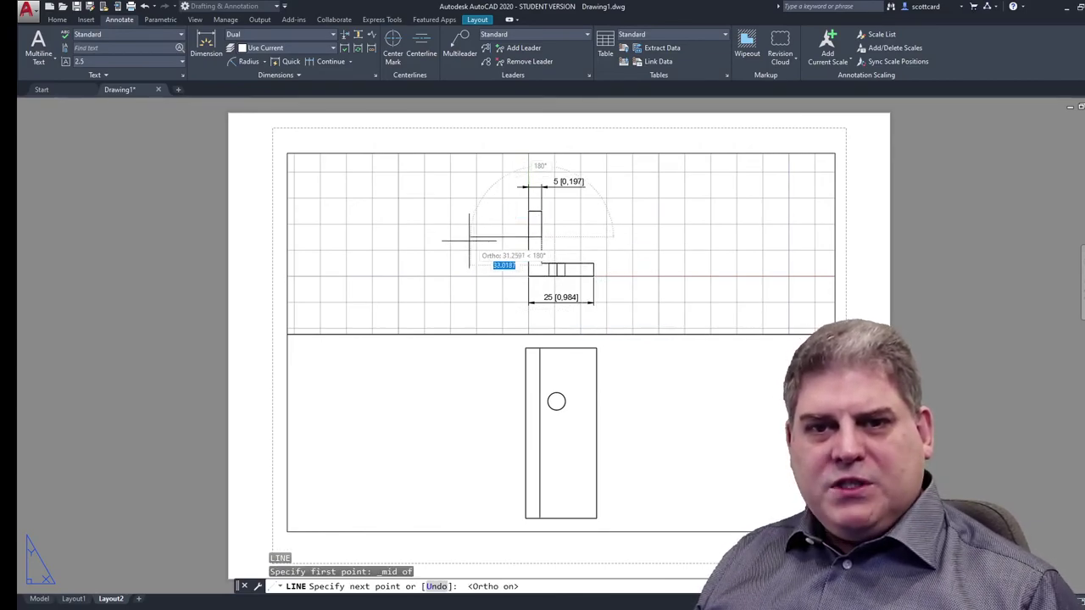
{"action": "left_click", "coordinate": [450, 237]}
{"action": "key", "text": "Return"}
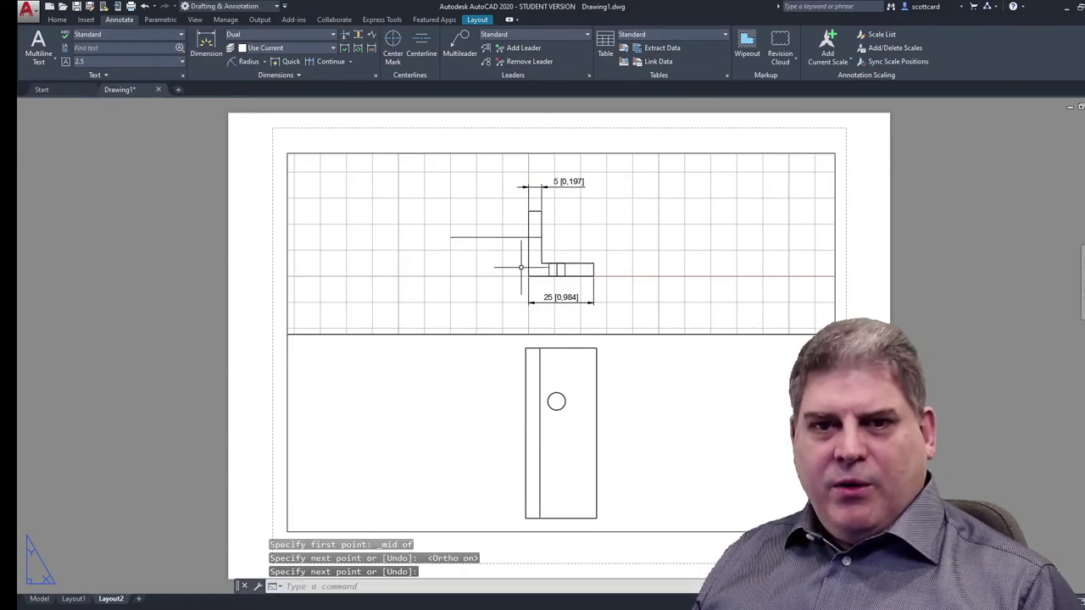
{"action": "left_click", "coordinate": [503, 257]}
{"action": "left_click", "coordinate": [426, 233]}
{"action": "key", "text": "Escape"}
{"action": "key", "text": "Escape"}
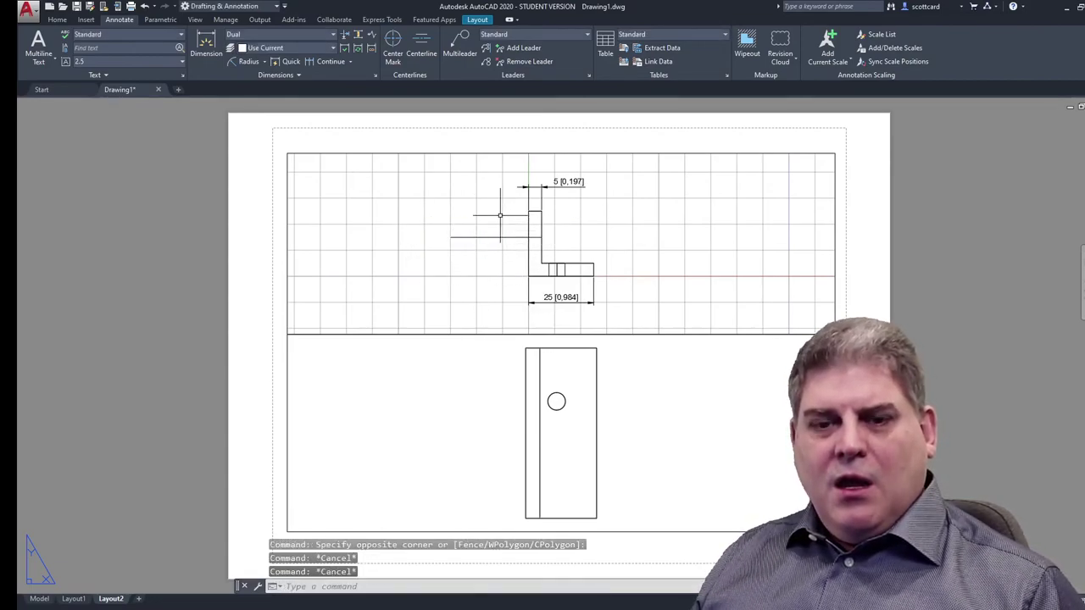
Step: Switch to the Model tab and orbit the holed L-bracket solid to another angle
{"action": "left_click", "coordinate": [37, 599]}
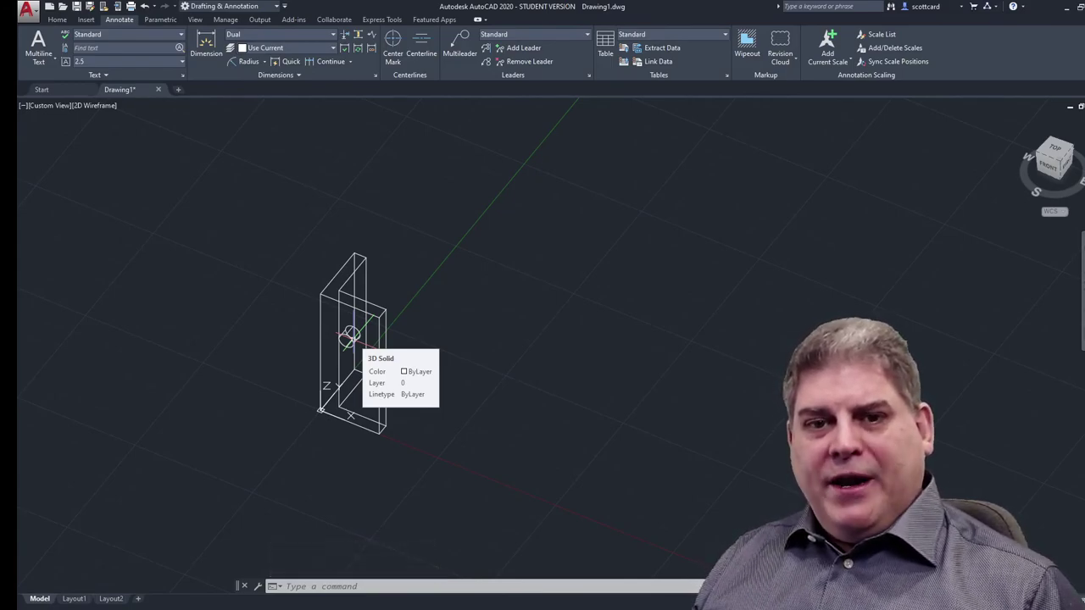
{"action": "key", "text": "Escape"}
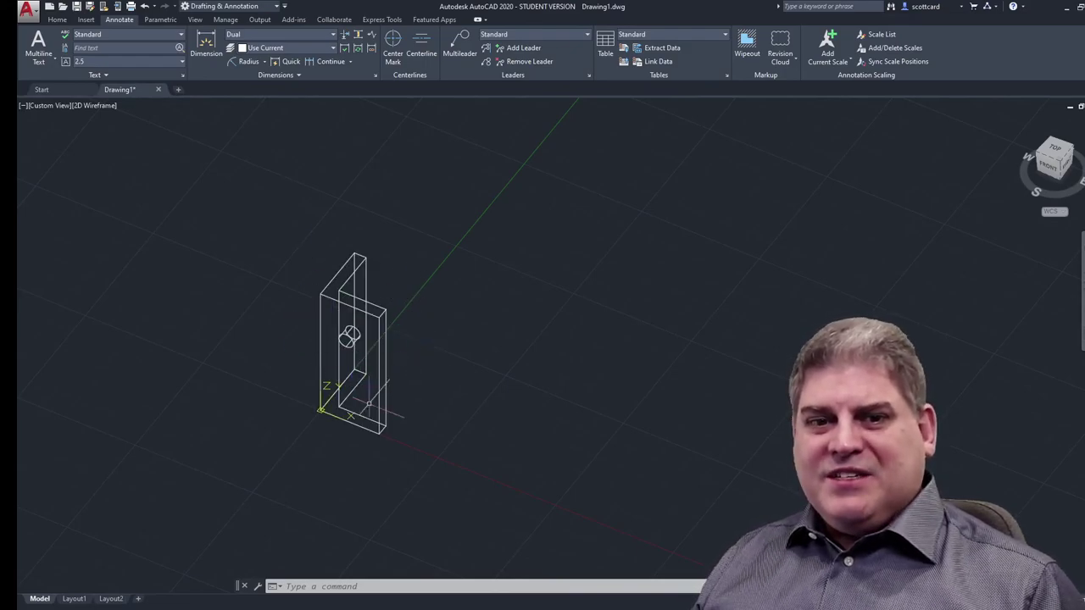
{"action": "middle_click_drag", "start_coordinate": [322, 411], "coordinate": [543, 279], "text": "shift"}
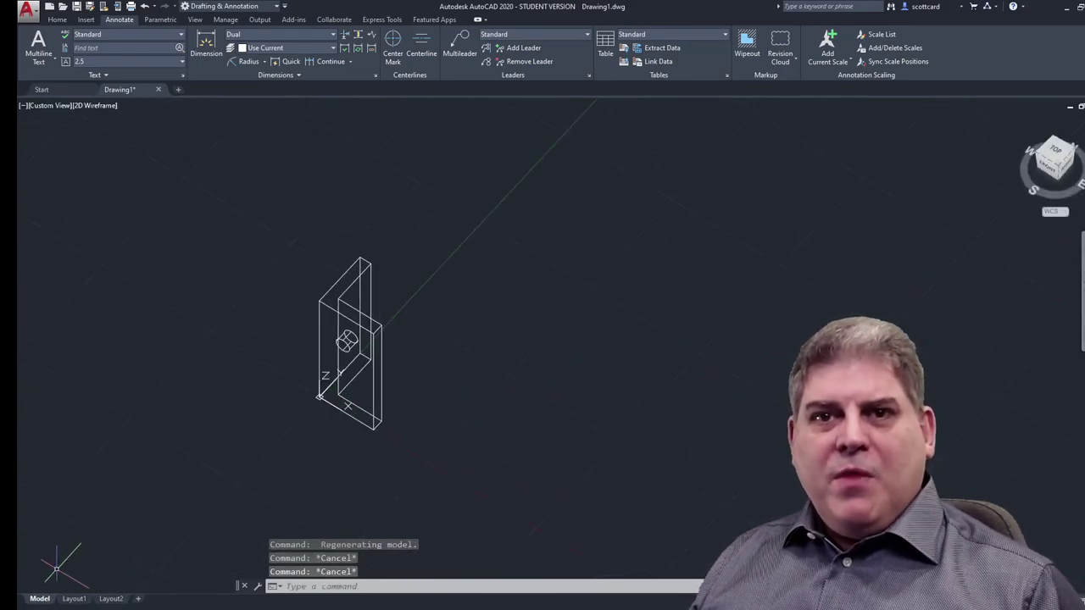